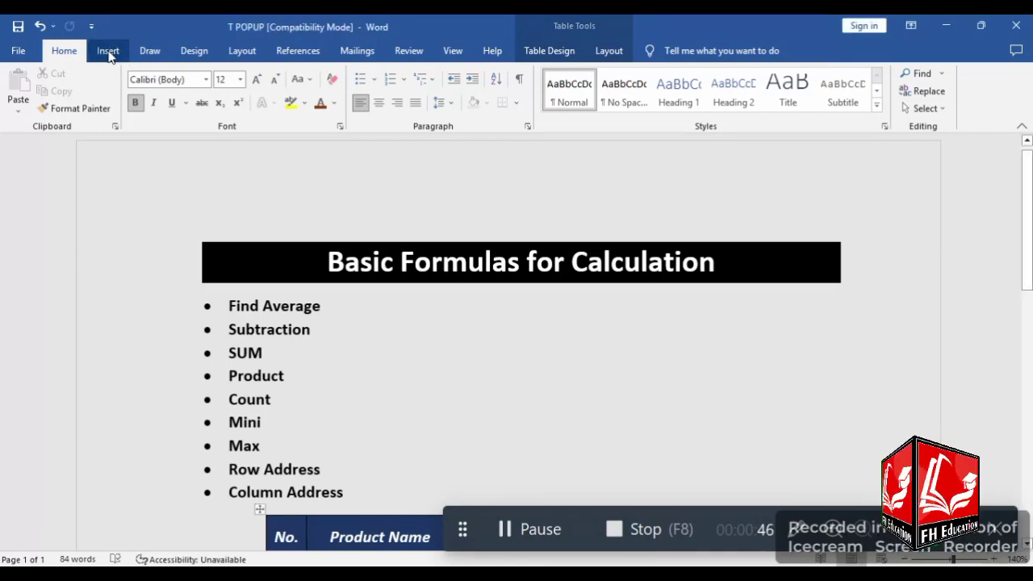
Review the list of basic formulas and the product table down to its Maximum Value row.
{"action": "left_click", "coordinate": [112, 53]}
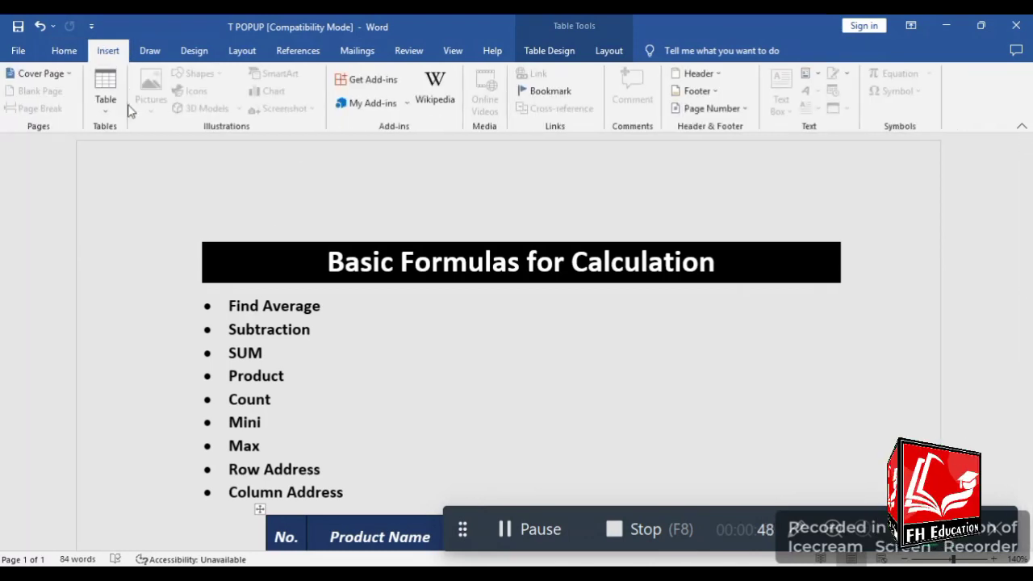
{"action": "scroll", "coordinate": [357, 180], "scroll_direction": "down", "scroll_amount": 5}
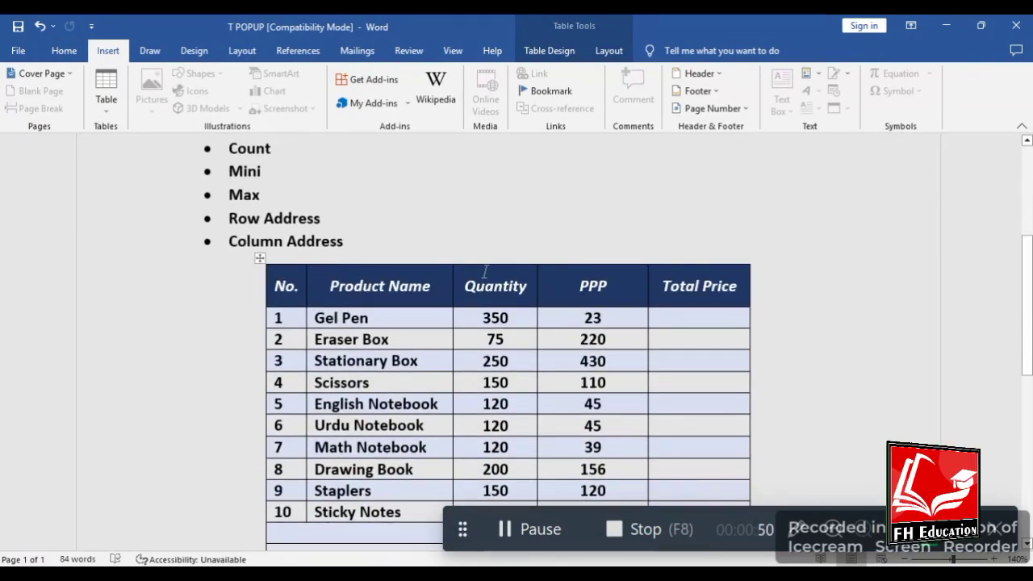
{"action": "scroll", "coordinate": [421, 322], "scroll_direction": "down", "scroll_amount": 4}
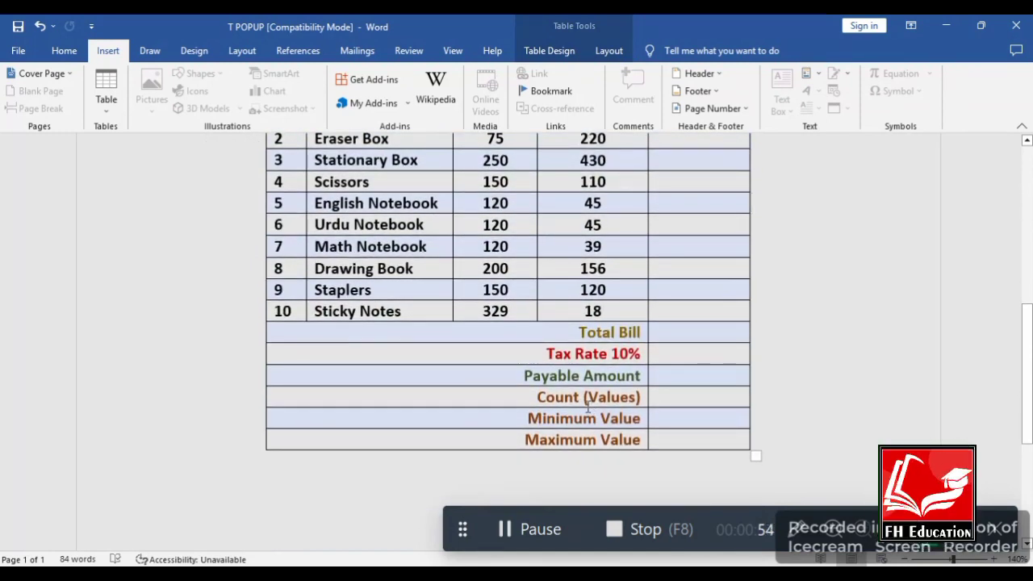
{"action": "scroll", "coordinate": [648, 272], "scroll_direction": "up", "scroll_amount": 9}
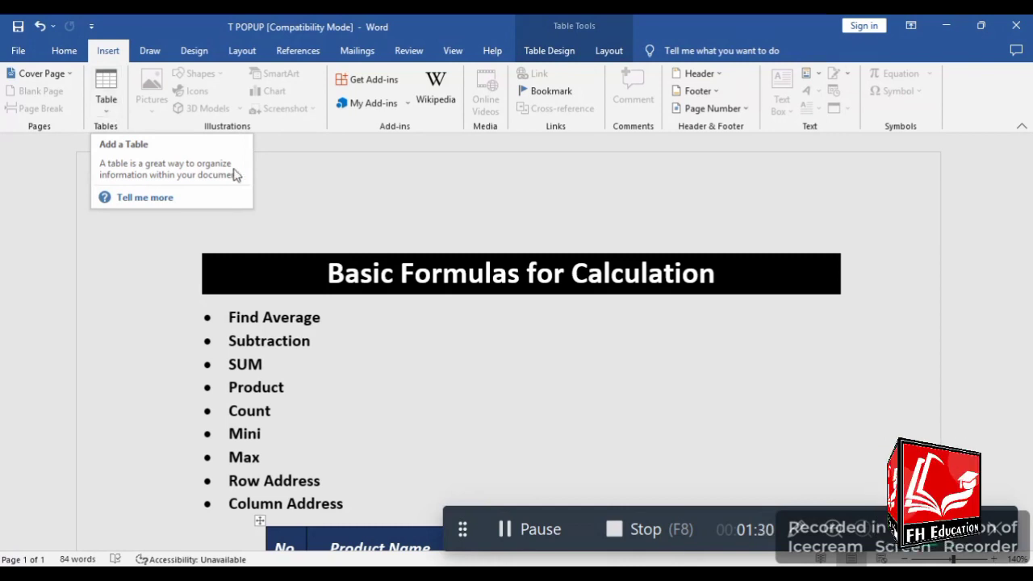
{"action": "scroll", "coordinate": [534, 223], "scroll_direction": "down", "scroll_amount": 2}
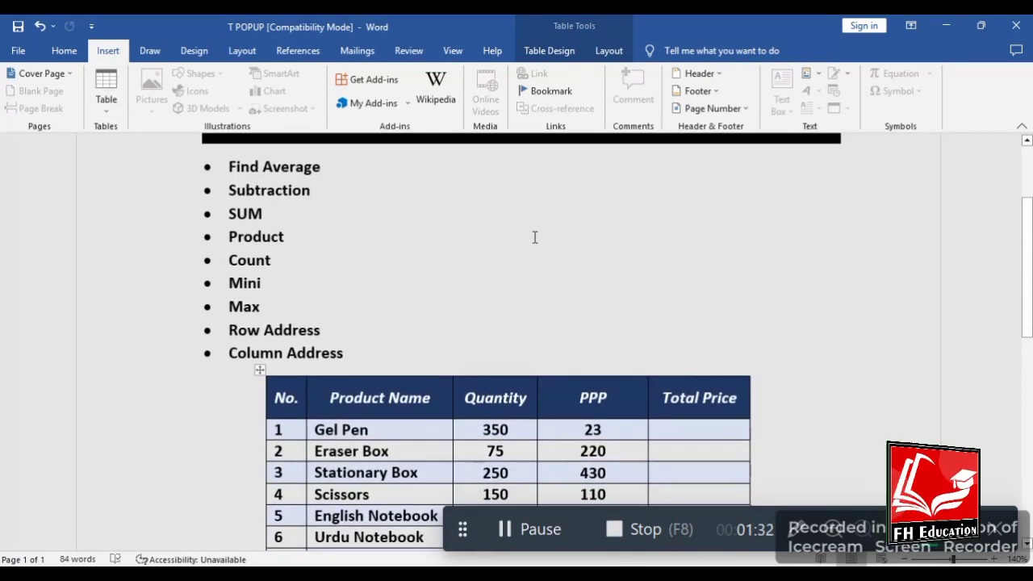
{"action": "scroll", "coordinate": [557, 344], "scroll_direction": "down", "scroll_amount": 1}
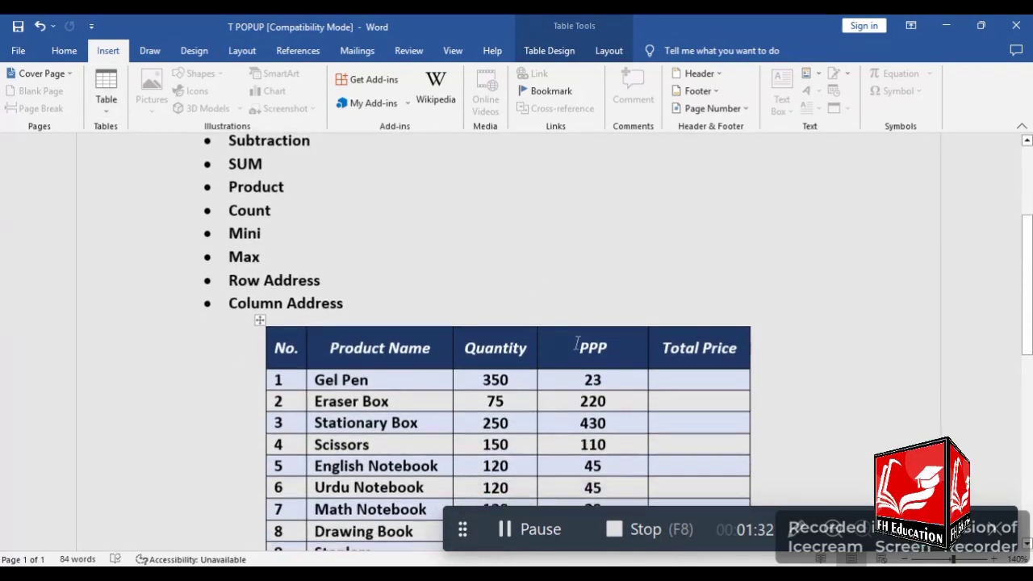
Browse the functions available for a formula in the Gel Pen row's Total Price cell, without inserting one.
{"action": "left_click", "coordinate": [687, 378]}
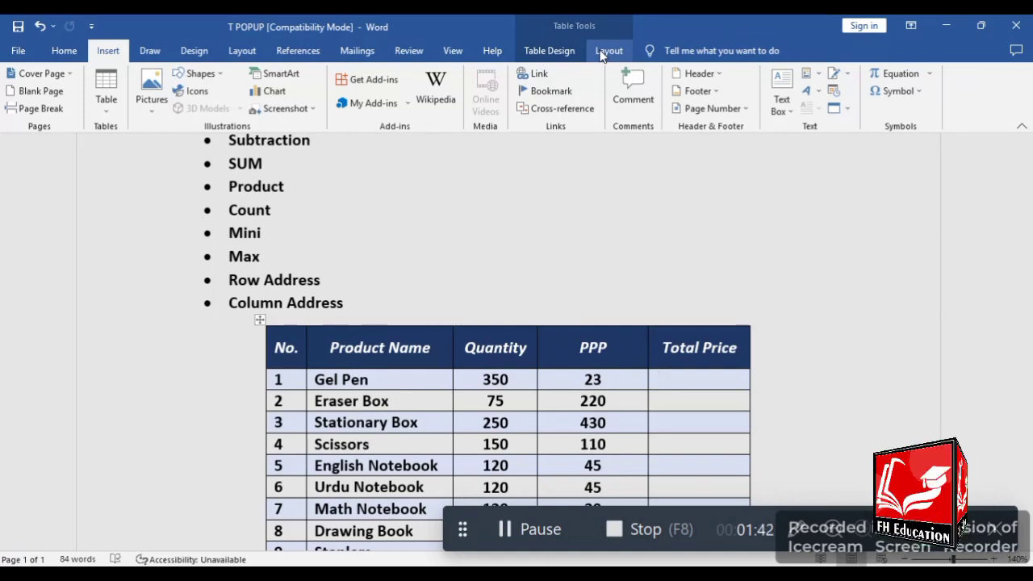
{"action": "left_click", "coordinate": [607, 51]}
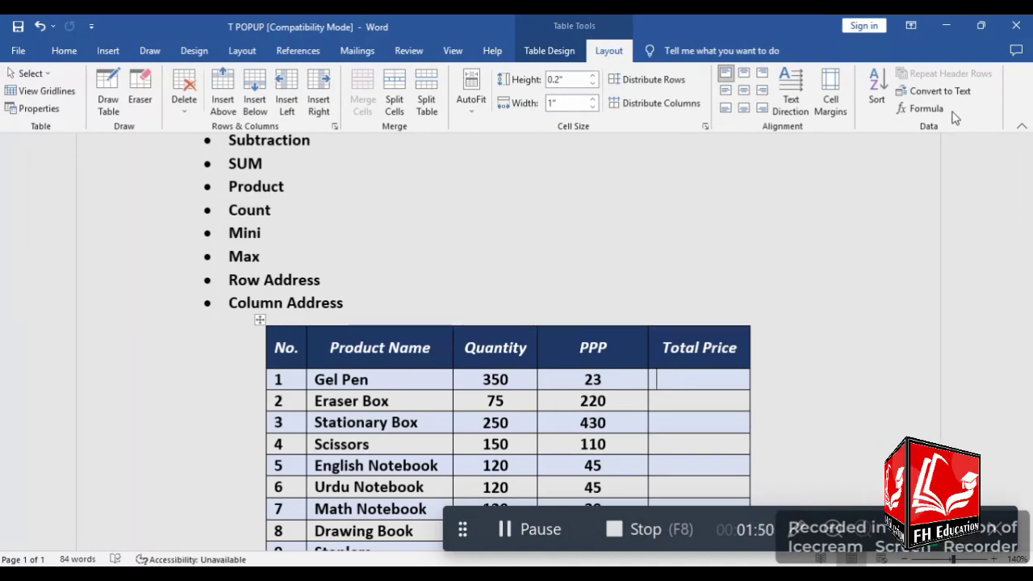
{"action": "left_click", "coordinate": [926, 109]}
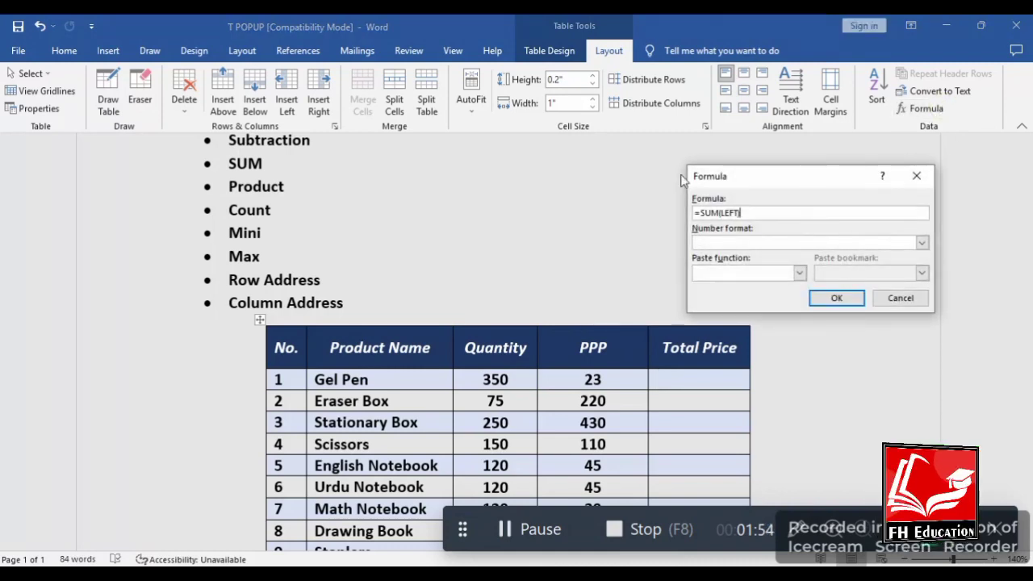
{"action": "left_click", "coordinate": [799, 275]}
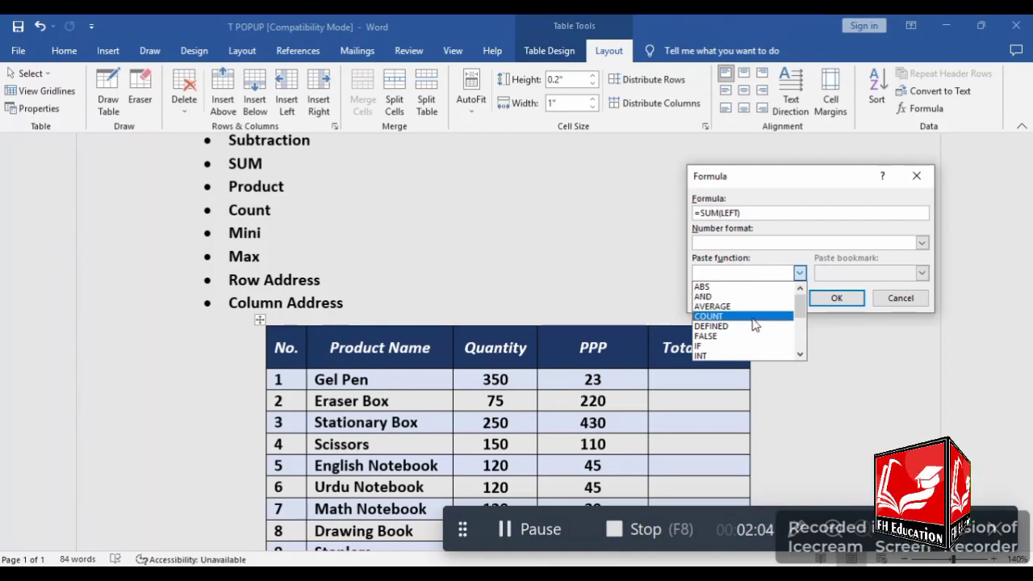
{"action": "scroll", "coordinate": [755, 330], "scroll_direction": "down", "scroll_amount": 1}
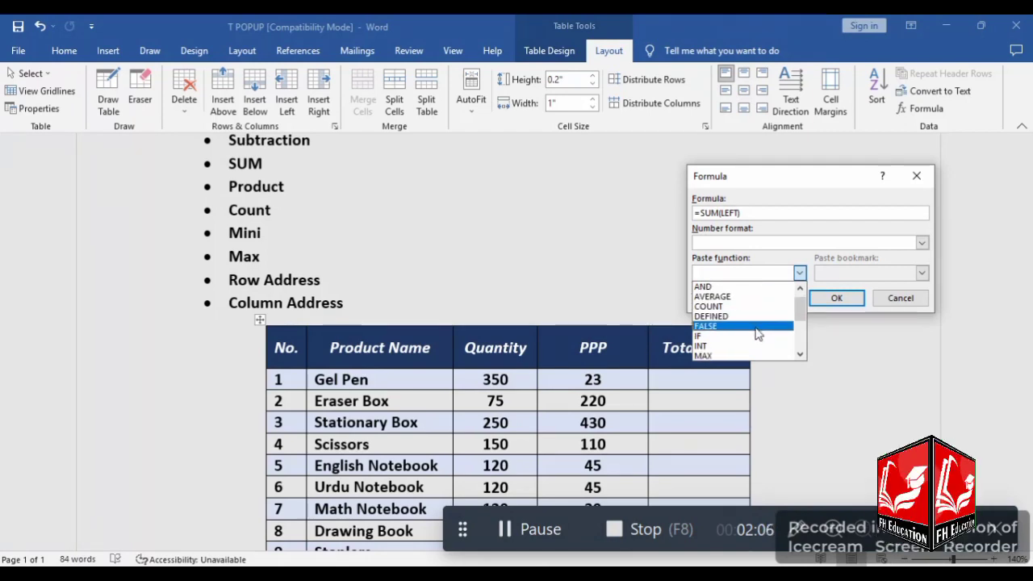
{"action": "scroll", "coordinate": [744, 347], "scroll_direction": "down", "scroll_amount": 2}
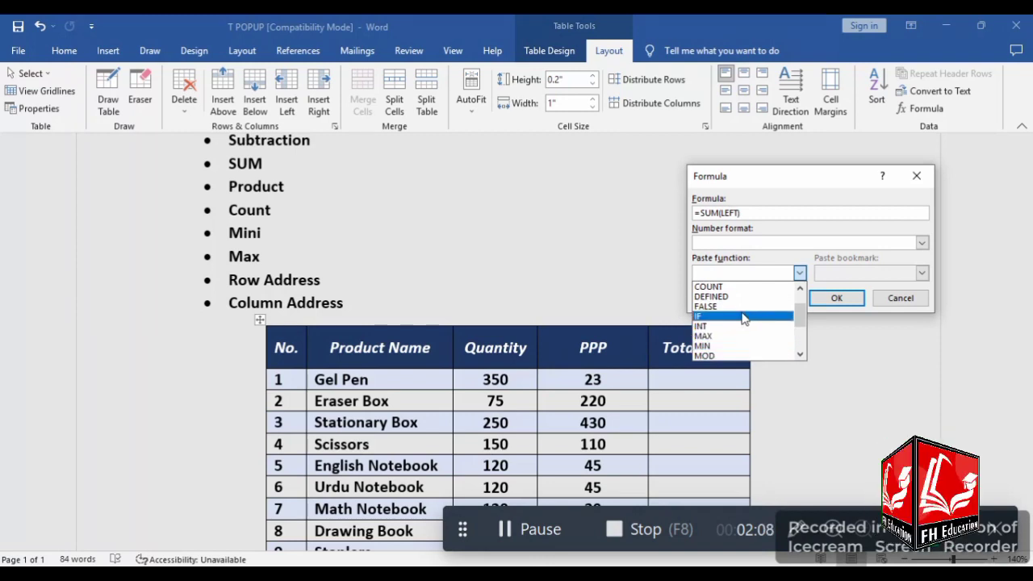
{"action": "scroll", "coordinate": [759, 327], "scroll_direction": "down", "scroll_amount": 3}
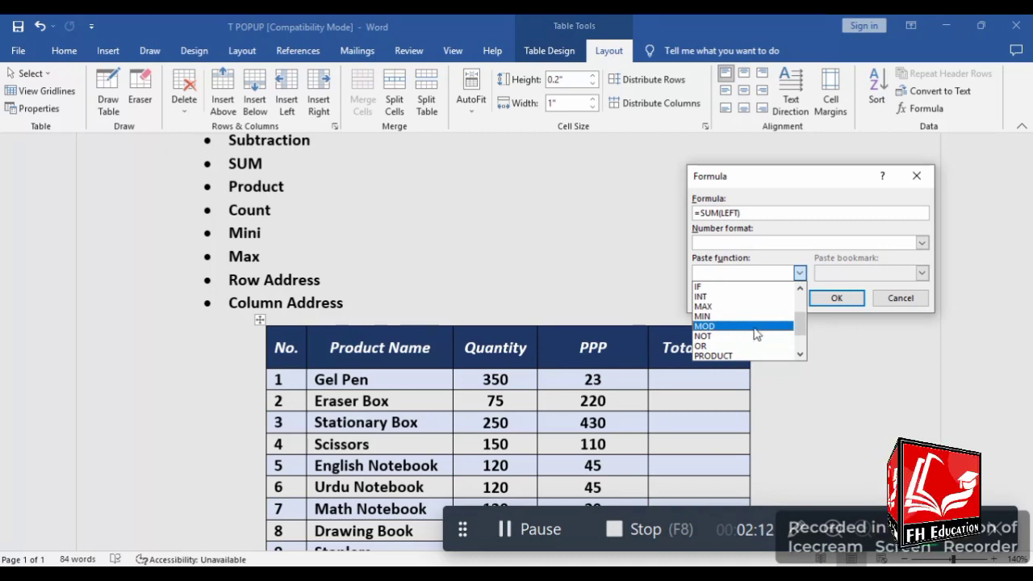
{"action": "left_click", "coordinate": [635, 296]}
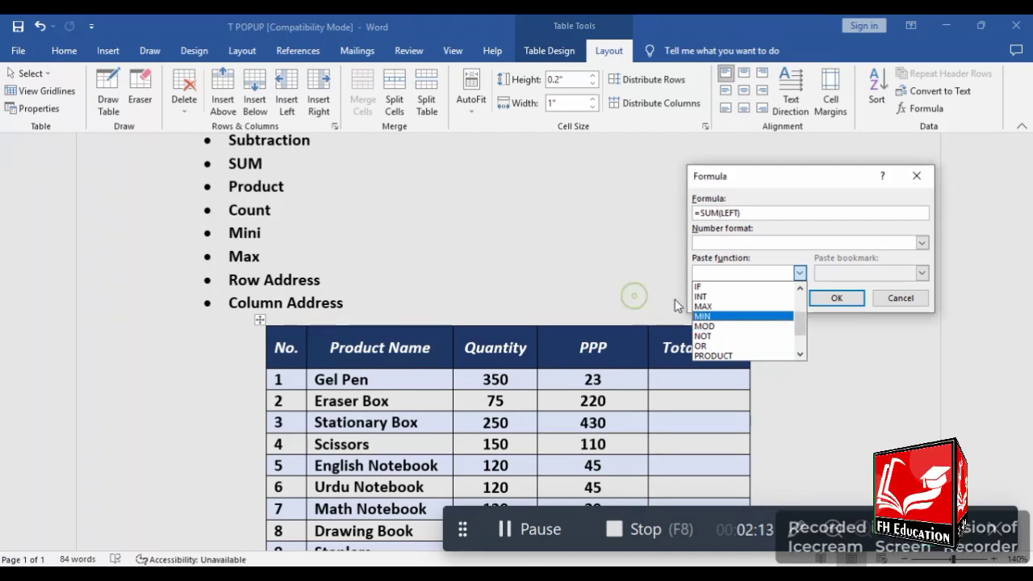
{"action": "left_click", "coordinate": [901, 298]}
{"action": "left_click", "coordinate": [901, 298]}
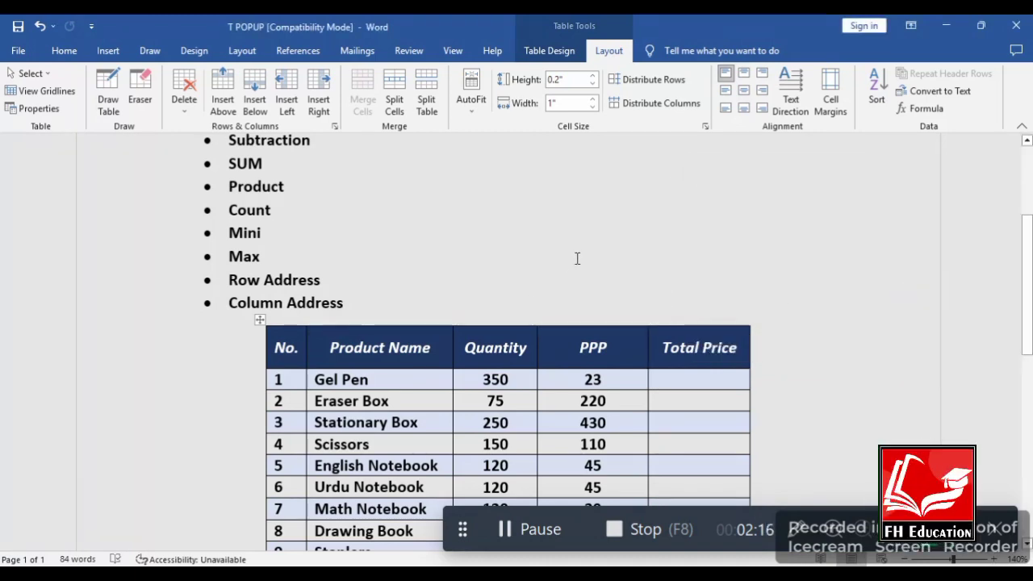
Examine the product table's Quantity, PPP and Total Price columns and the summary rows below them.
{"action": "scroll", "coordinate": [586, 259], "scroll_direction": "down", "scroll_amount": 3}
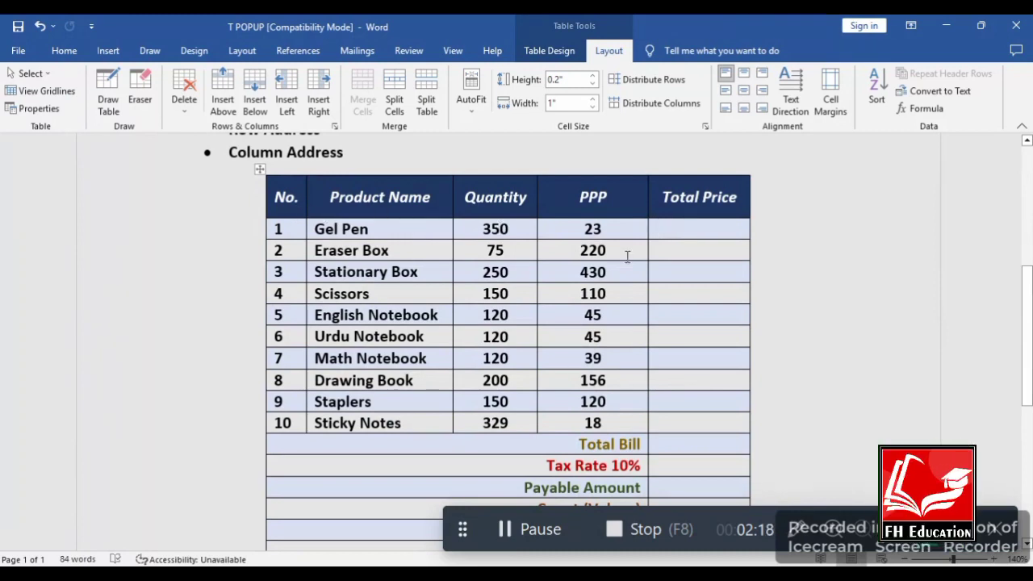
{"action": "scroll", "coordinate": [629, 257], "scroll_direction": "up", "scroll_amount": 2}
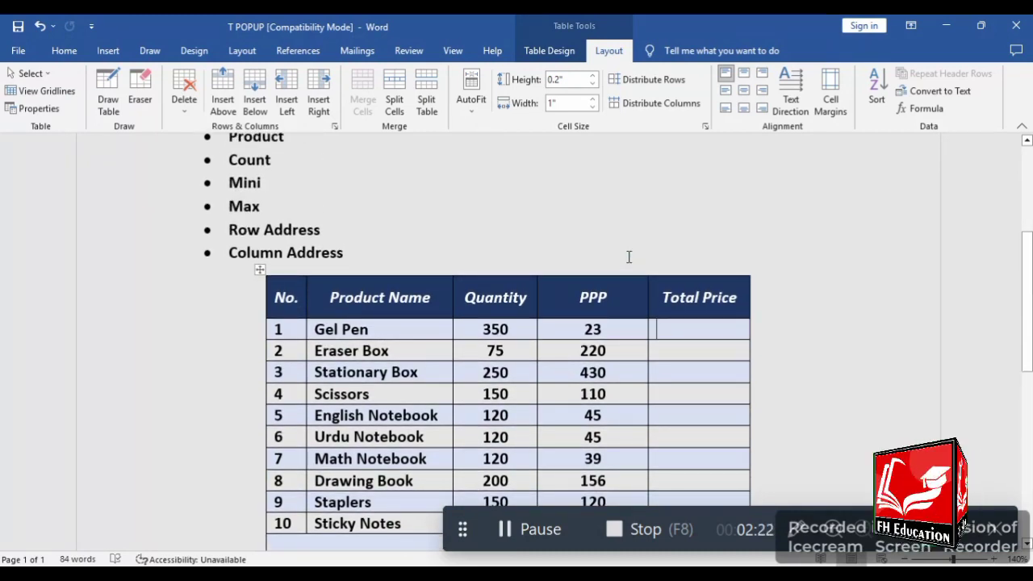
{"action": "scroll", "coordinate": [683, 261], "scroll_direction": "down", "scroll_amount": 3}
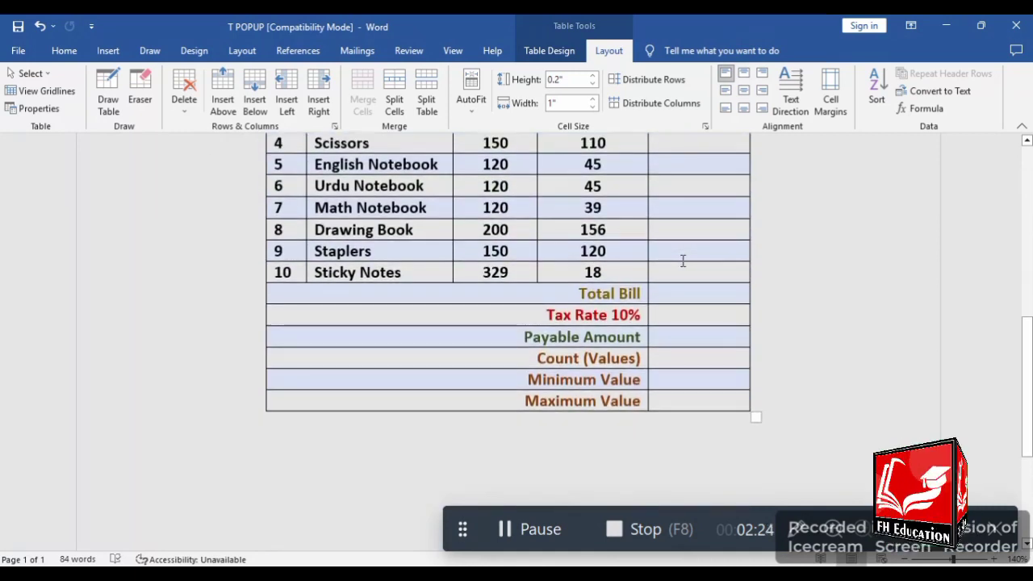
{"action": "scroll", "coordinate": [683, 261], "scroll_direction": "up", "scroll_amount": 1}
{"action": "scroll", "coordinate": [683, 261], "scroll_direction": "up", "scroll_amount": 2}
{"action": "scroll", "coordinate": [438, 247], "scroll_direction": "down", "scroll_amount": 2}
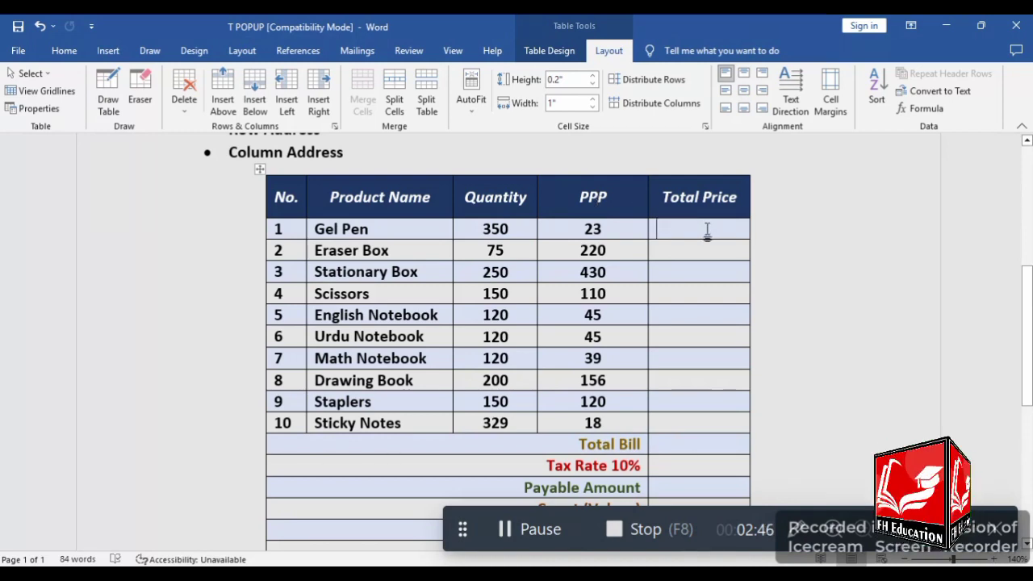
{"action": "scroll", "coordinate": [708, 233], "scroll_direction": "up", "scroll_amount": 3}
{"action": "scroll", "coordinate": [708, 232], "scroll_direction": "down", "scroll_amount": 2}
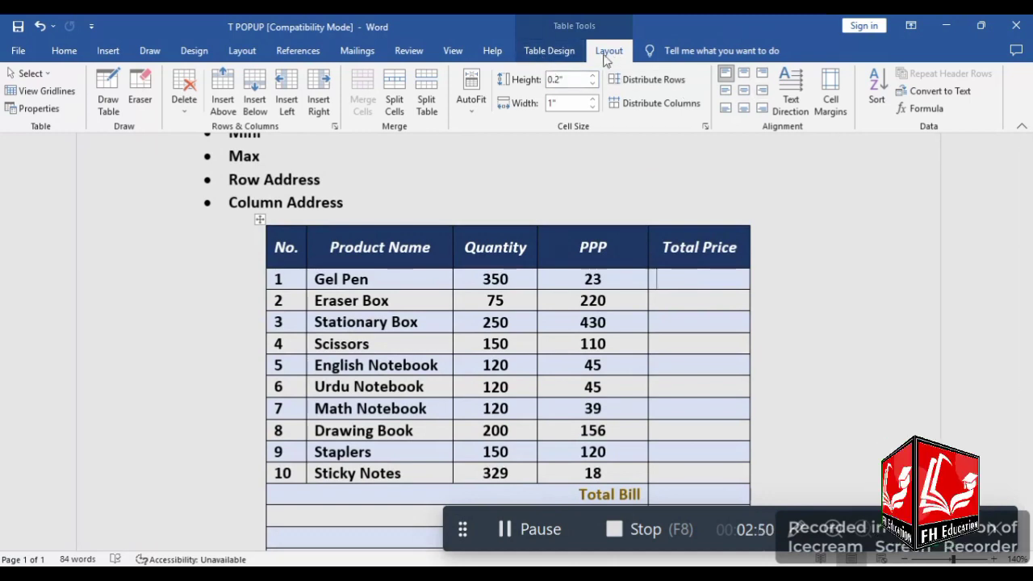
Insert the formula =PRODUCT(LEFT) in the Gel Pen row's Total Price cell.
{"action": "left_click", "coordinate": [913, 113]}
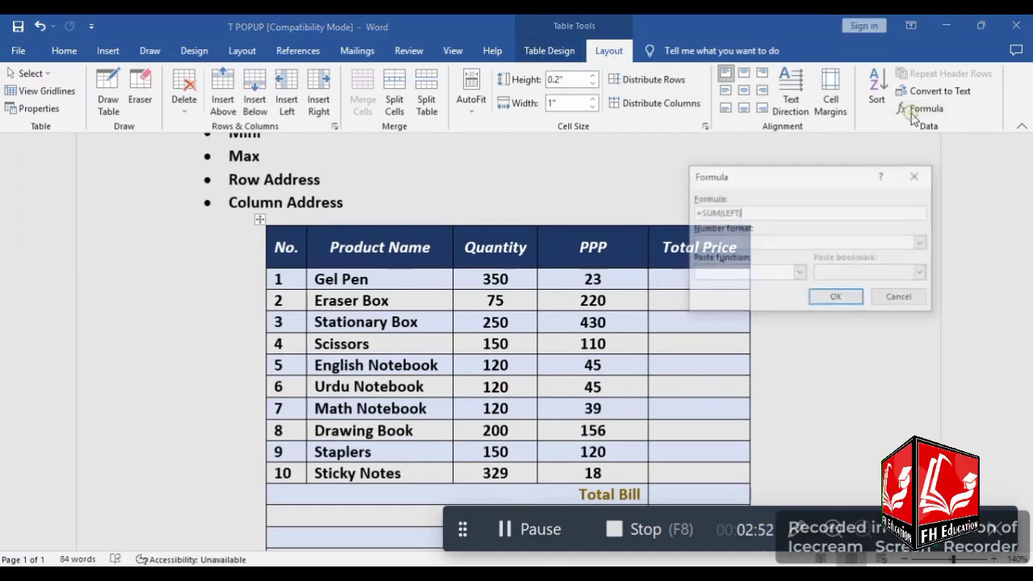
{"action": "left_click_drag", "start_coordinate": [817, 176], "coordinate": [878, 184]}
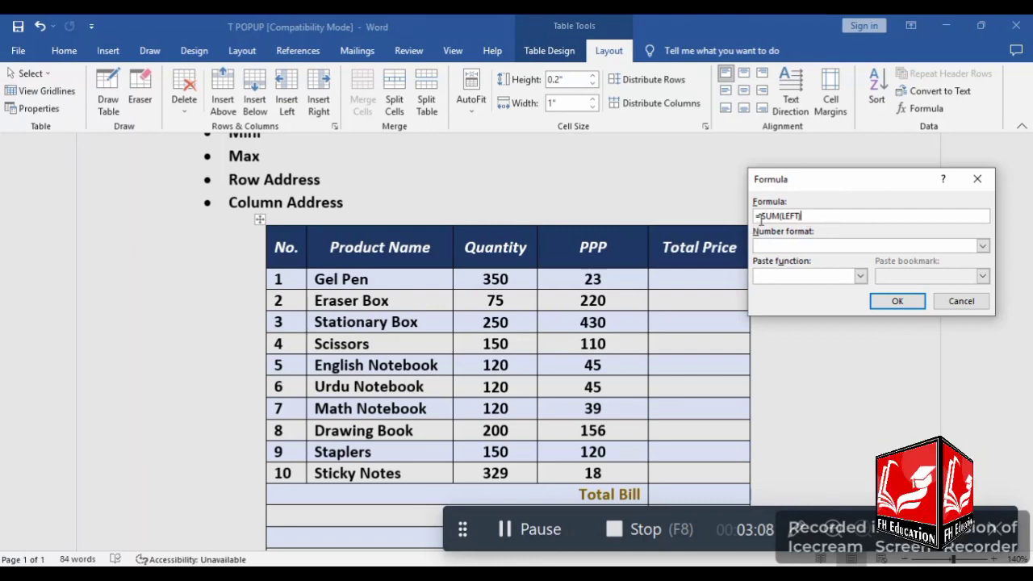
{"action": "left_click_drag", "start_coordinate": [762, 216], "coordinate": [813, 217]}
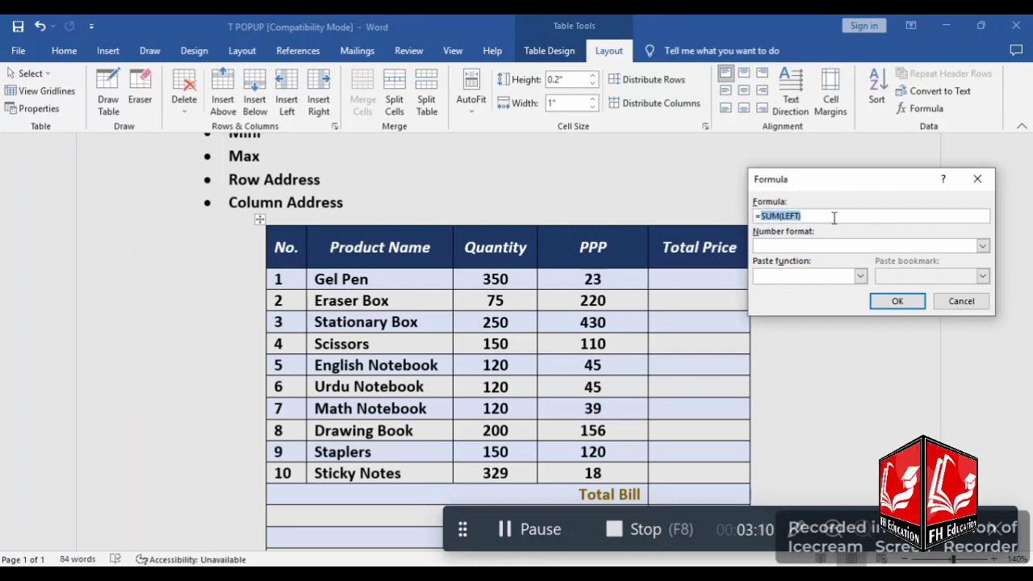
{"action": "key", "text": "BackSpace"}
{"action": "type", "text": "PRODUC"}
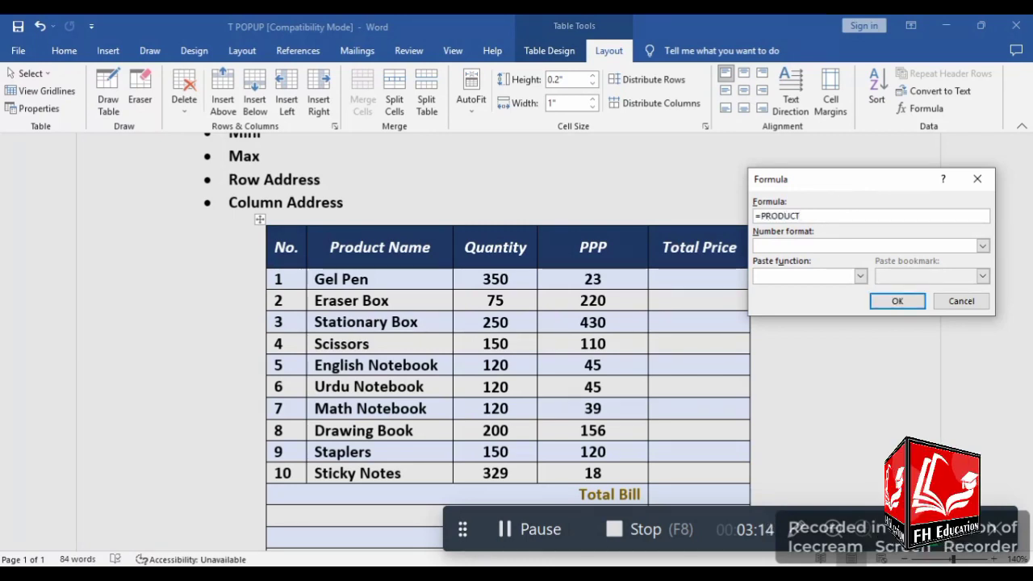
{"action": "type", "text": "T("}
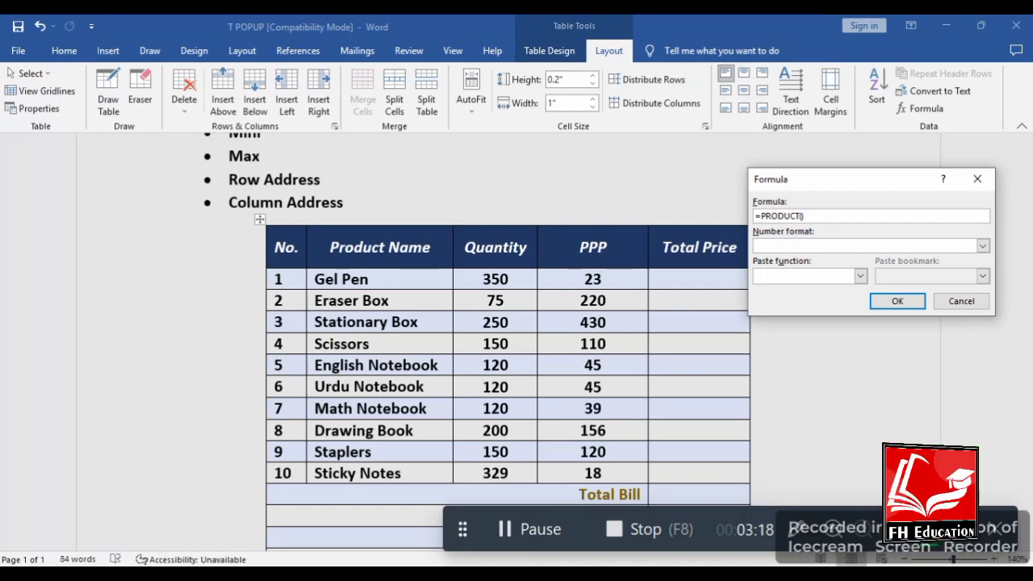
{"action": "type", "text": "LEFT)"}
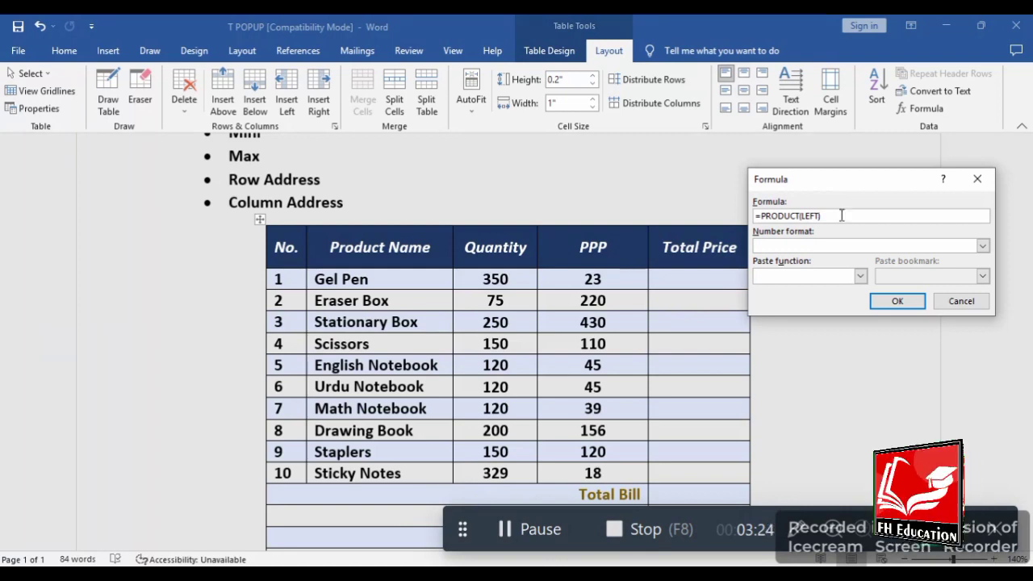
{"action": "left_click", "coordinate": [897, 301]}
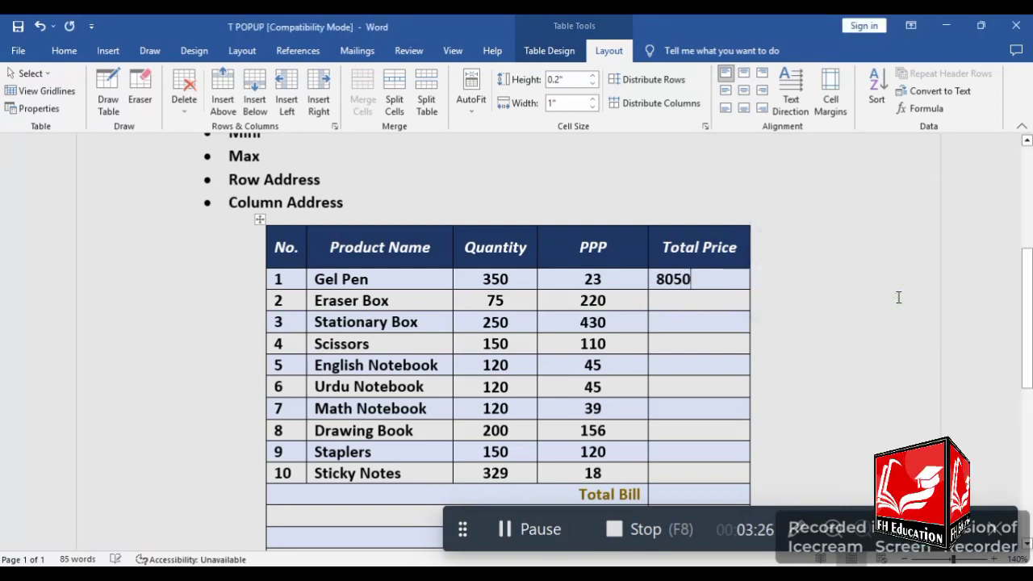
{"action": "left_click", "coordinate": [687, 297]}
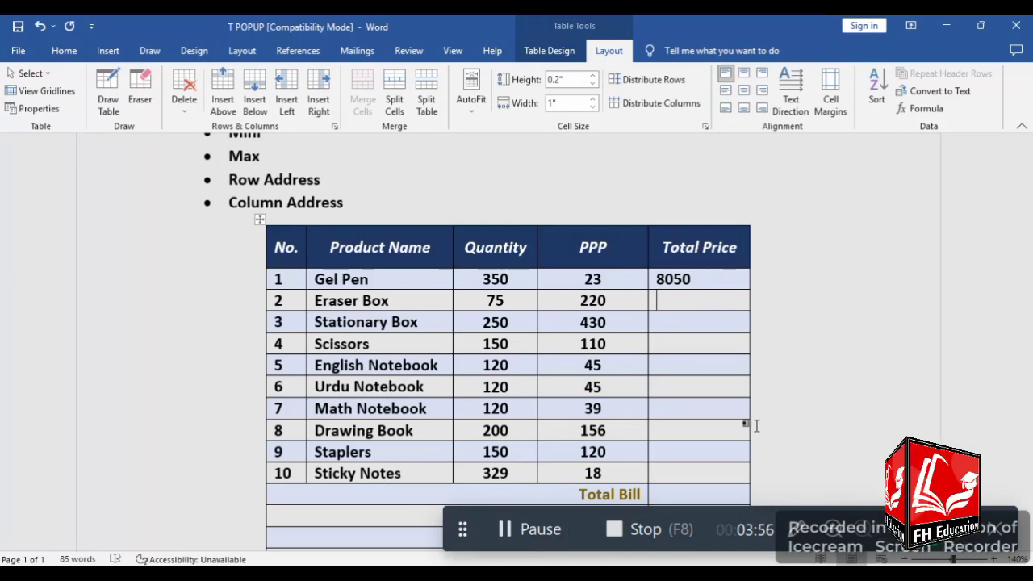
{"action": "key", "text": "F9"}
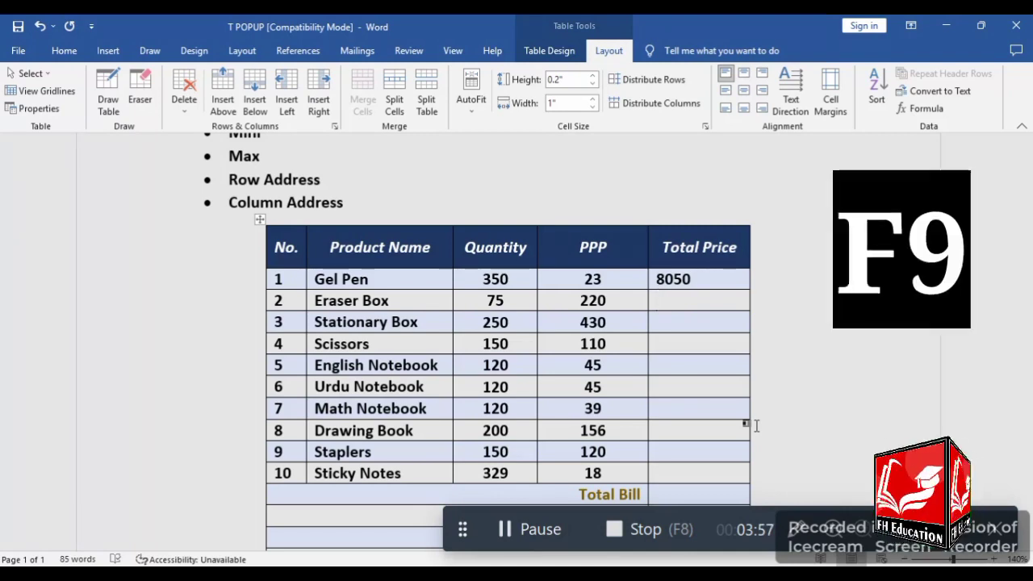
{"action": "left_click", "coordinate": [679, 323]}
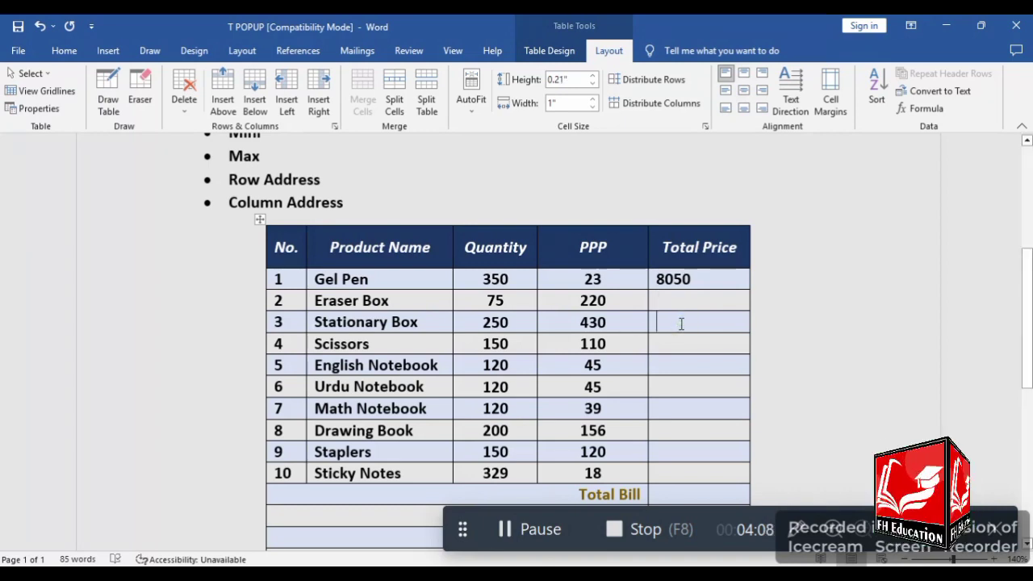
{"action": "key", "text": "Down"}
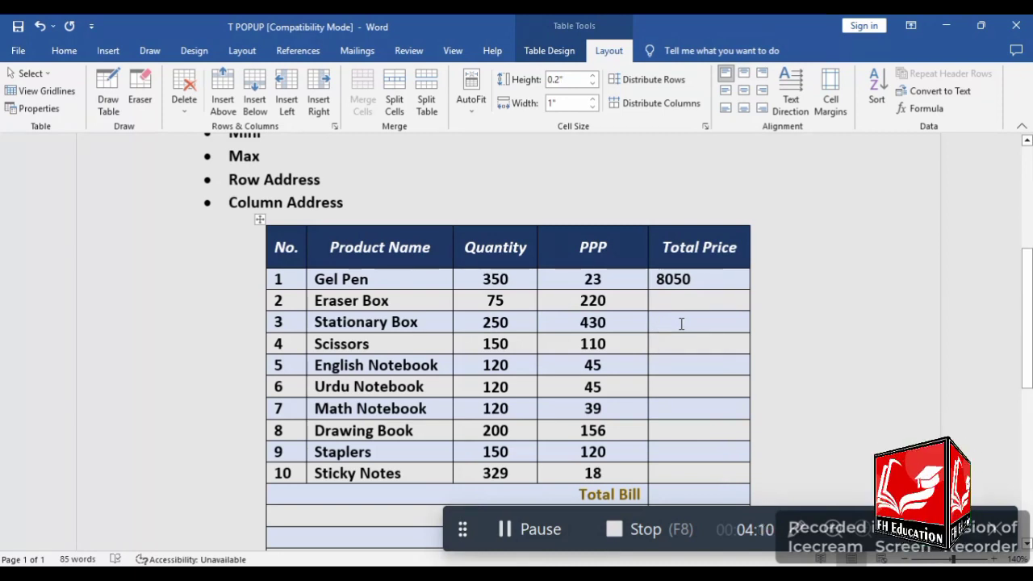
Insert a field code containing =PRODUCT(LEFT) in the Eraser Box row's Total Price cell.
{"action": "left_click", "coordinate": [682, 324]}
{"action": "key", "text": "Up"}
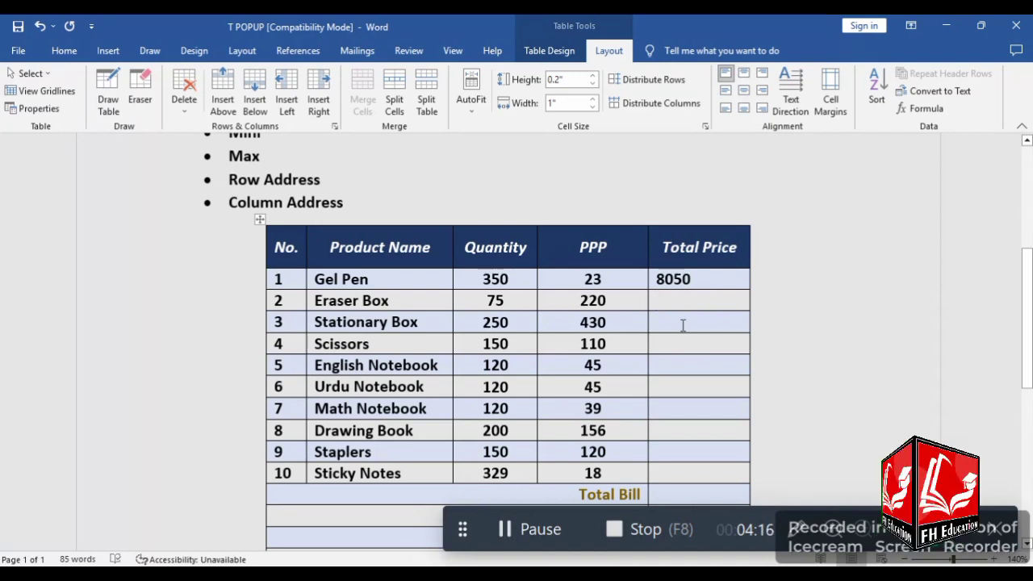
{"action": "key", "text": "ctrl+F9"}
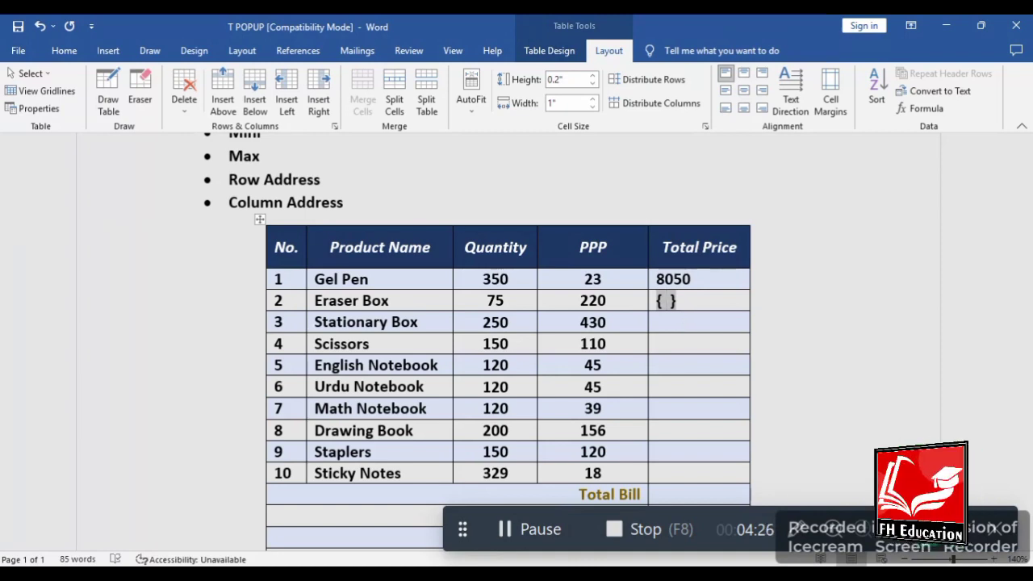
{"action": "type", "text": "= "}
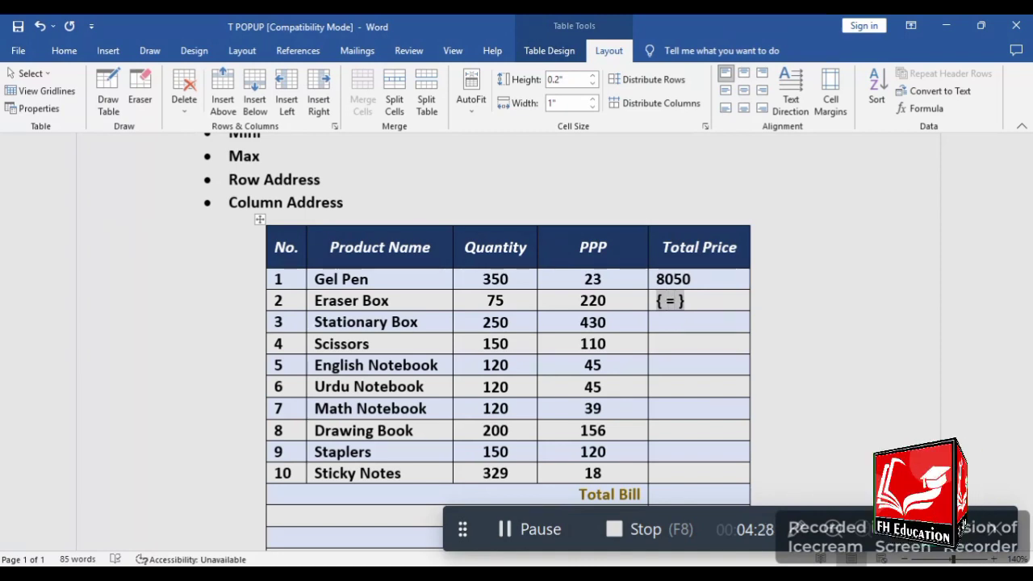
{"action": "type", "text": "PRODUCT"}
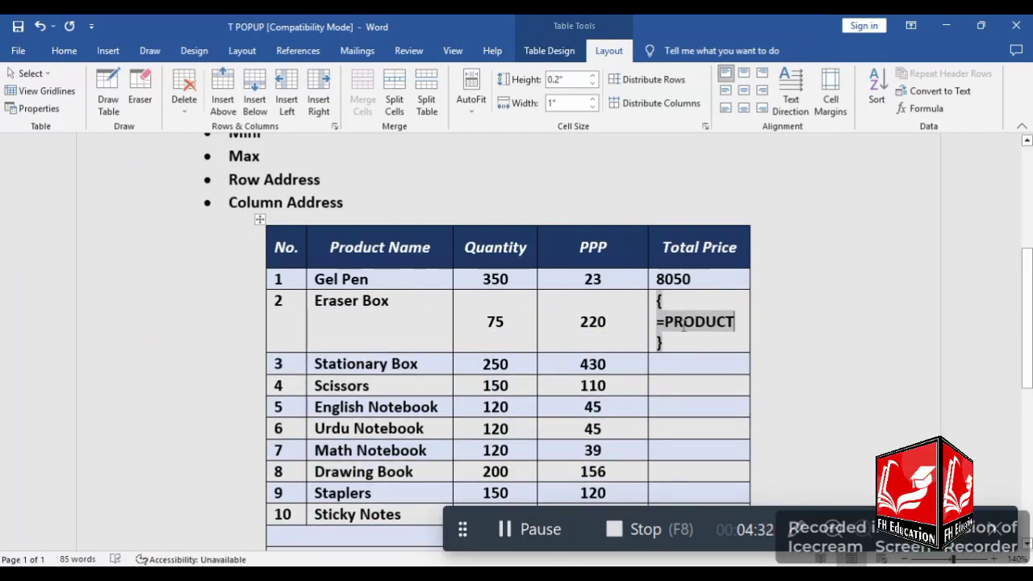
{"action": "type", "text": "(LEFT"}
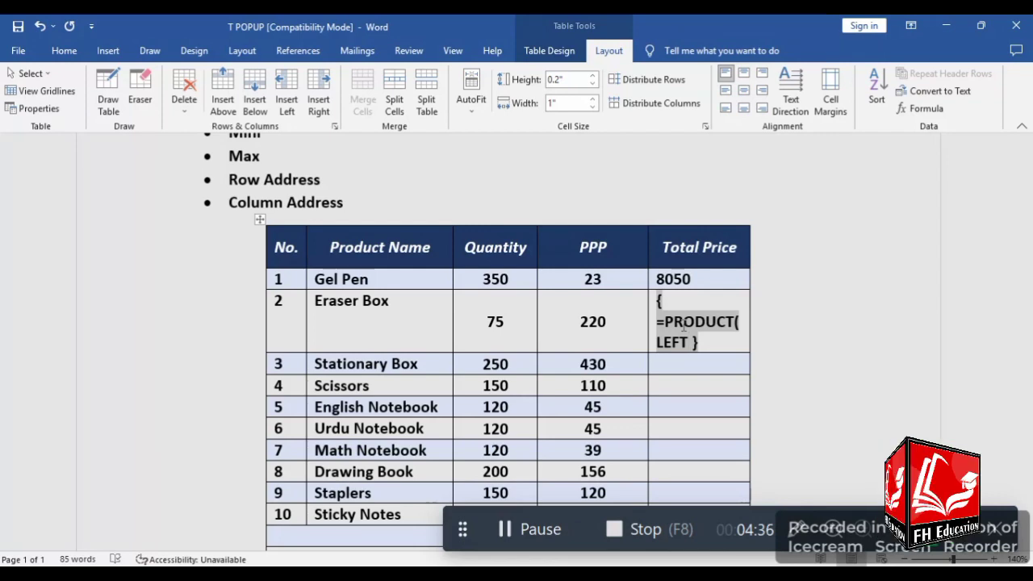
{"action": "type", "text": ")"}
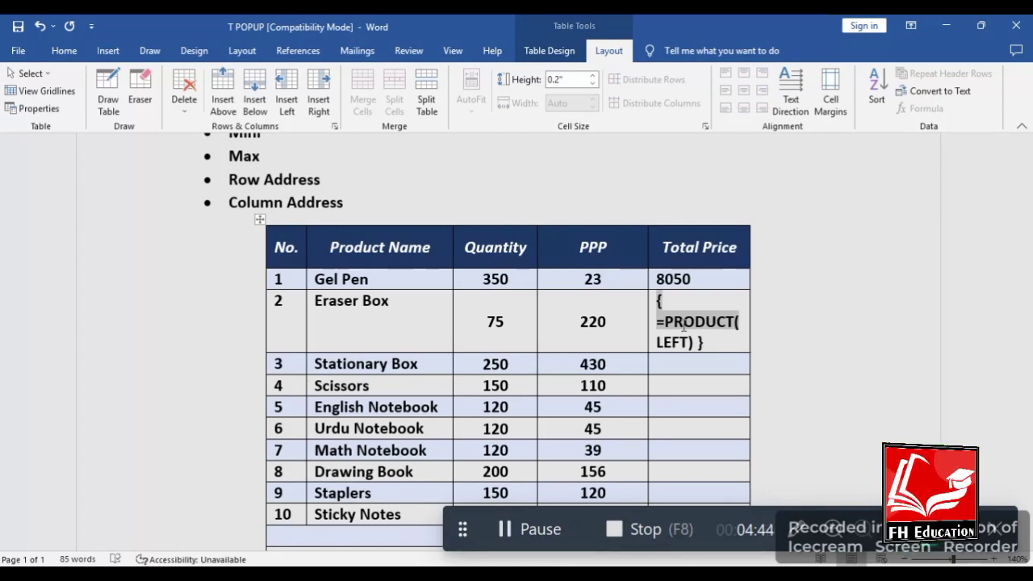
{"action": "left_click", "coordinate": [737, 365]}
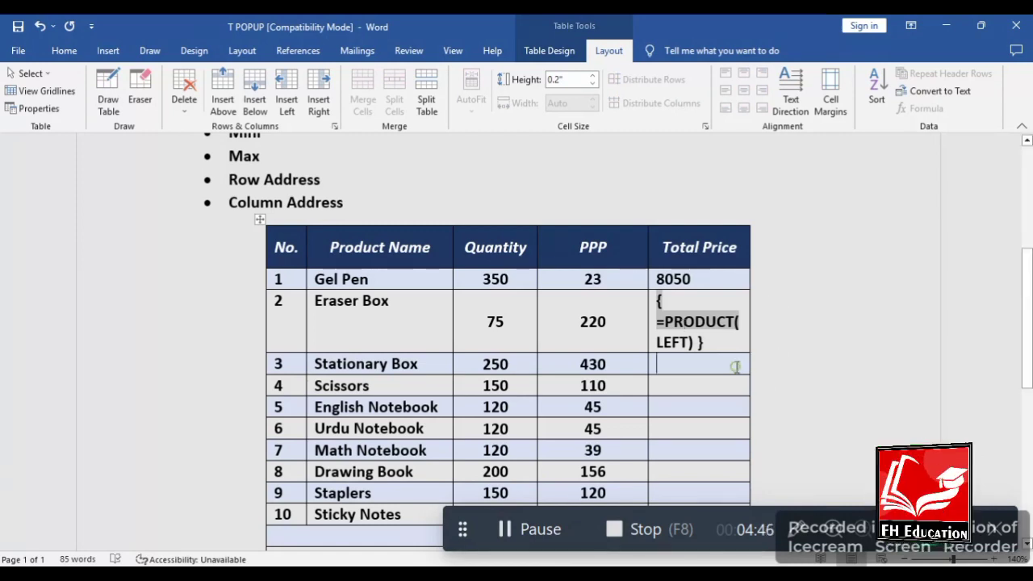
{"action": "left_click", "coordinate": [722, 344]}
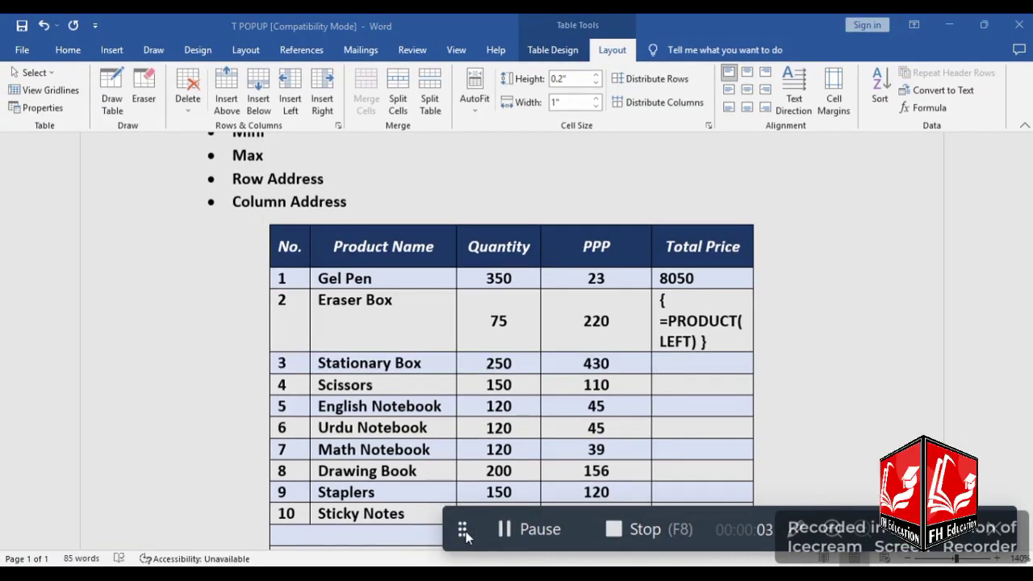
Calculate the Eraser Box row's Total Price from its =PRODUCT(LEFT) field code.
{"action": "left_click_drag", "start_coordinate": [464, 536], "coordinate": [476, 580]}
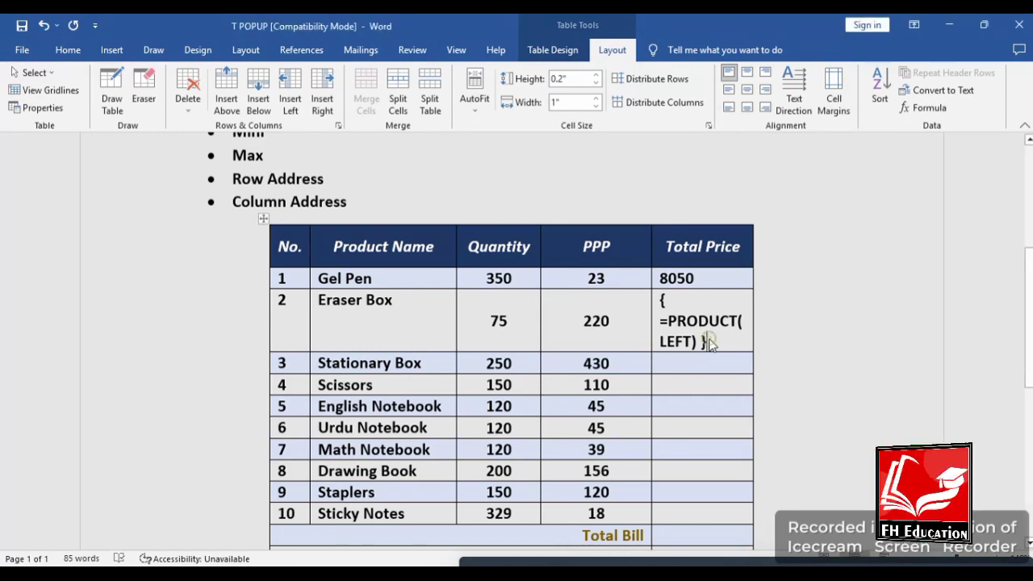
{"action": "key", "text": "Tab"}
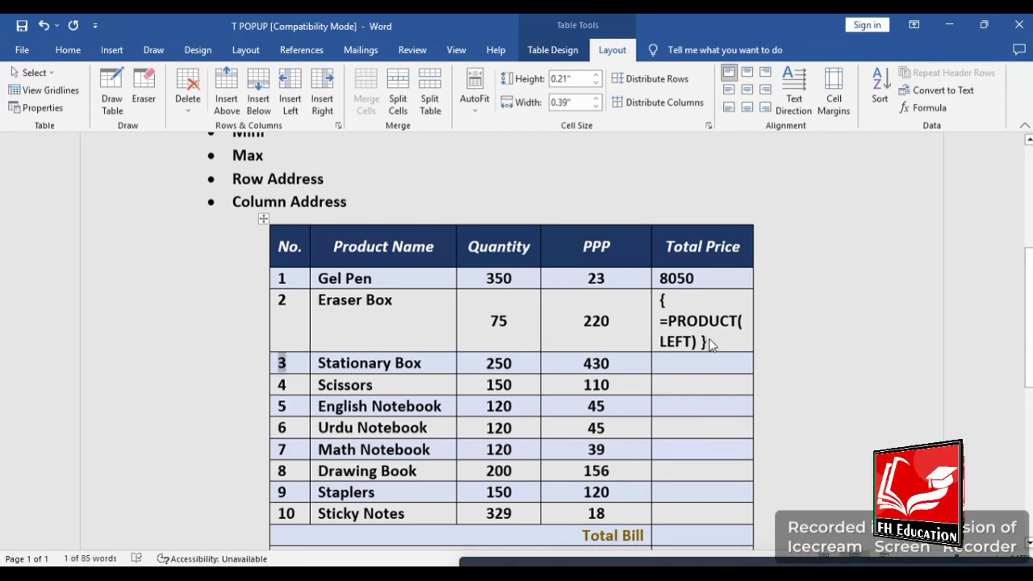
{"action": "left_click", "coordinate": [718, 342]}
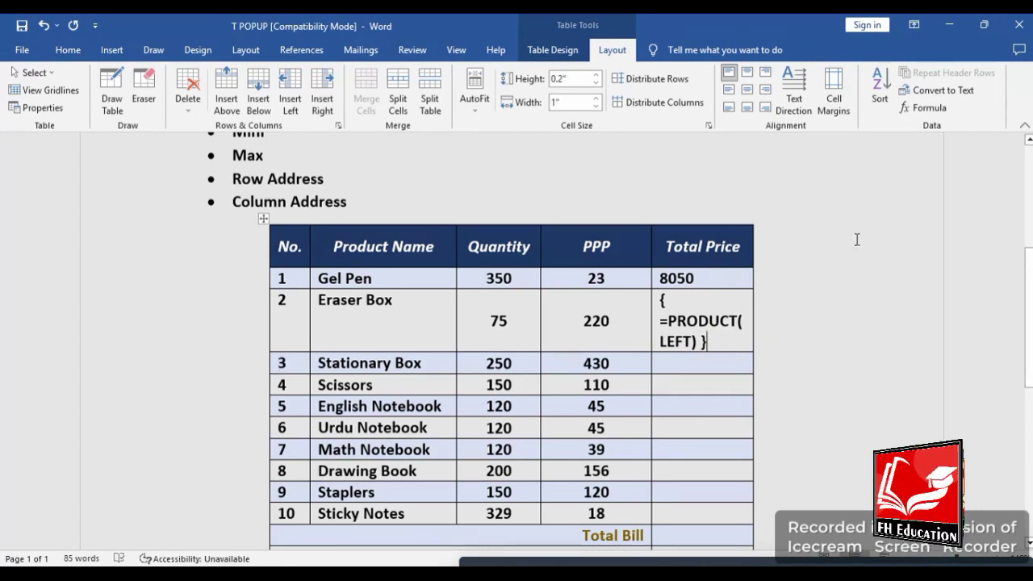
{"action": "left_click", "coordinate": [928, 108]}
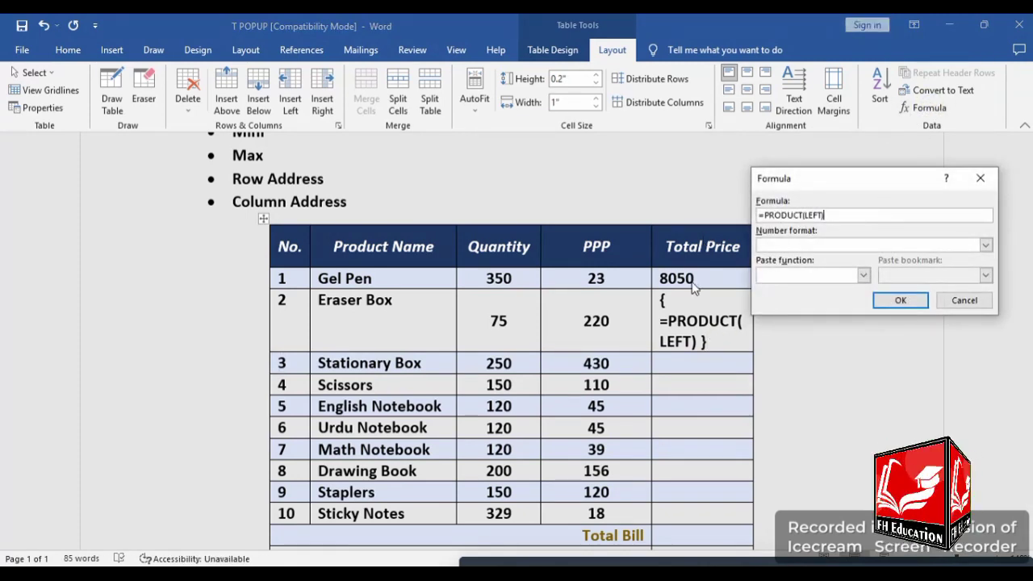
{"action": "left_click", "coordinate": [901, 302]}
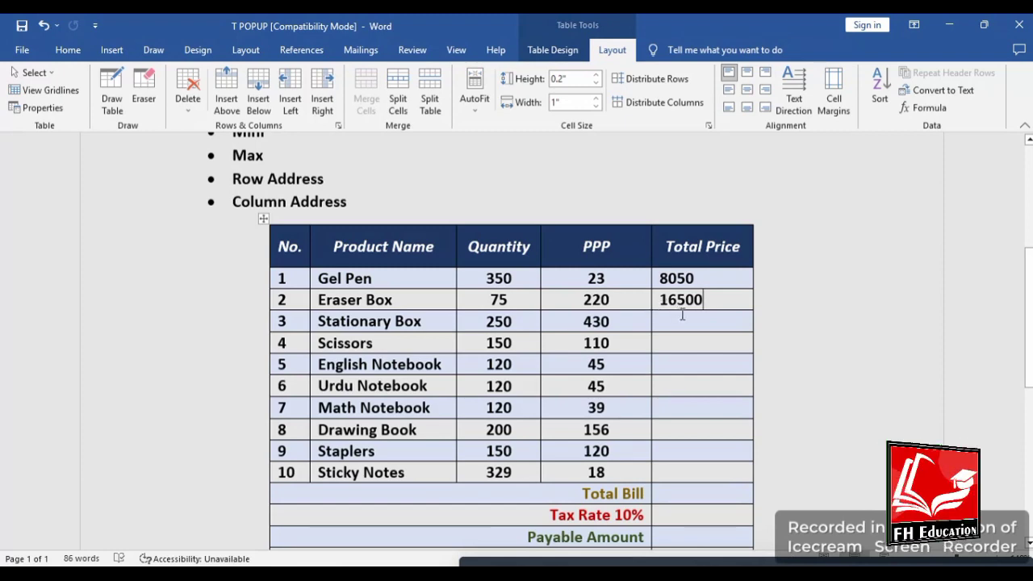
Examine the table's header columns and numbered rows to work out the column letters and row numbers used in cell addresses.
{"action": "left_click", "coordinate": [682, 320]}
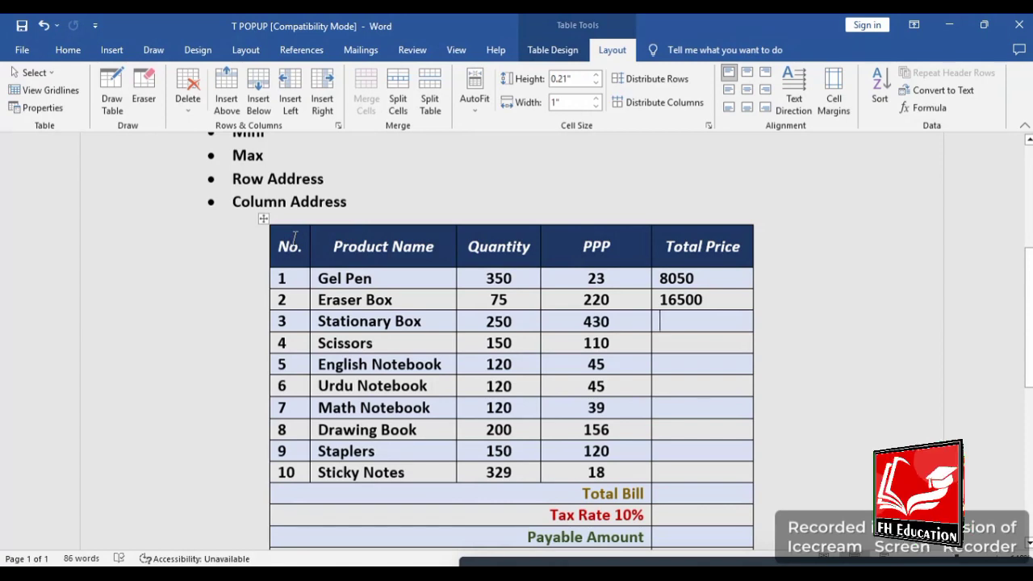
{"action": "left_click_drag", "start_coordinate": [289, 237], "coordinate": [314, 247]}
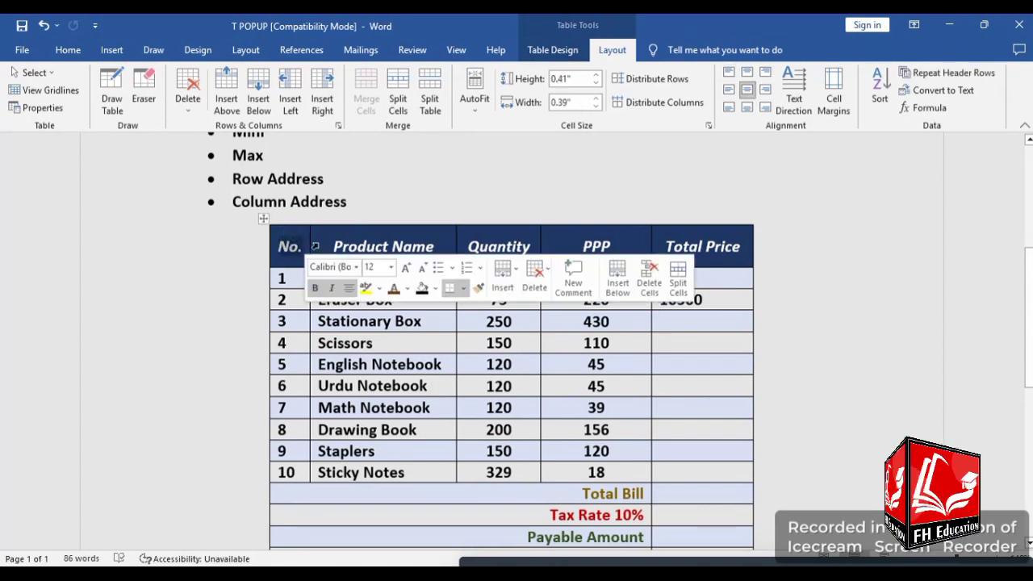
{"action": "left_click", "coordinate": [582, 247]}
{"action": "left_click", "coordinate": [692, 249]}
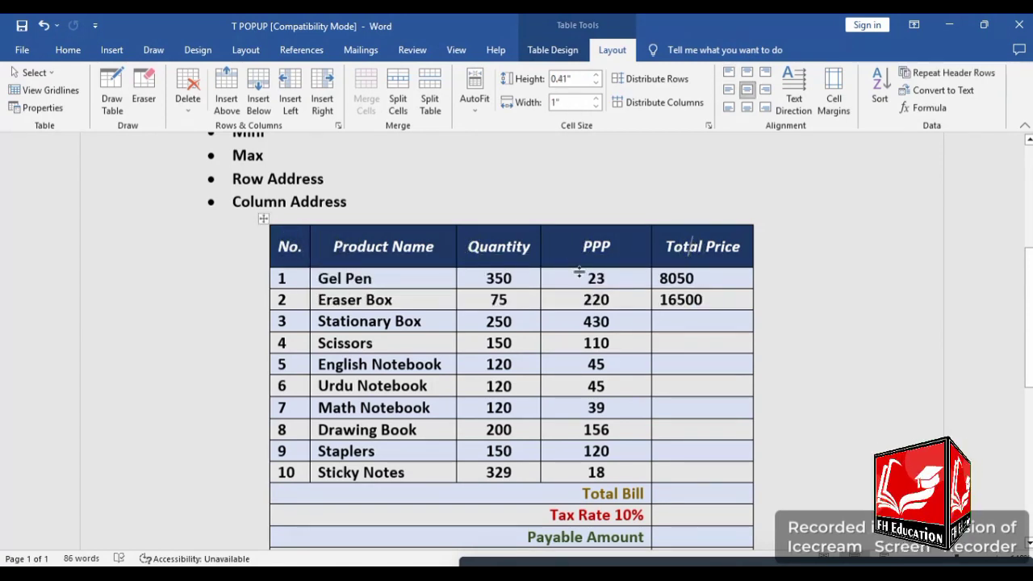
{"action": "left_click", "coordinate": [285, 240]}
{"action": "left_click", "coordinate": [408, 240]}
{"action": "left_click", "coordinate": [574, 246]}
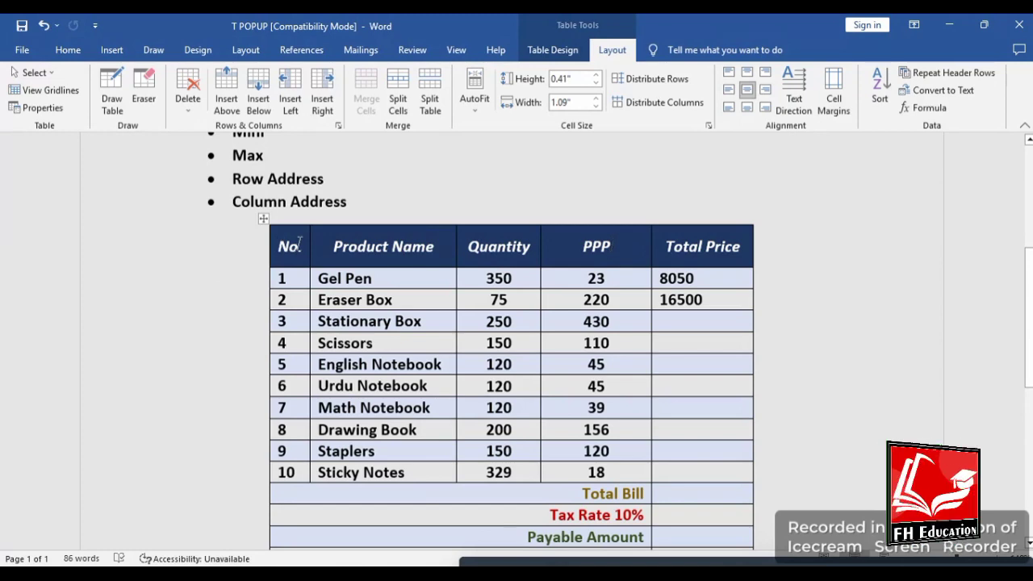
{"action": "left_click", "coordinate": [297, 278]}
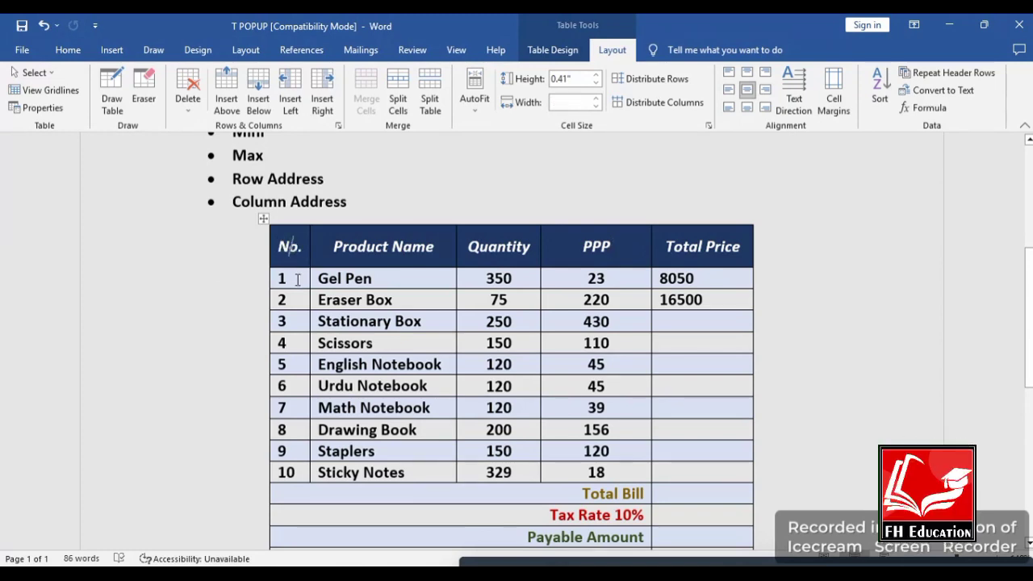
{"action": "left_click", "coordinate": [290, 255]}
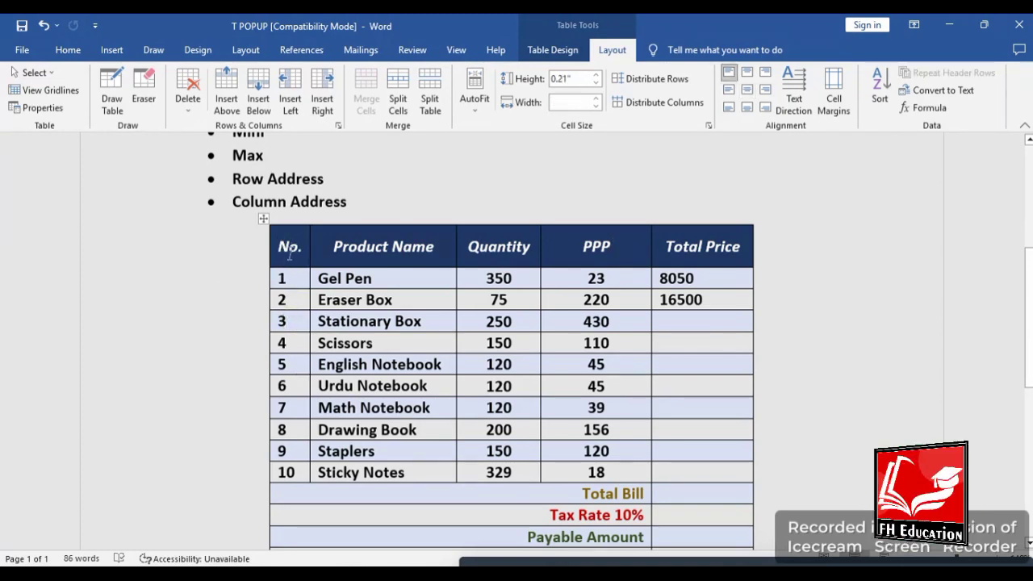
{"action": "left_click", "coordinate": [297, 306]}
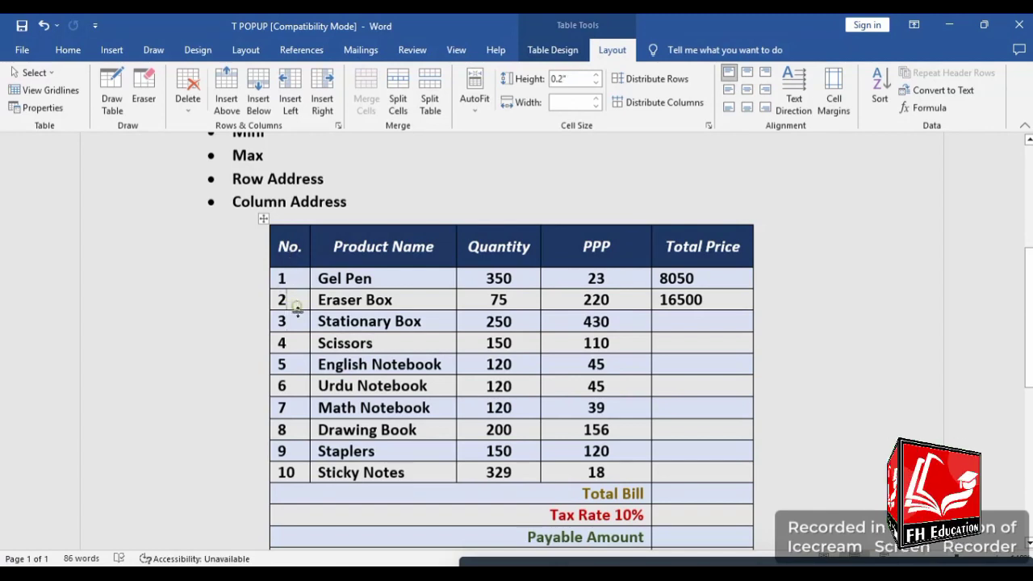
{"action": "left_click", "coordinate": [292, 364]}
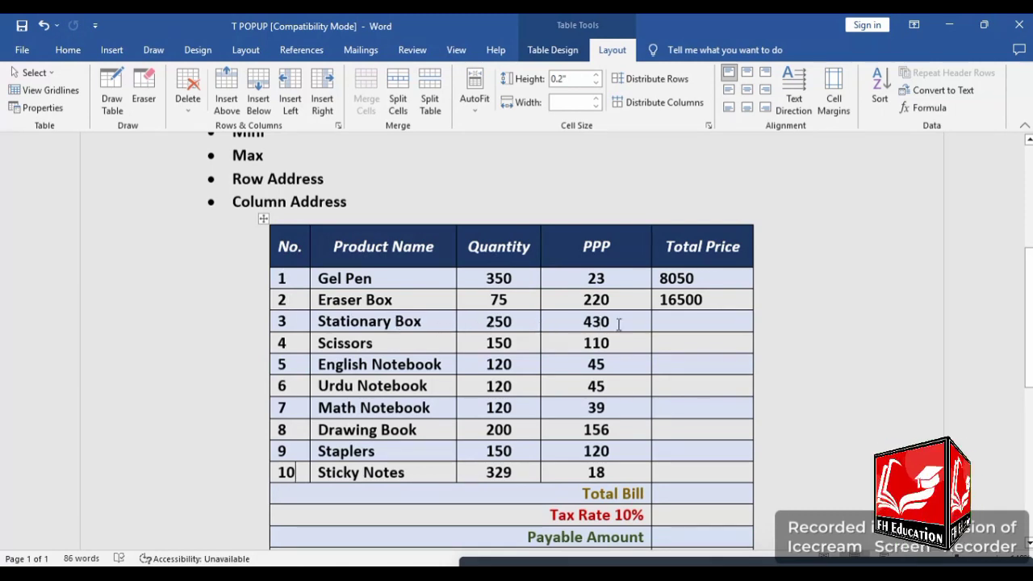
Insert a field code with the cell-address formula =C4*D4 in the Stationary Box row's Total Price cell and calculate it.
{"action": "left_click", "coordinate": [685, 325]}
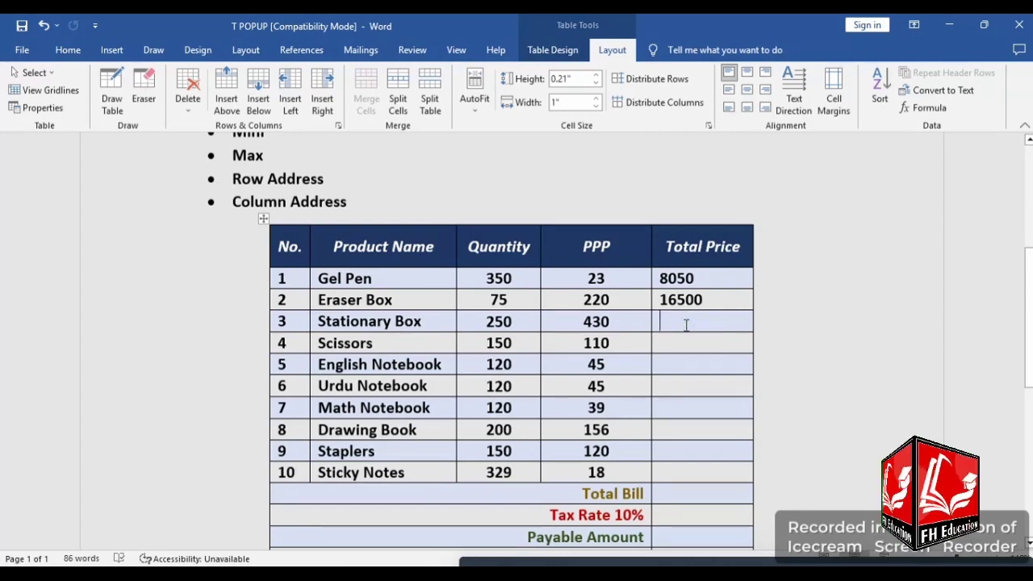
{"action": "key", "text": "ctrl+F9"}
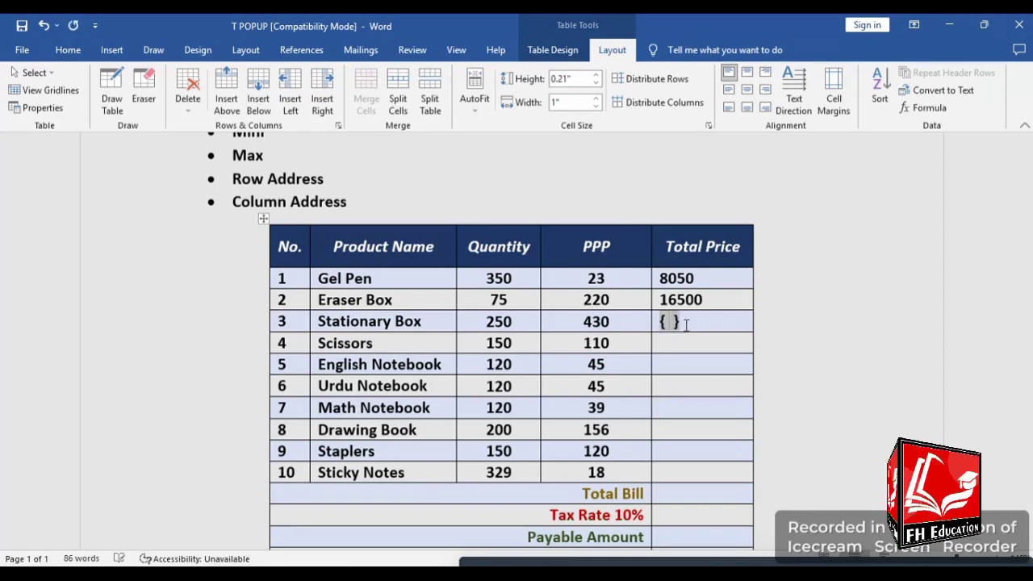
{"action": "type", "text": "= "}
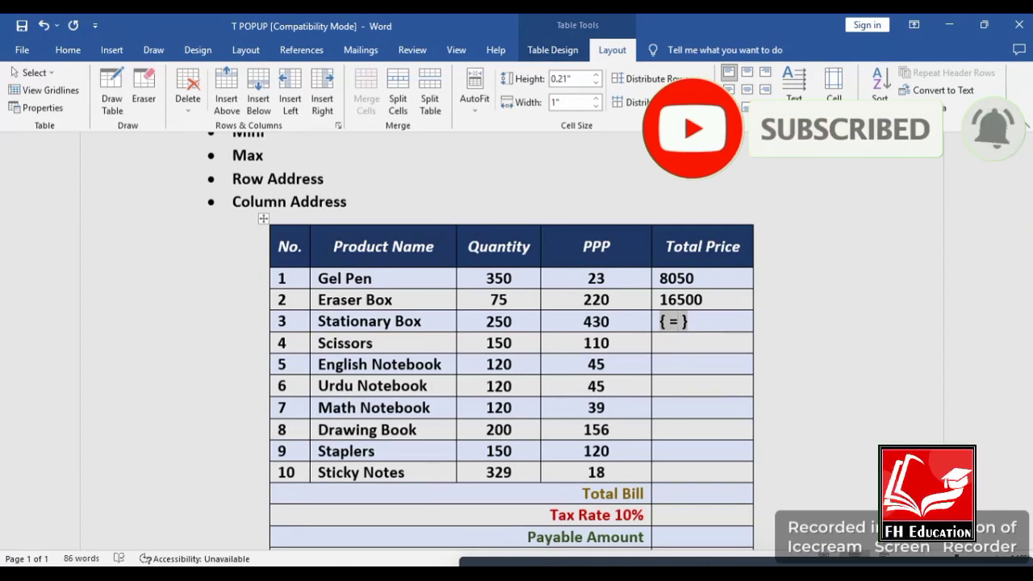
{"action": "type", "text": "C4"}
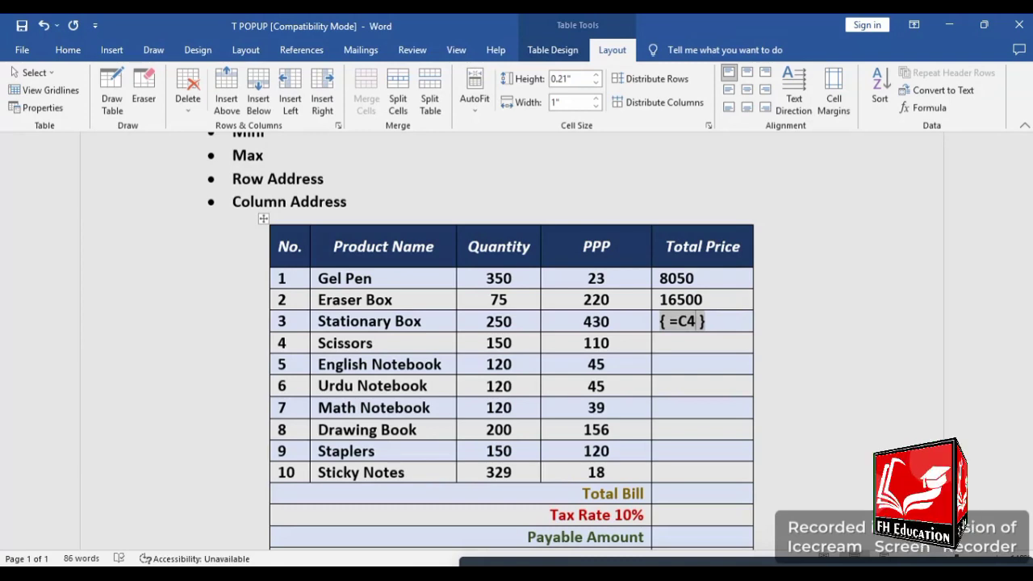
{"action": "type", "text": "*"}
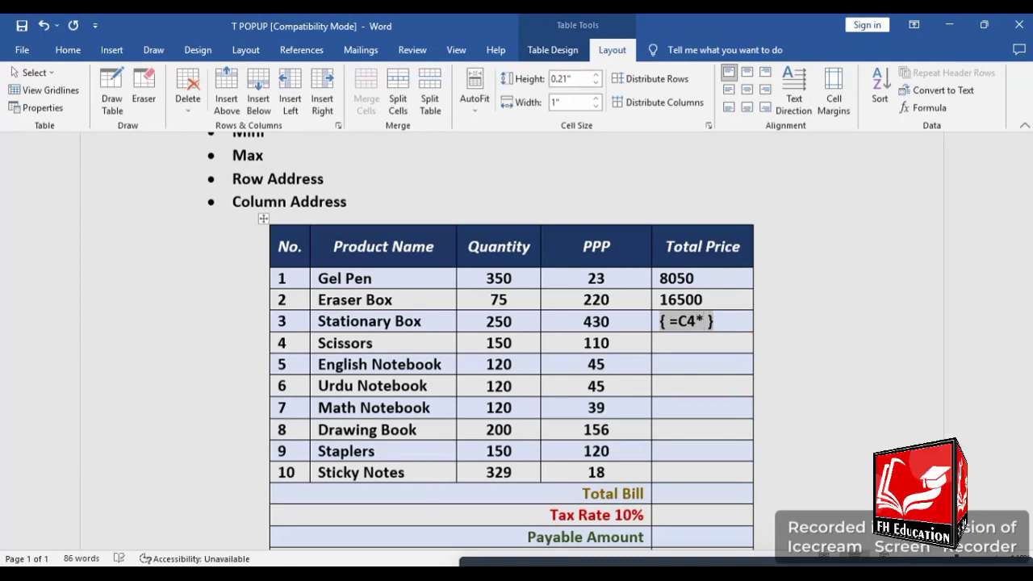
{"action": "type", "text": "D"}
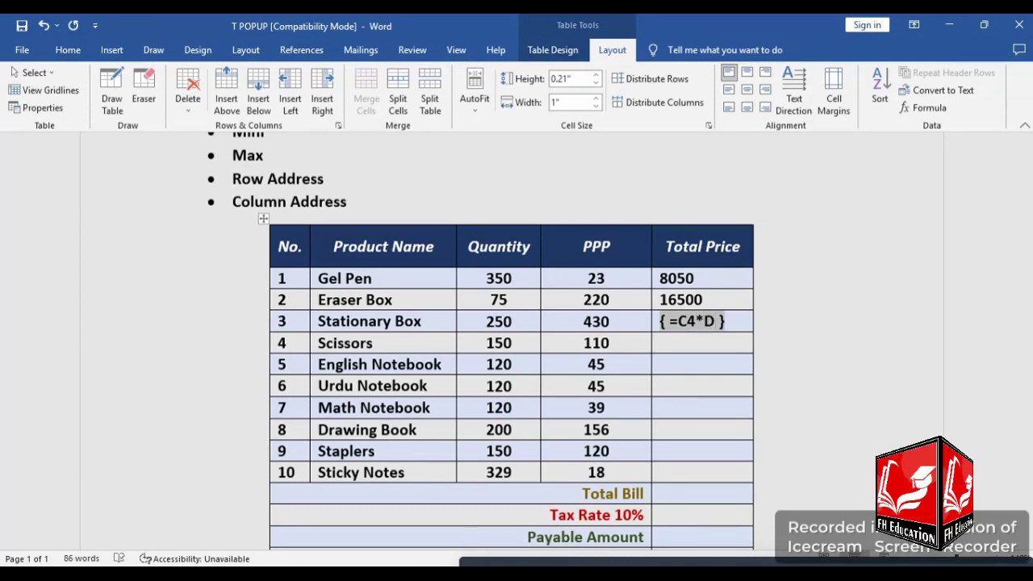
{"action": "type", "text": "4"}
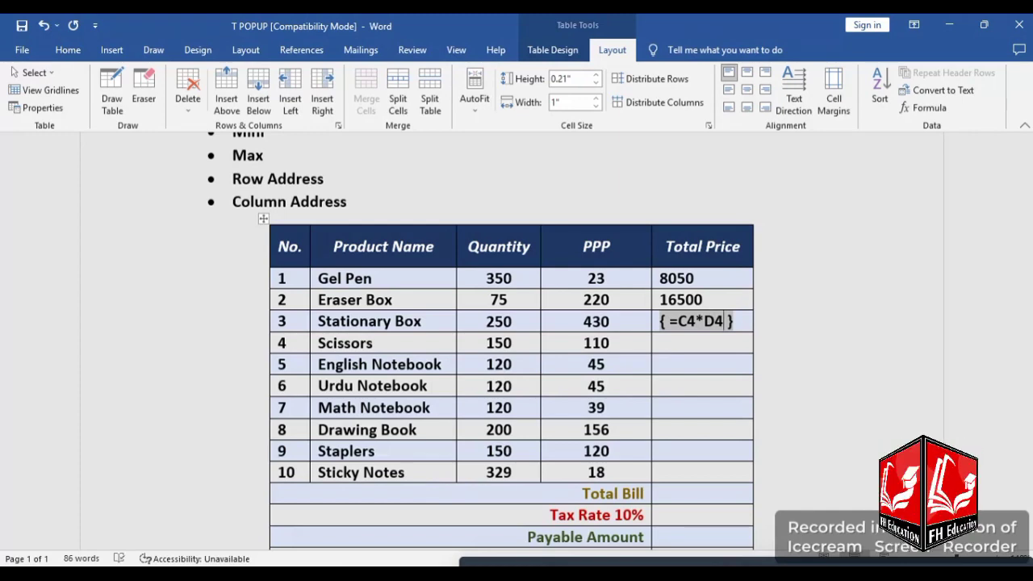
{"action": "key", "text": "Right"}
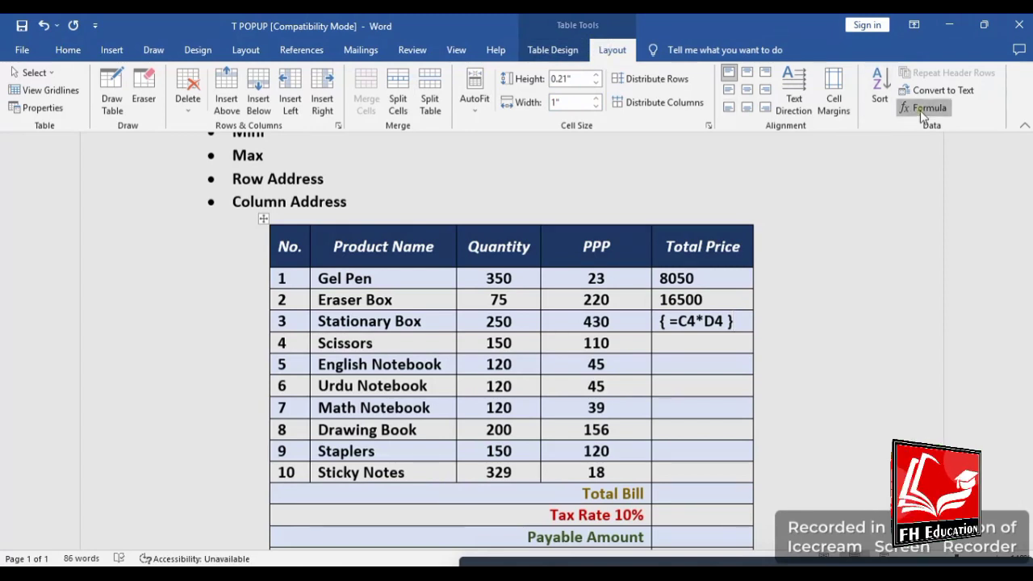
{"action": "left_click", "coordinate": [925, 108]}
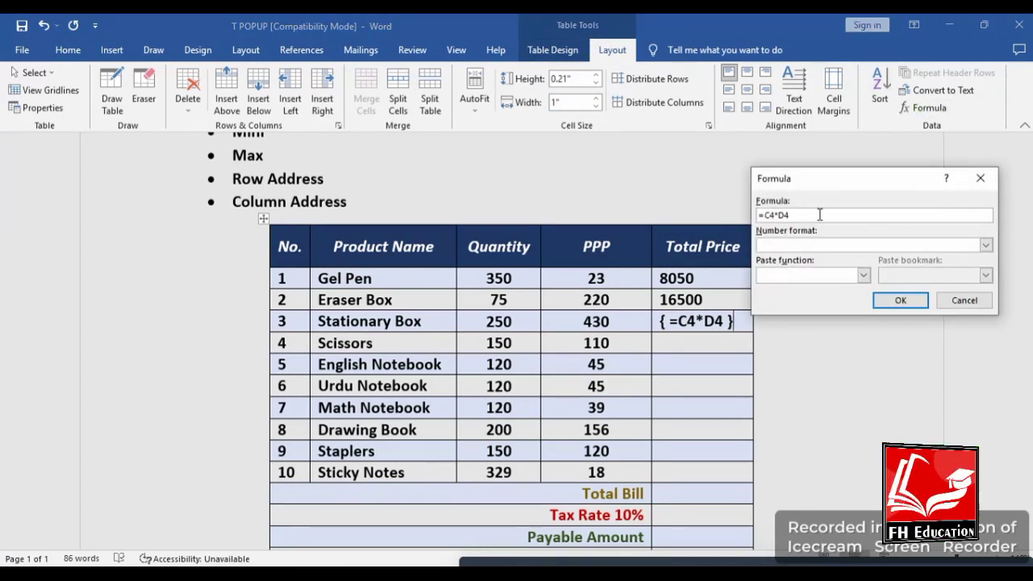
{"action": "left_click", "coordinate": [871, 299]}
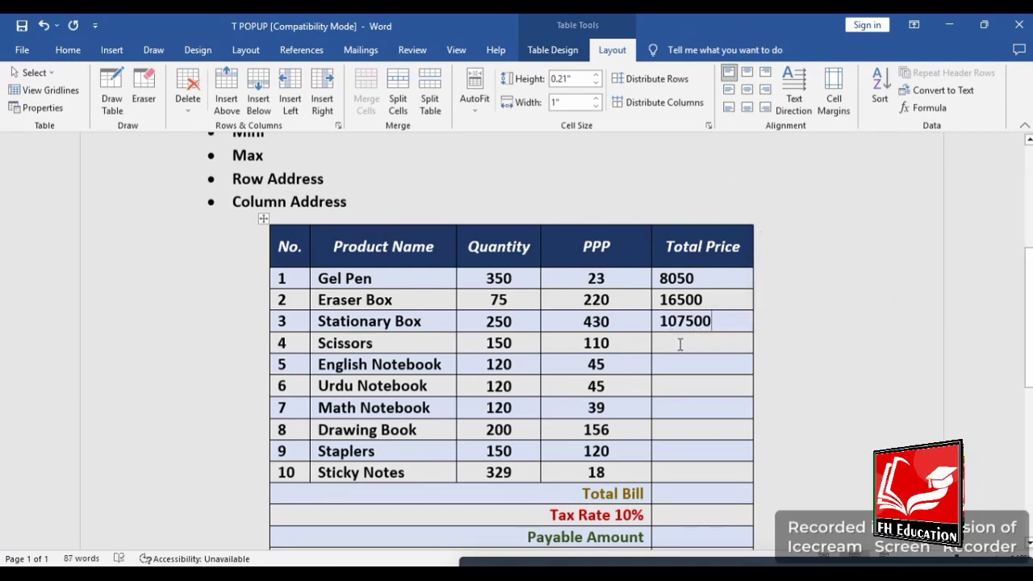
{"action": "left_click", "coordinate": [687, 343]}
{"action": "left_click", "coordinate": [925, 107]}
{"action": "left_click_drag", "start_coordinate": [819, 218], "coordinate": [767, 215]}
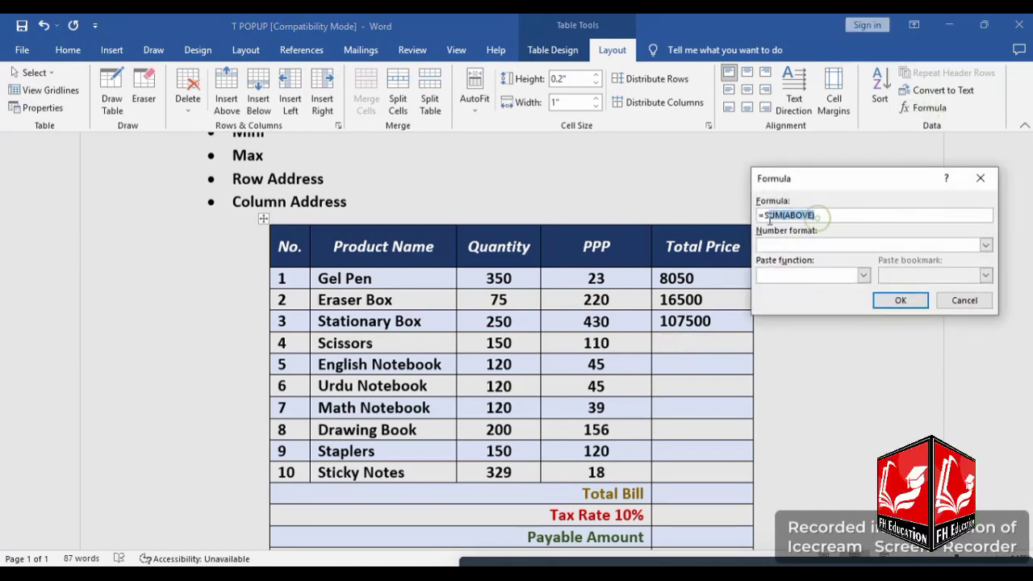
{"action": "left_click", "coordinate": [980, 178]}
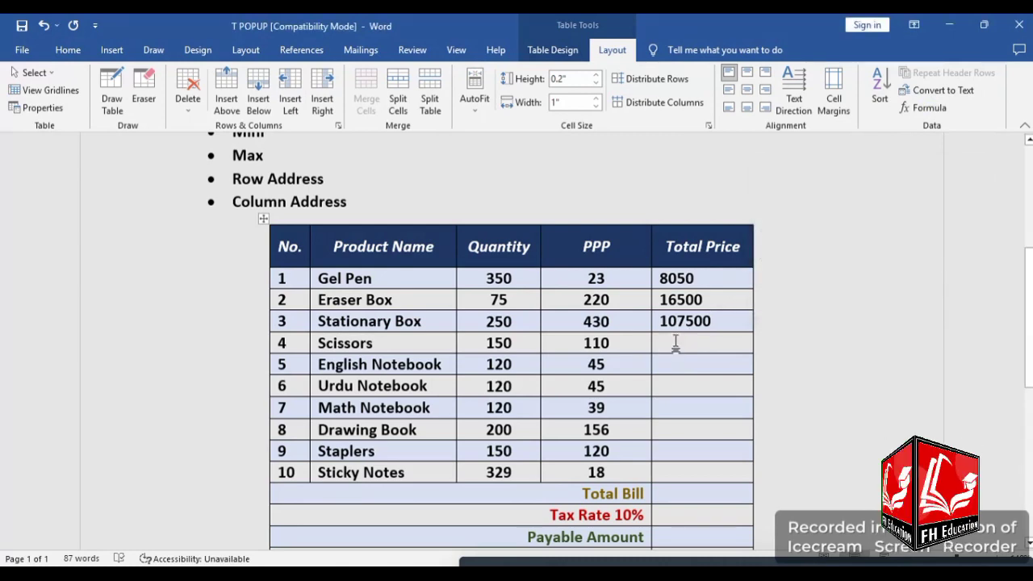
Calculate the Scissors row's Total Price with the formula =PRODUCT(LEFT), replacing the default SUM(ABOVE).
{"action": "left_click", "coordinate": [925, 107]}
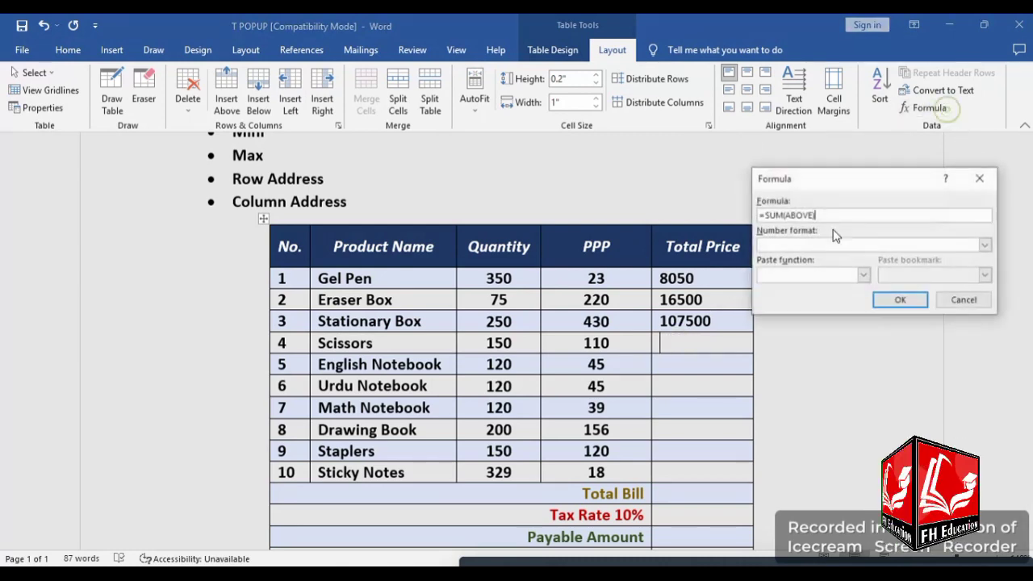
{"action": "left_click_drag", "start_coordinate": [839, 218], "coordinate": [765, 217]}
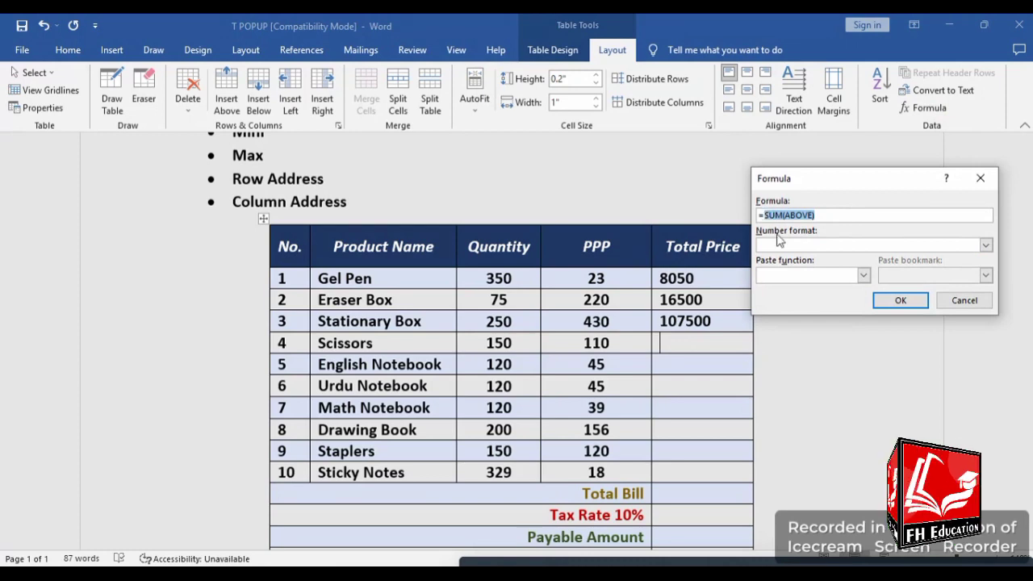
{"action": "key", "text": "BackSpace"}
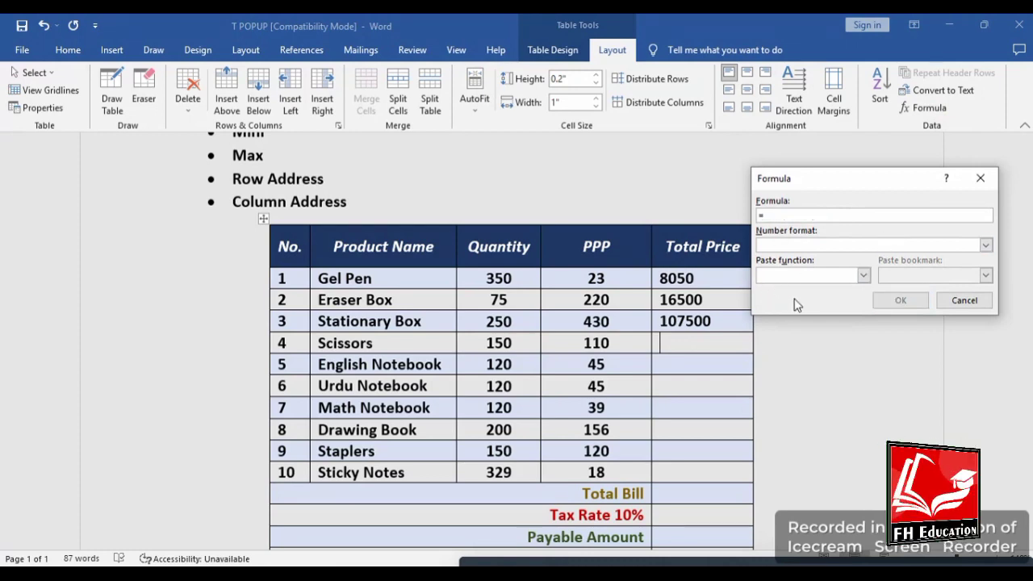
{"action": "left_click", "coordinate": [863, 275]}
{"action": "scroll", "coordinate": [782, 325], "scroll_direction": "down", "scroll_amount": 3}
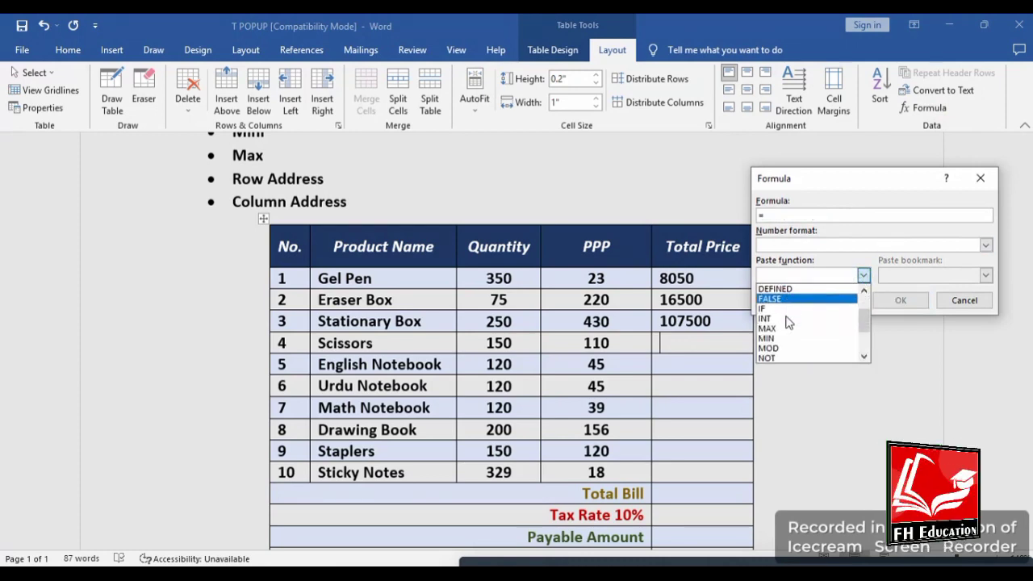
{"action": "left_click", "coordinate": [795, 329]}
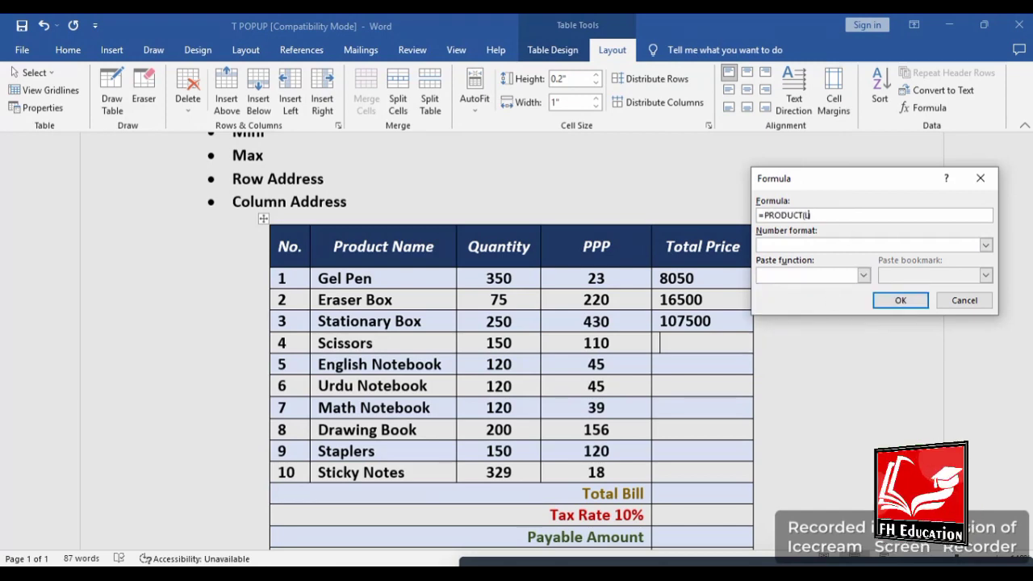
{"action": "left_click", "coordinate": [900, 300]}
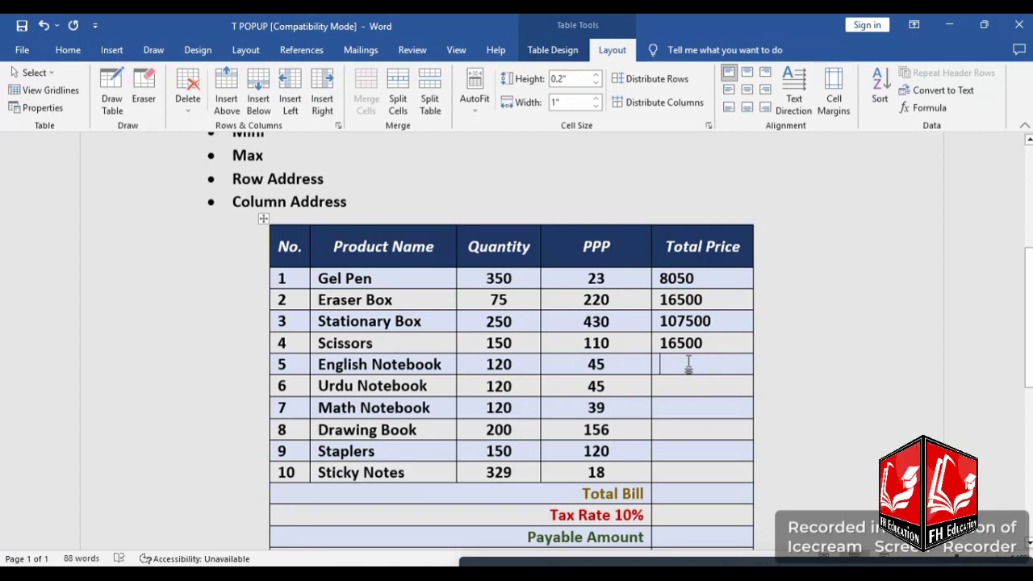
Calculate the English Notebook row's Total Price by replacing the suggested sum formula with =PRODUCT(LEFT).
{"action": "left_click", "coordinate": [925, 108]}
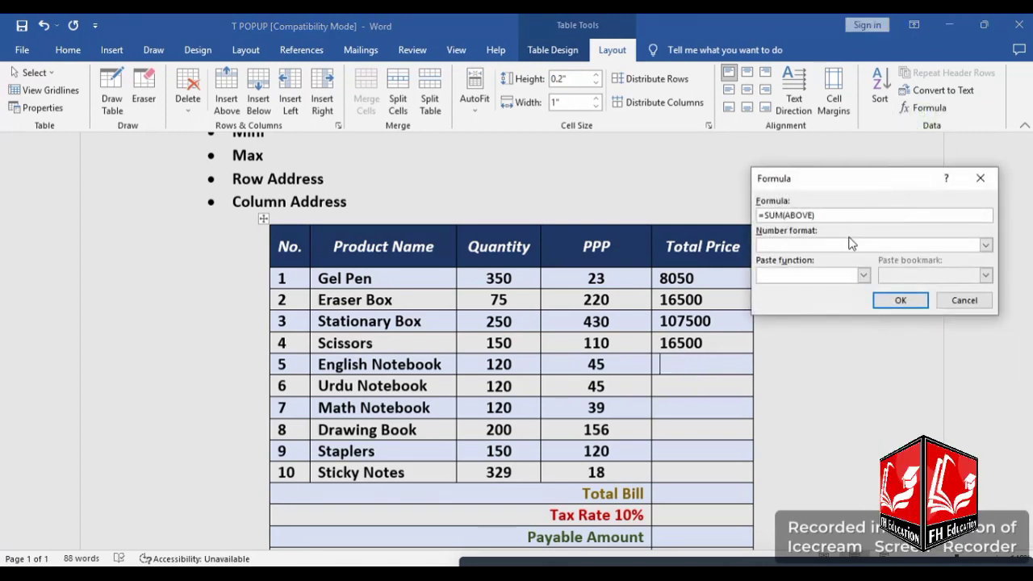
{"action": "left_click_drag", "start_coordinate": [764, 215], "coordinate": [833, 218]}
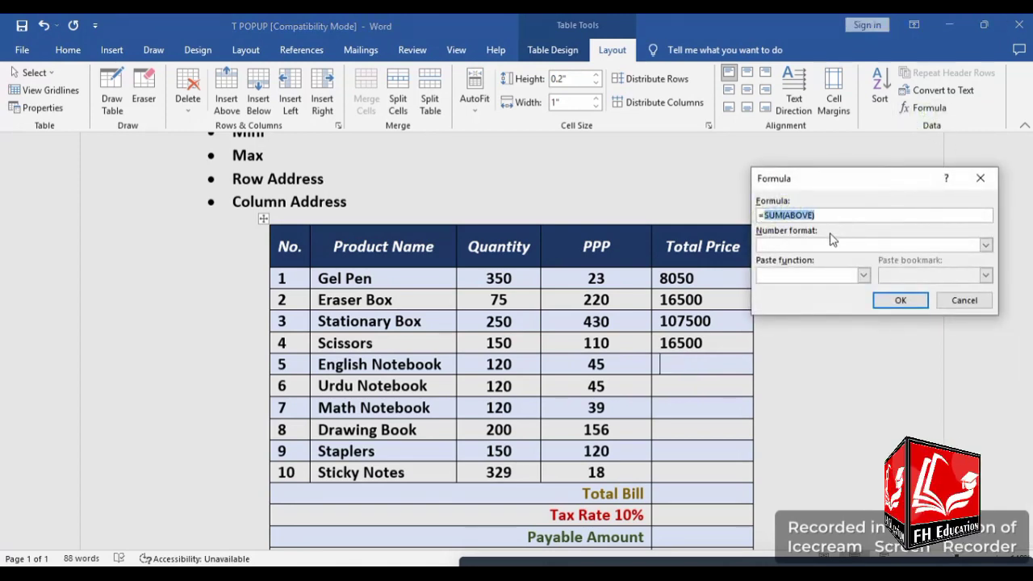
{"action": "left_click", "coordinate": [863, 275]}
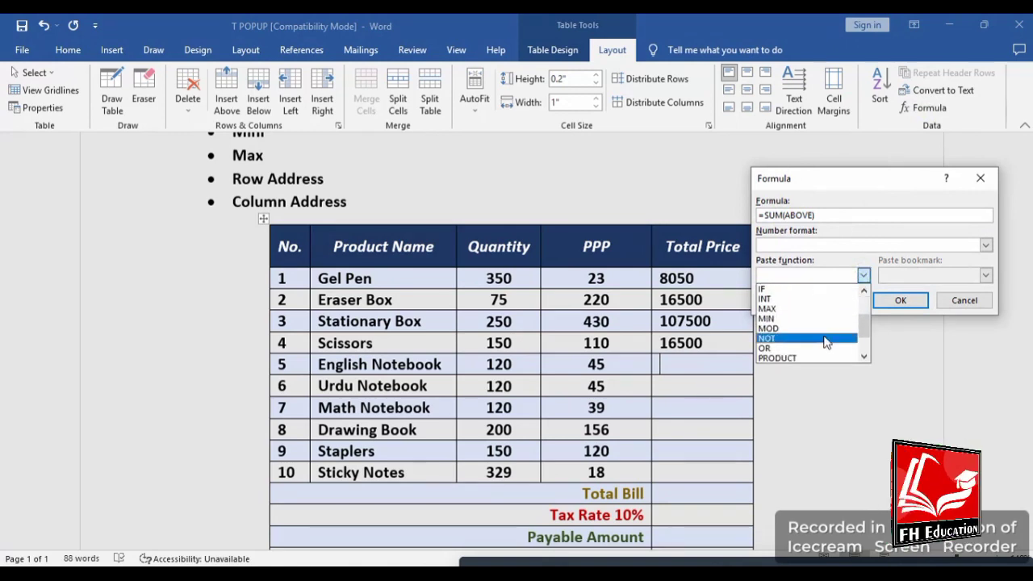
{"action": "left_click", "coordinate": [819, 358]}
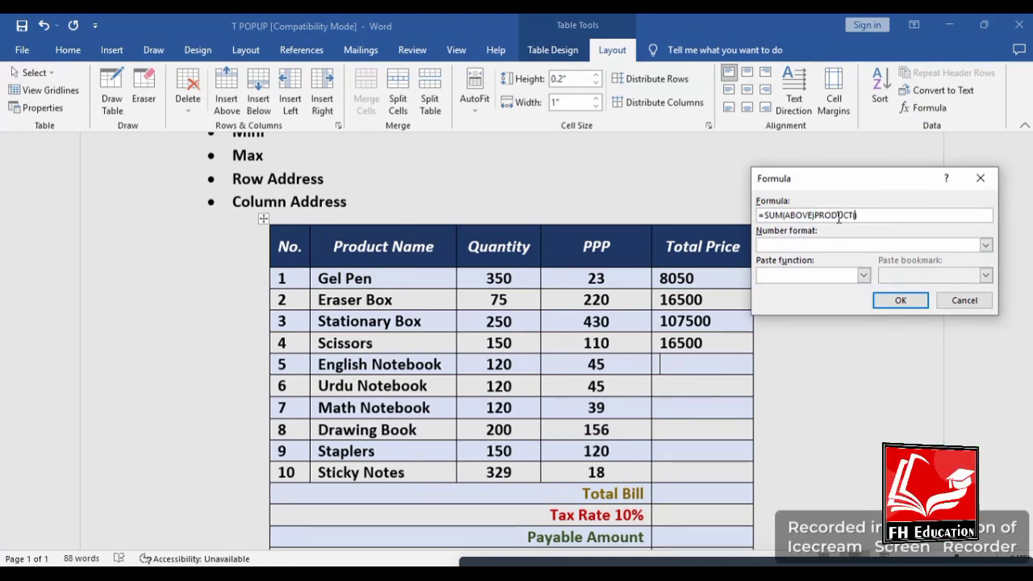
{"action": "left_click_drag", "start_coordinate": [816, 215], "coordinate": [768, 216]}
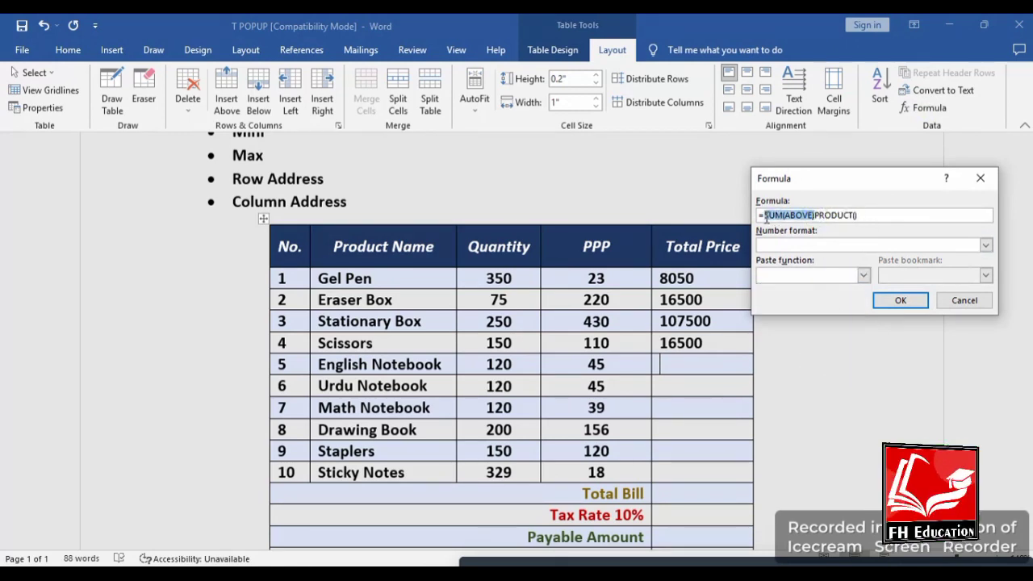
{"action": "key", "text": "BackSpace"}
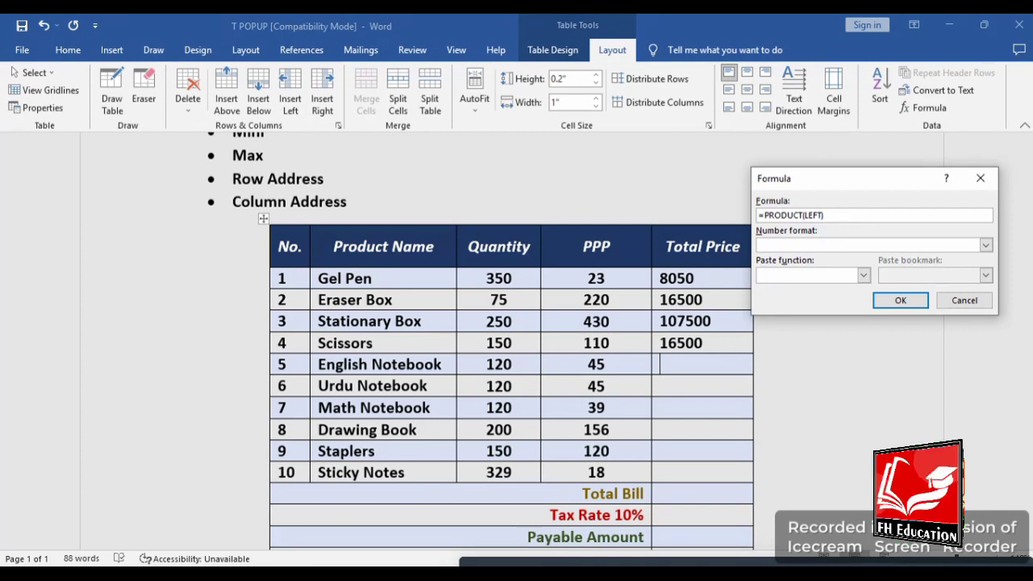
{"action": "left_click", "coordinate": [901, 300]}
Start a formula in the Urdu Notebook row's Total Price cell and clear the default SUM(ABOVE), keeping only the equals sign.
{"action": "left_click", "coordinate": [692, 390]}
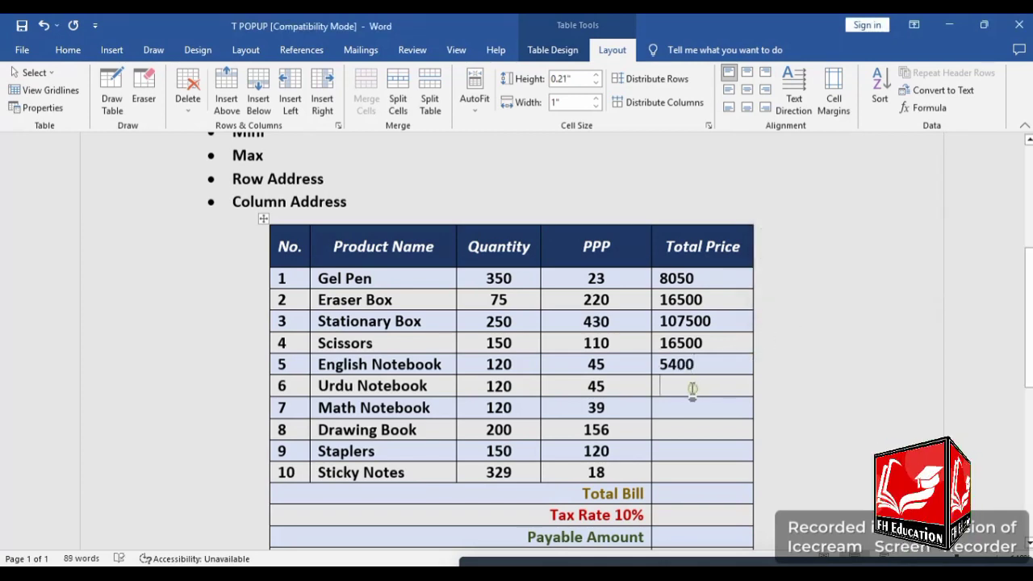
{"action": "left_click", "coordinate": [927, 108]}
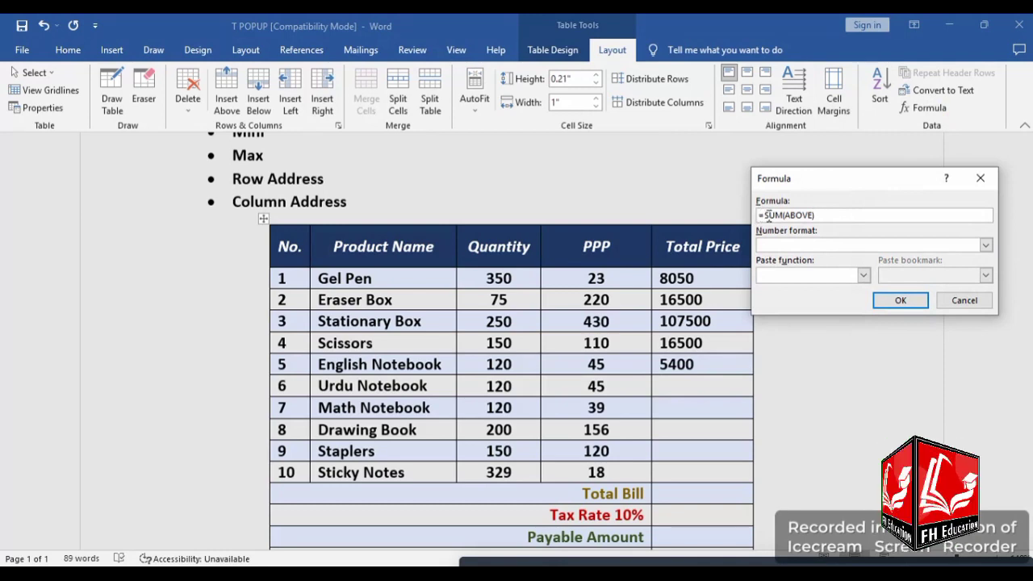
{"action": "left_click_drag", "start_coordinate": [767, 215], "coordinate": [827, 218]}
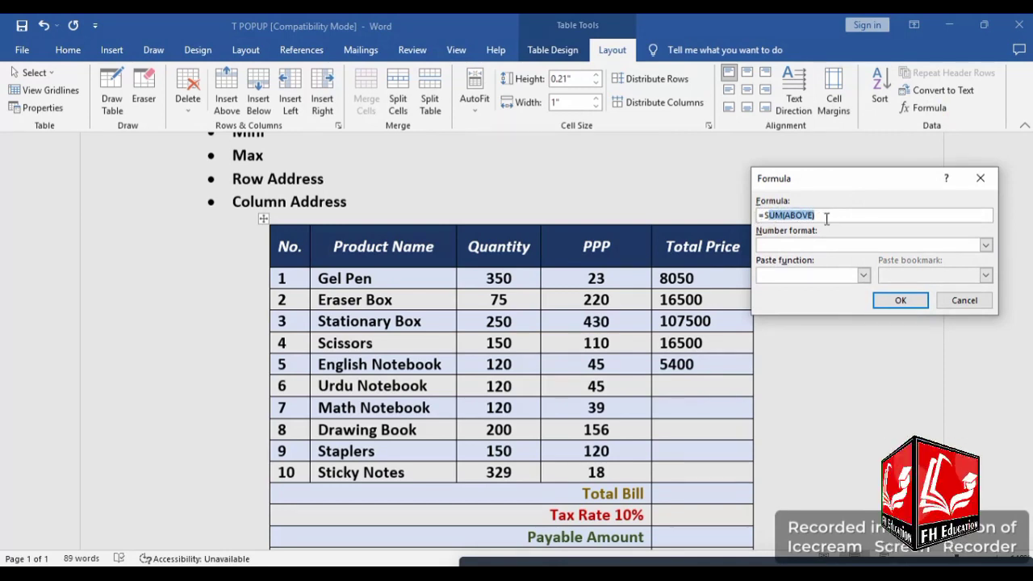
{"action": "key", "text": "Left"}
{"action": "key", "text": "Delete"}
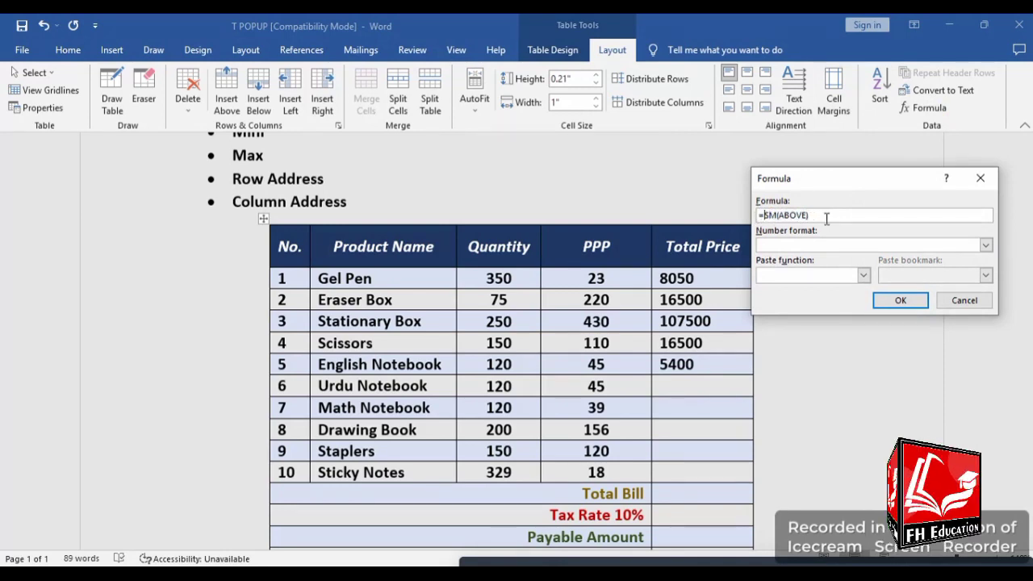
{"action": "key", "text": "Delete"}
{"action": "key", "text": "Delete"}
{"action": "key", "text": "Delete"}
{"action": "key", "text": "Delete"}
{"action": "key", "text": "Delete"}
{"action": "key", "text": "Delete"}
{"action": "key", "text": "Delete"}
{"action": "key", "text": "Delete"}
{"action": "key", "text": "Delete"}
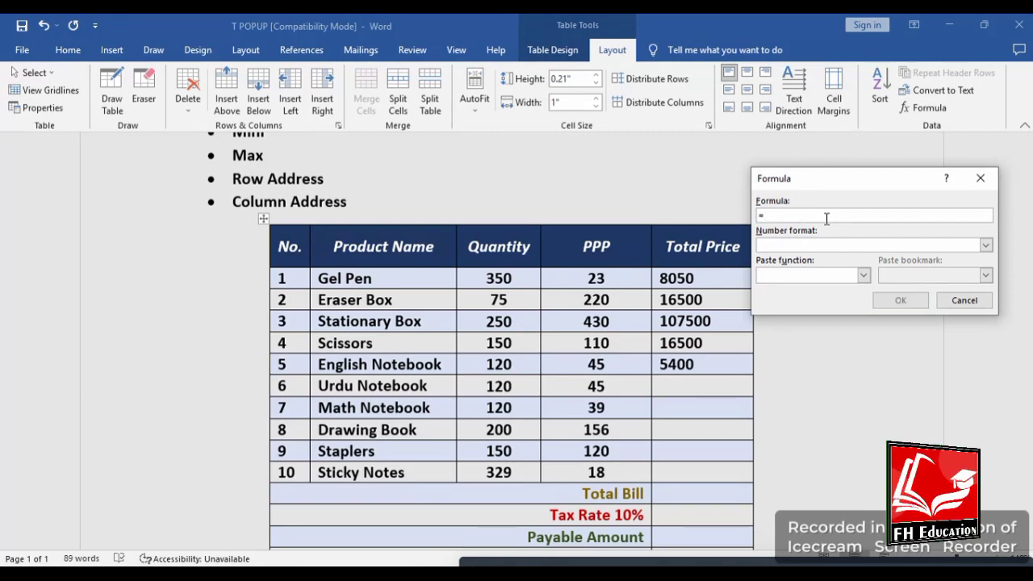
Complete the Urdu Notebook formula as =PRODUCT(LEFT), copy the formula text for reuse, and insert the result.
{"action": "left_click", "coordinate": [861, 275]}
{"action": "scroll", "coordinate": [807, 323], "scroll_direction": "down", "scroll_amount": 3}
{"action": "left_click", "coordinate": [779, 347]}
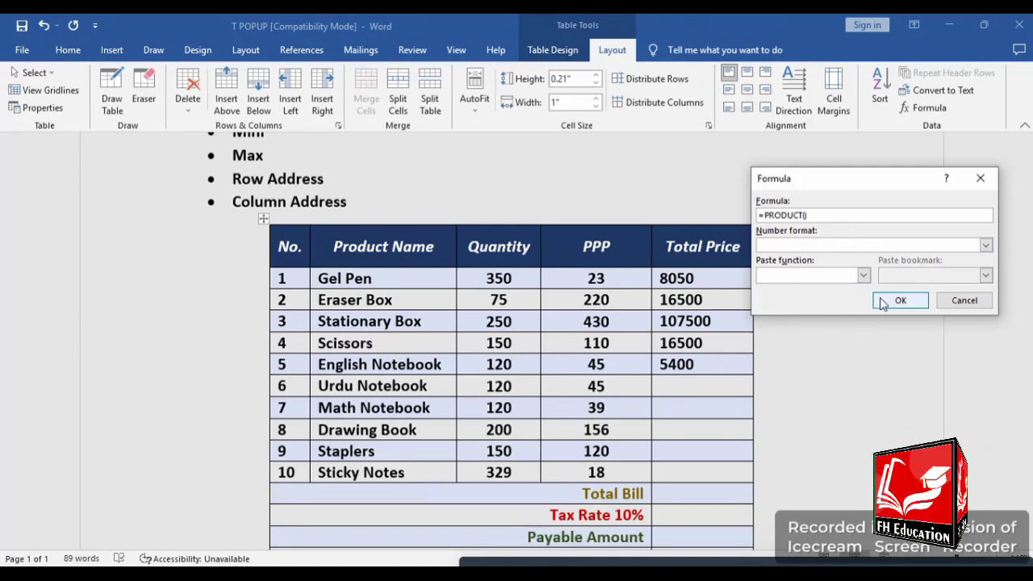
{"action": "type", "text": "LEFT"}
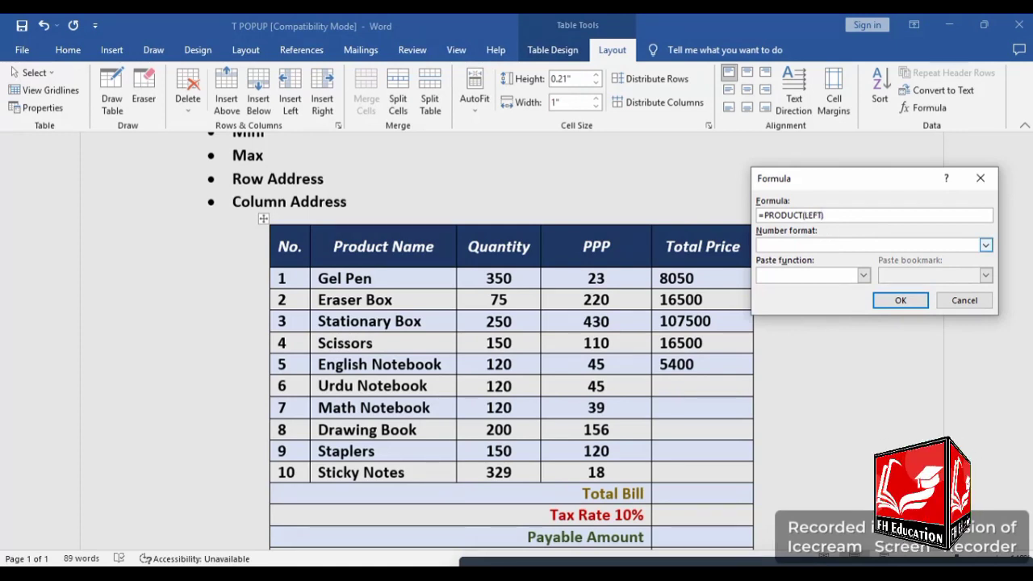
{"action": "double_click", "coordinate": [860, 214]}
{"action": "key", "text": "ctrl+c"}
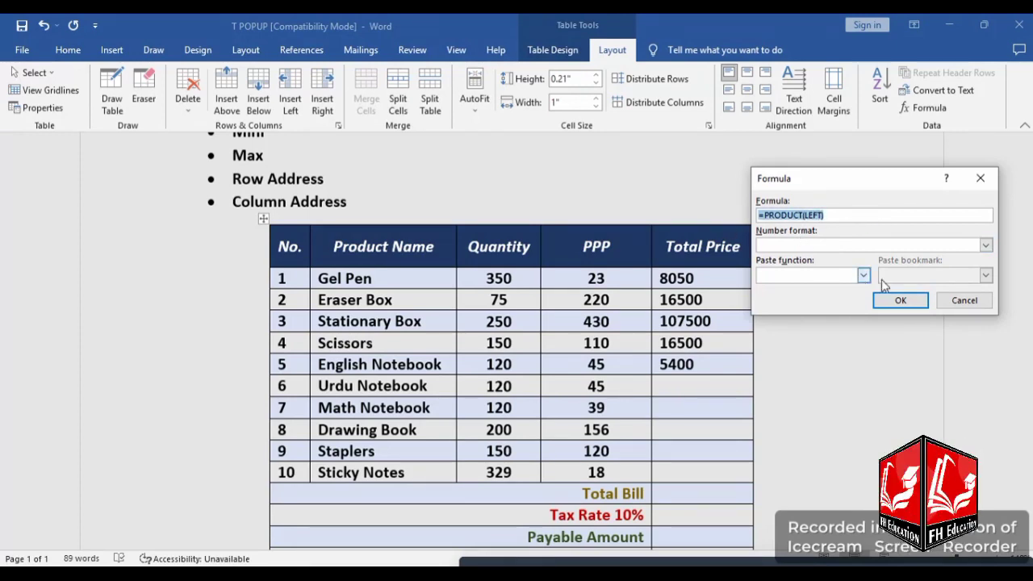
{"action": "left_click", "coordinate": [901, 301]}
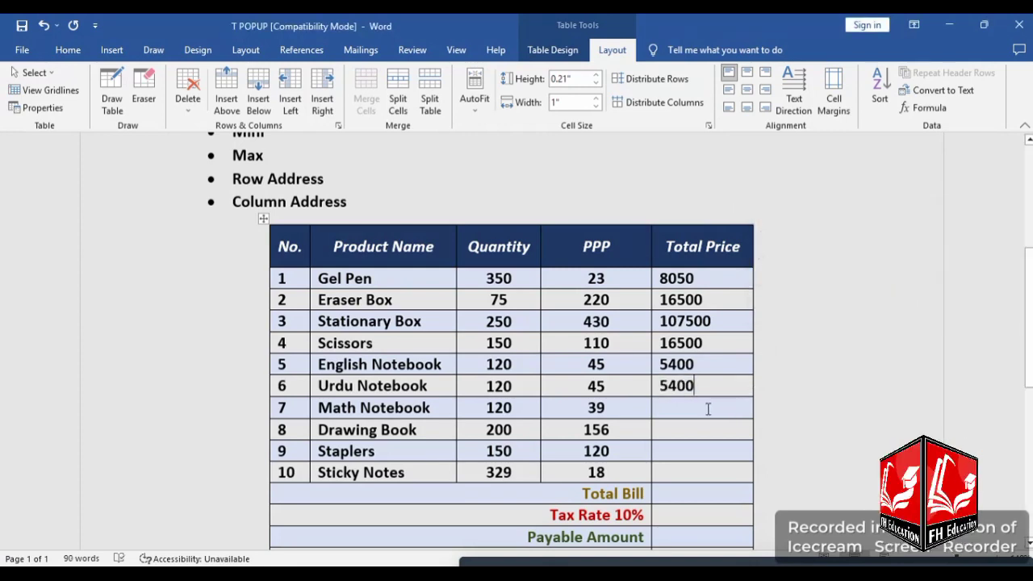
Calculate the Math Notebook row's Total Price with the copied formula =PRODUCT(LEFT).
{"action": "left_click", "coordinate": [708, 409]}
{"action": "left_click", "coordinate": [930, 108]}
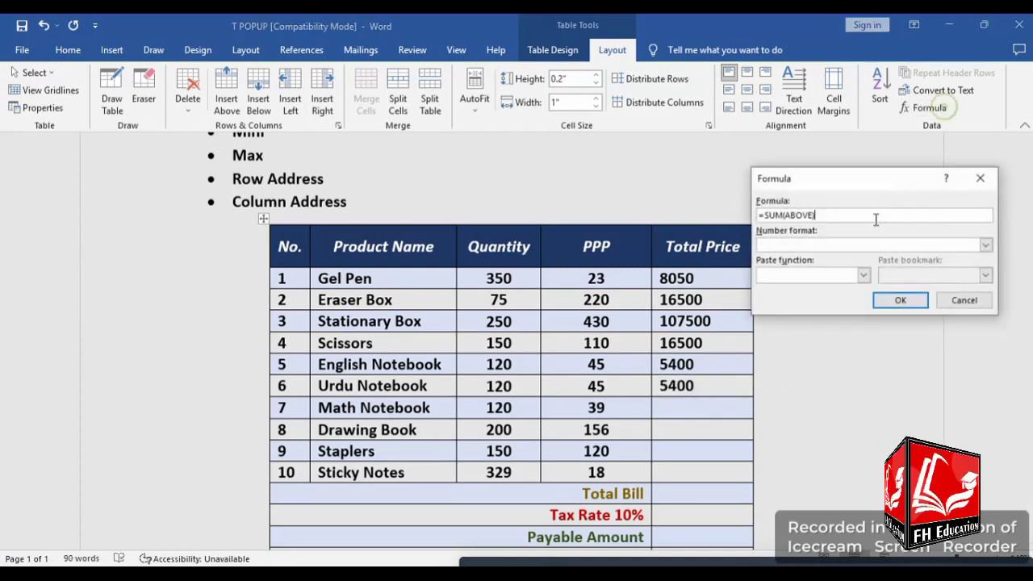
{"action": "double_click", "coordinate": [829, 217]}
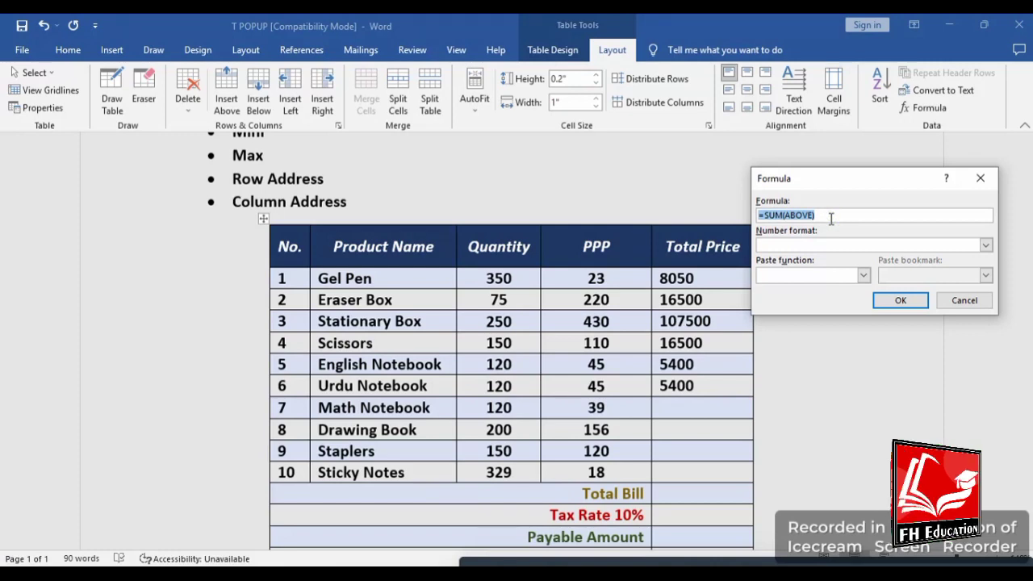
{"action": "type", "text": "=PRODUCT(LEFT)"}
{"action": "left_click", "coordinate": [900, 301]}
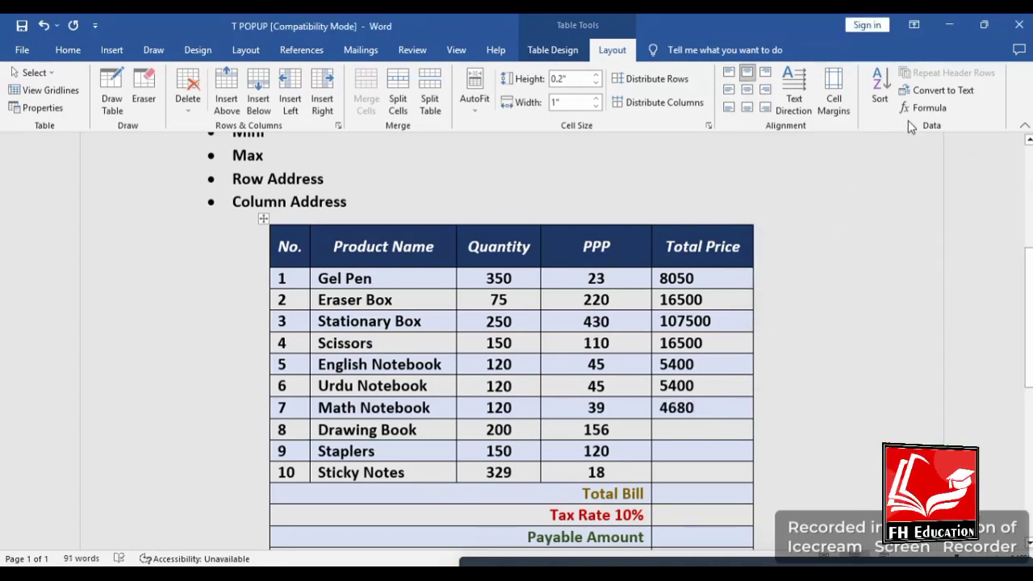
Try the formula =PRODUCT(LEFT) in the centre-aligned Total Price cell of the Drawing Book row, and undo the insertion.
{"action": "left_click", "coordinate": [925, 107]}
{"action": "double_click", "coordinate": [816, 215]}
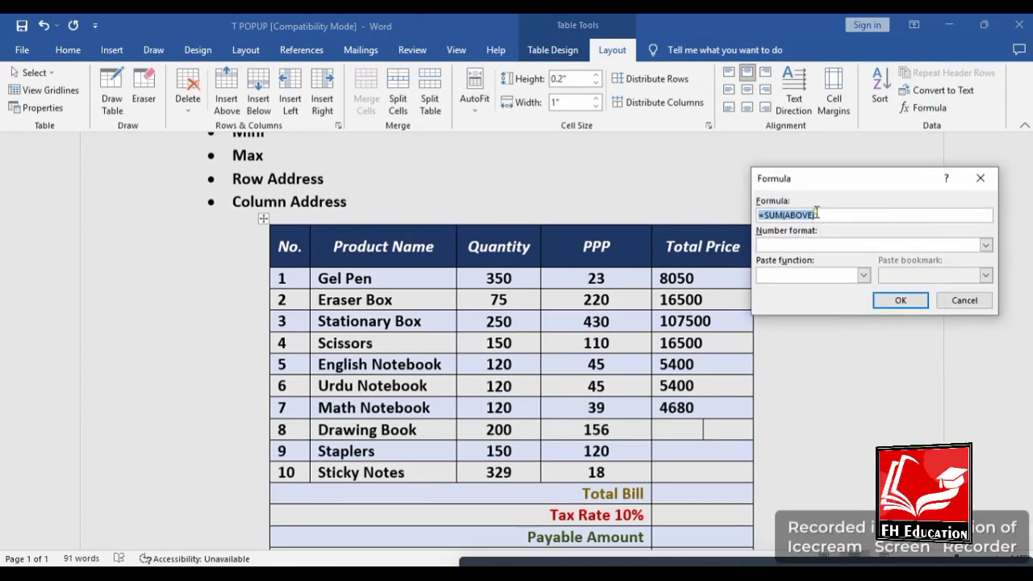
{"action": "type", "text": "=PRODUCT(LEFT)"}
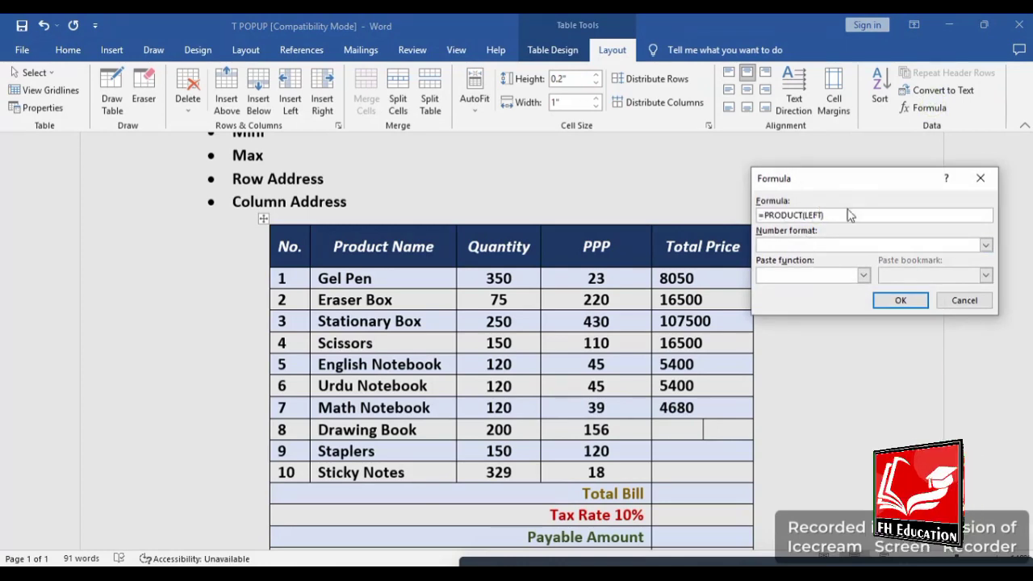
{"action": "left_click", "coordinate": [898, 302]}
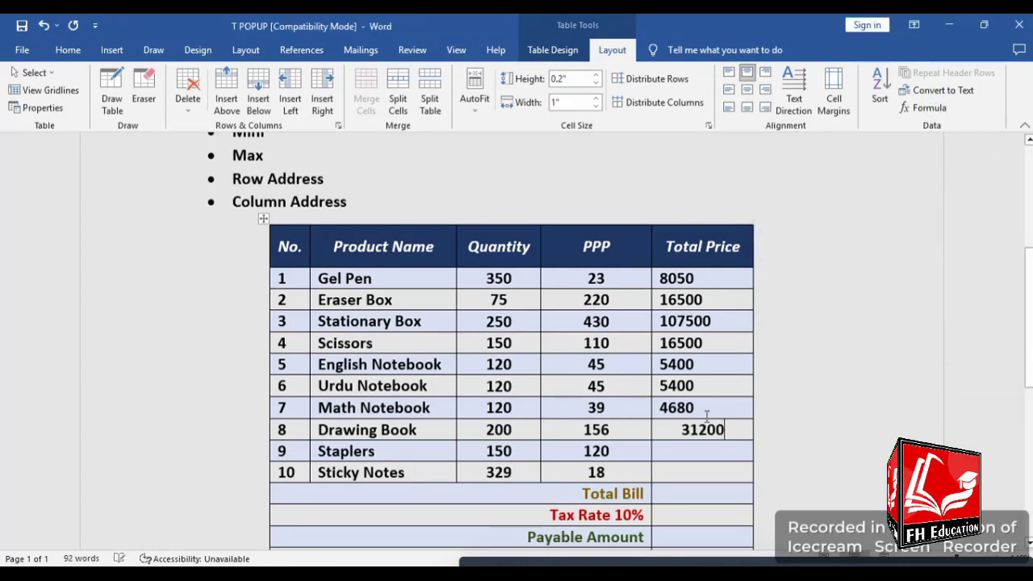
{"action": "left_click", "coordinate": [662, 431]}
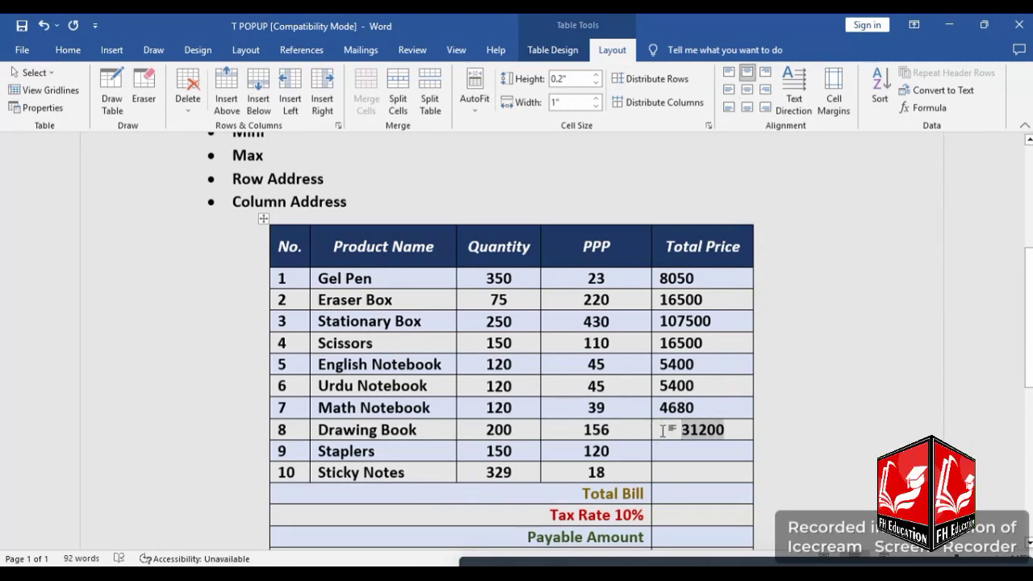
{"action": "key", "text": "ctrl+z"}
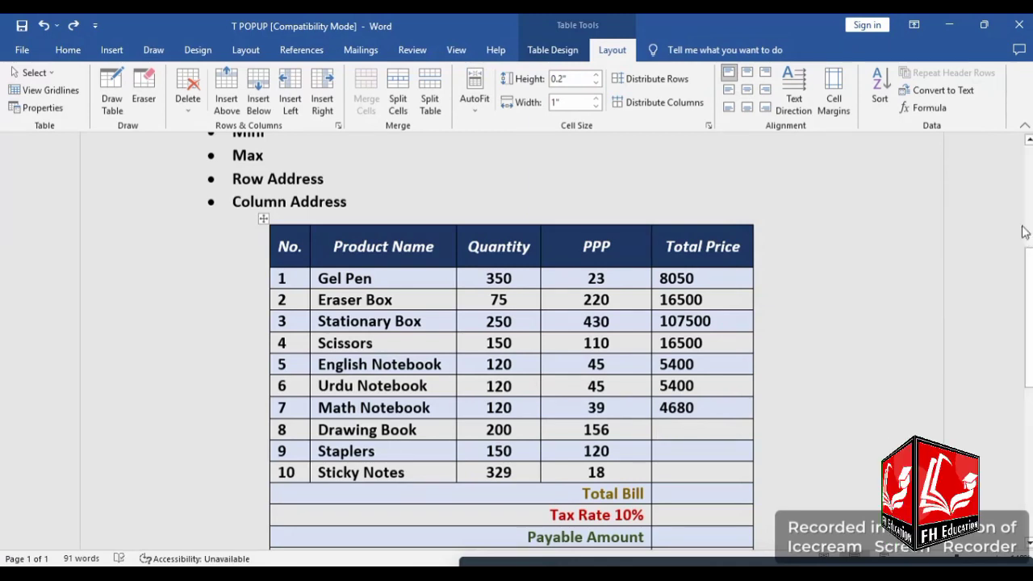
Calculate the Drawing Book row's Total Price, left-aligned in its cell, with the copied formula =PRODUCT(LEFT).
{"action": "left_click", "coordinate": [925, 106]}
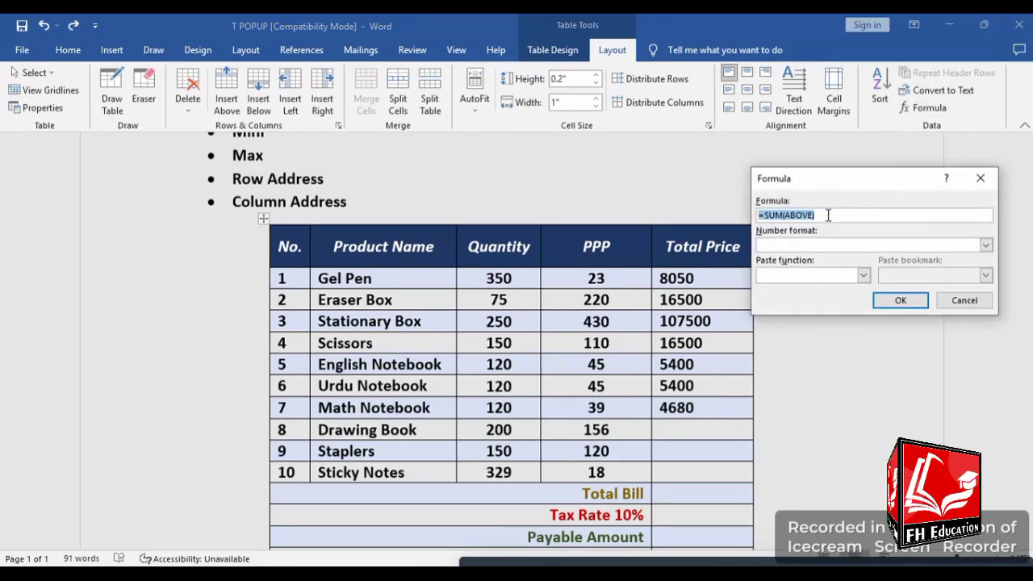
{"action": "key", "text": "ctrl+v"}
{"action": "left_click", "coordinate": [901, 300]}
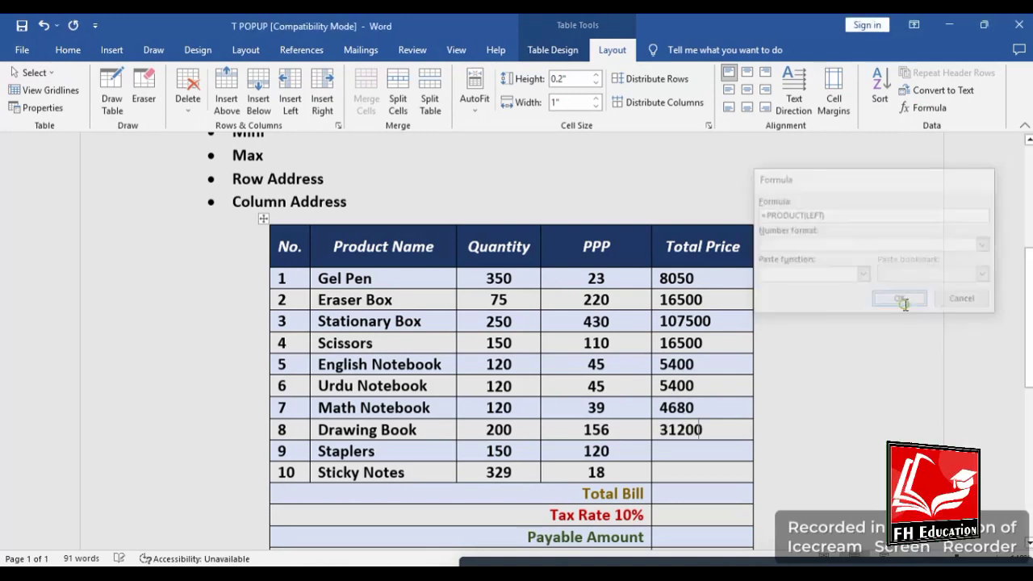
Calculate the Staplers row's Total Price by replacing the default formula with the copied =PRODUCT(LEFT).
{"action": "left_click", "coordinate": [703, 455]}
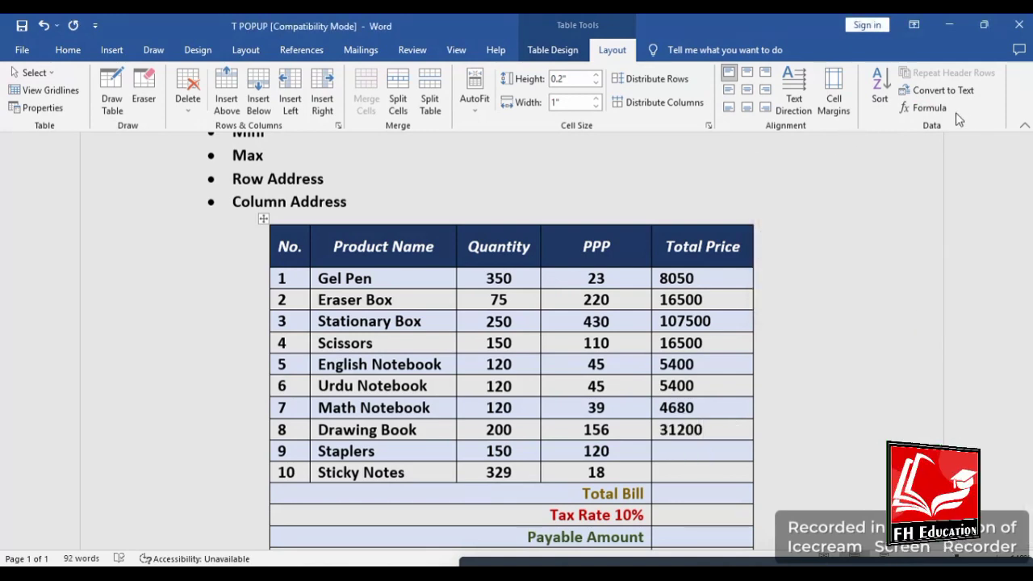
{"action": "left_click", "coordinate": [924, 108]}
{"action": "double_click", "coordinate": [827, 217]}
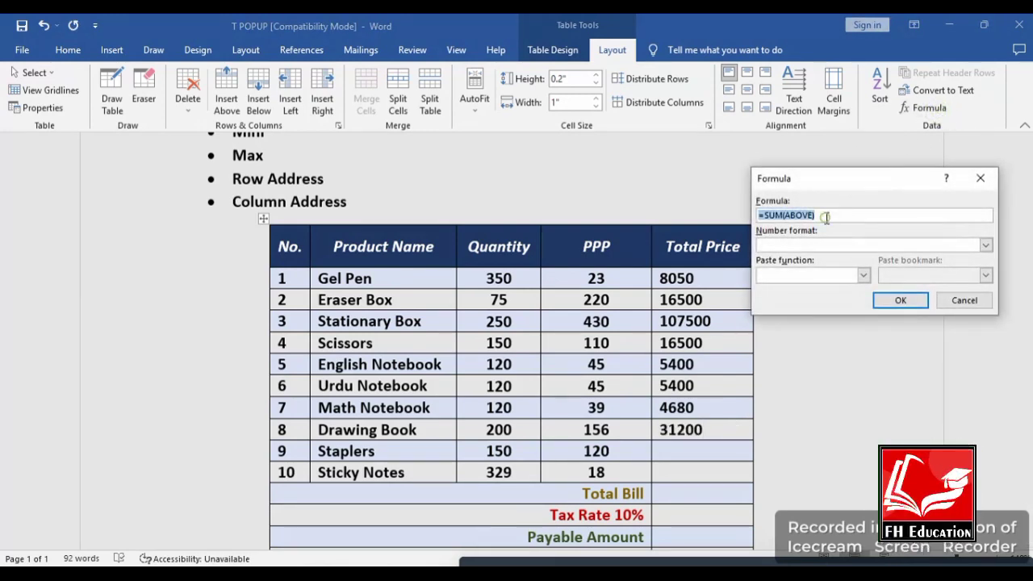
{"action": "key", "text": "ctrl+v"}
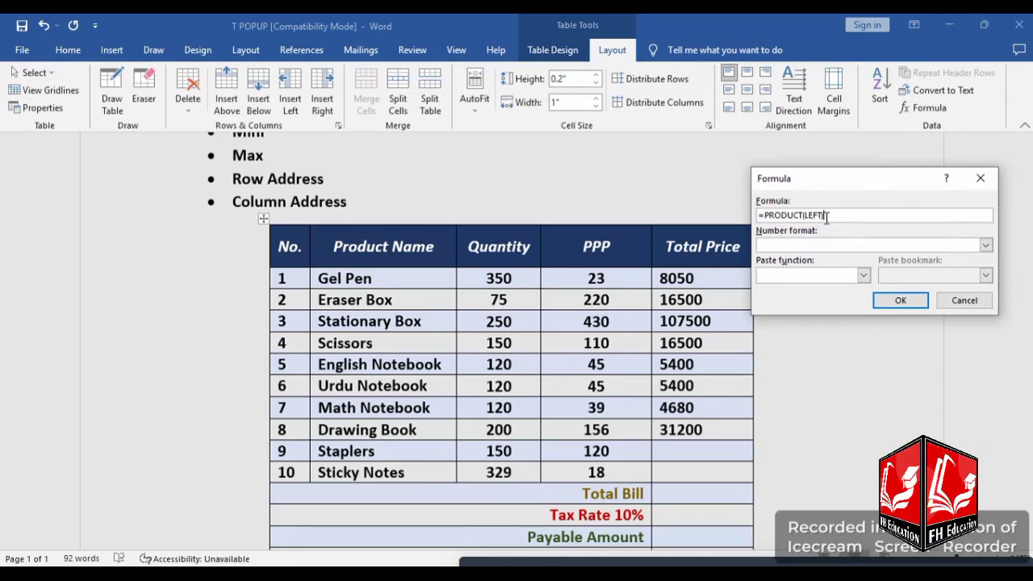
{"action": "left_click", "coordinate": [901, 301]}
Calculate the Sticky Notes row's Total Price by replacing the default formula with the copied =PRODUCT(LEFT).
{"action": "left_click", "coordinate": [694, 474]}
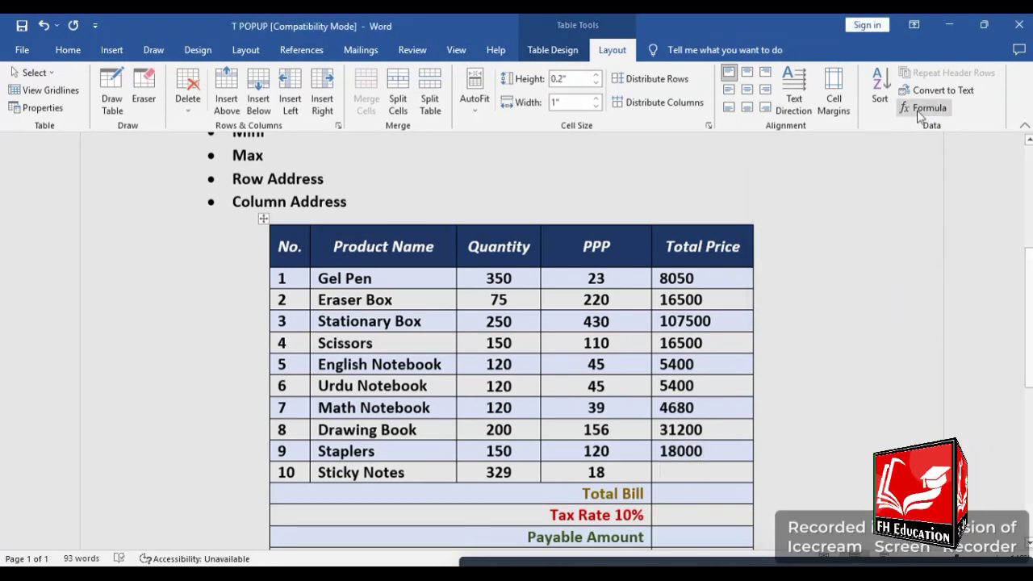
{"action": "left_click", "coordinate": [924, 108]}
{"action": "double_click", "coordinate": [822, 215]}
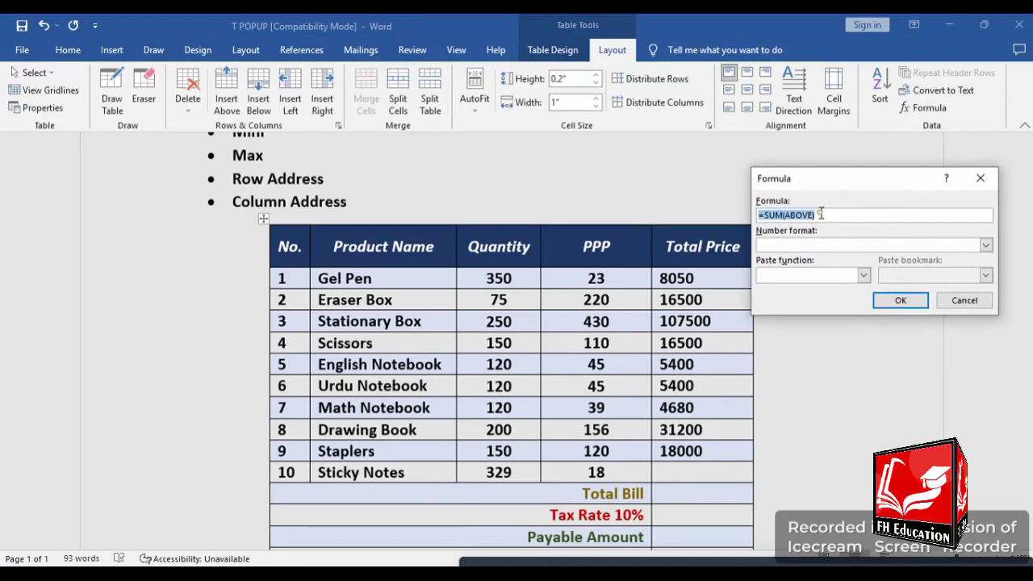
{"action": "key", "text": "ctrl+v"}
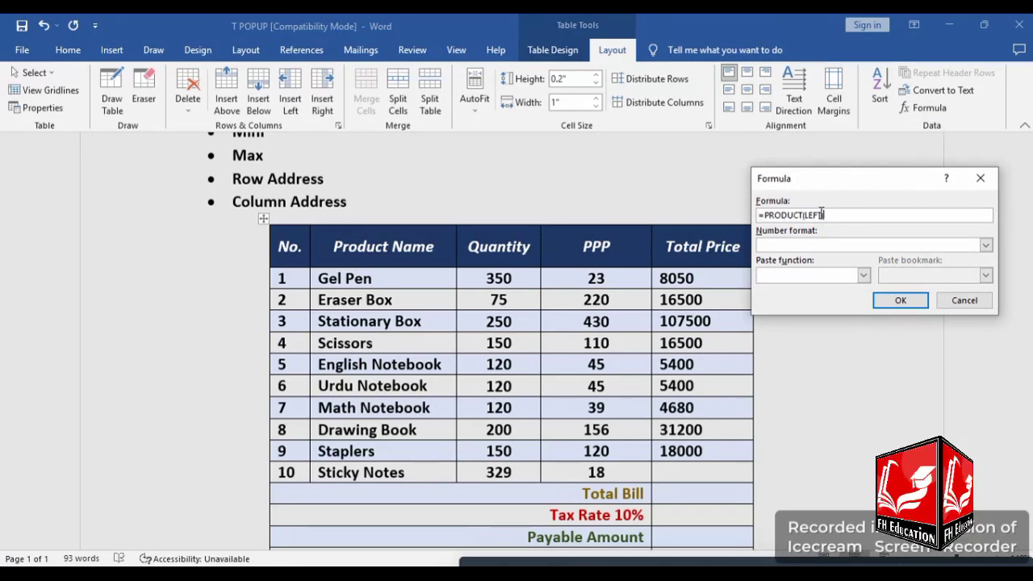
{"action": "left_click", "coordinate": [901, 300]}
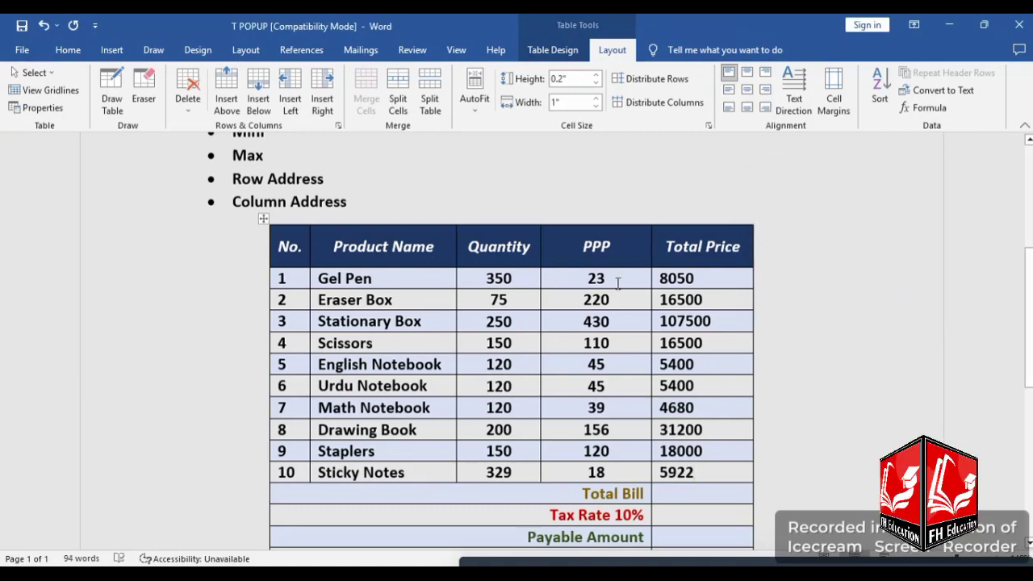
Centre the Total Price values of all ten product rows horizontally and vertically in their cells.
{"action": "scroll", "coordinate": [755, 301], "scroll_direction": "down", "scroll_amount": 1}
{"action": "left_click_drag", "start_coordinate": [658, 228], "coordinate": [731, 419]}
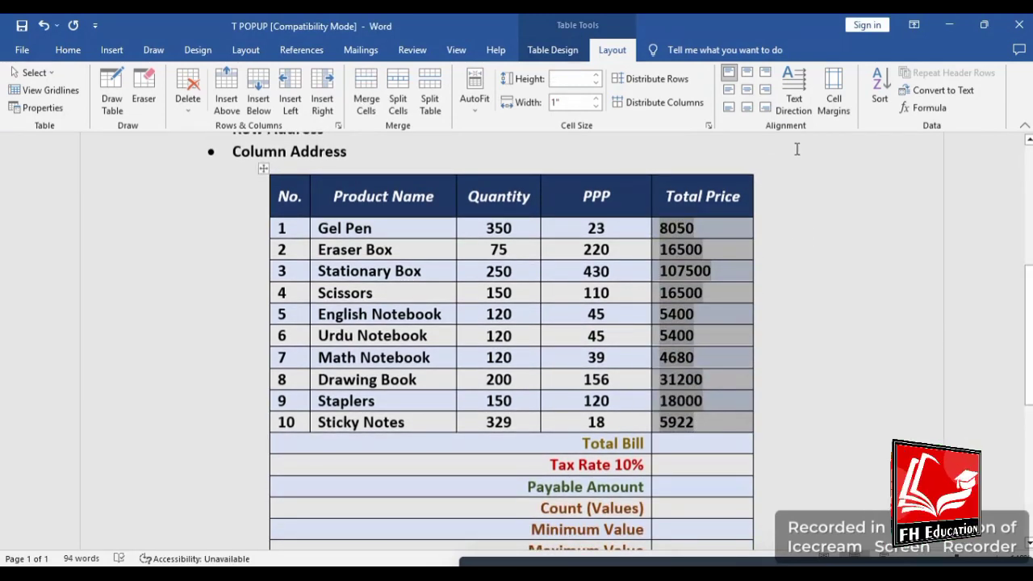
{"action": "left_click", "coordinate": [748, 90]}
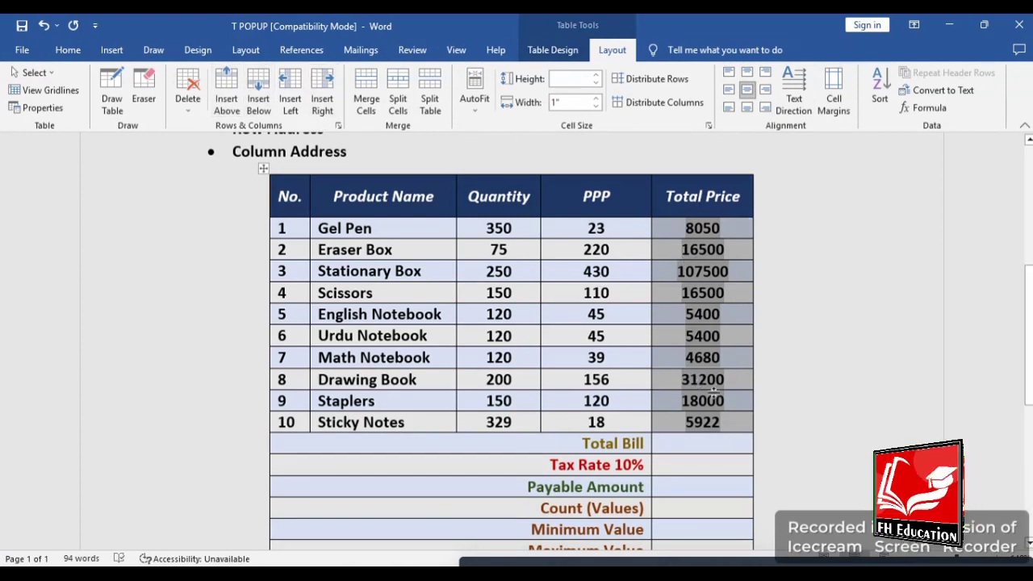
{"action": "key", "text": "Right"}
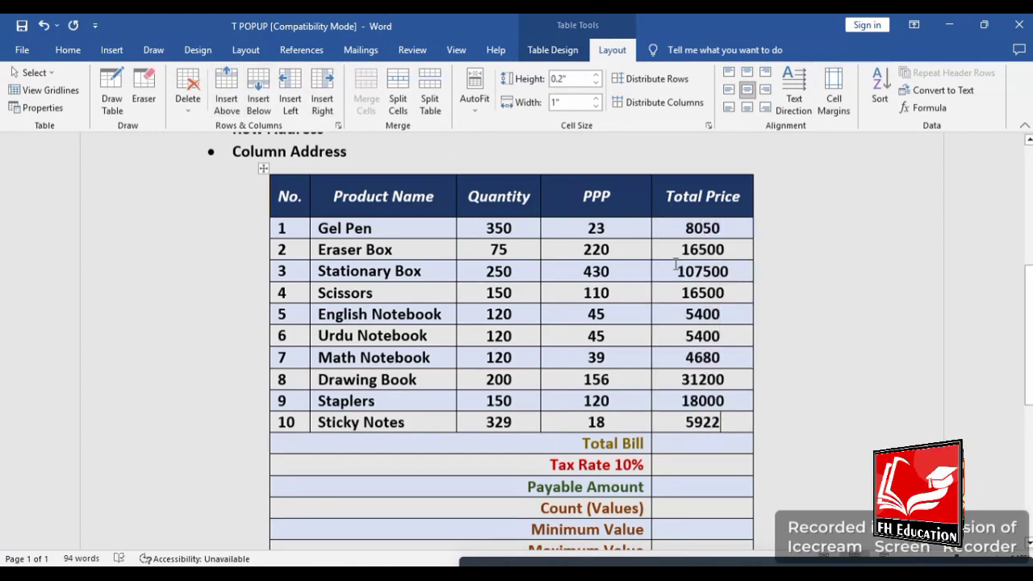
{"action": "left_click", "coordinate": [700, 443]}
Highlight the Product and SUM items of the bulleted formula list in yellow.
{"action": "scroll", "coordinate": [694, 295], "scroll_direction": "up", "scroll_amount": 5}
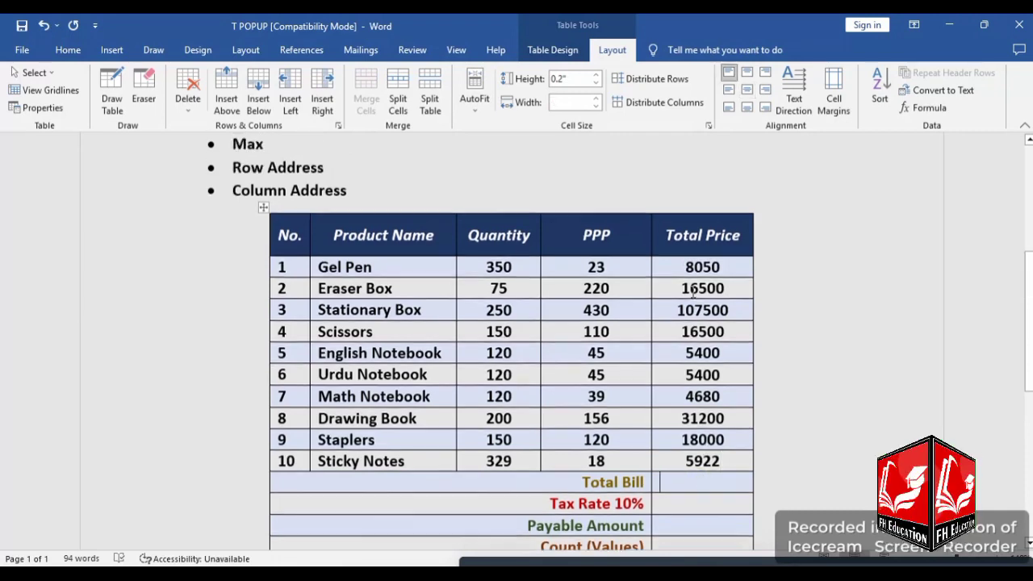
{"action": "left_click_drag", "start_coordinate": [297, 292], "coordinate": [233, 287]}
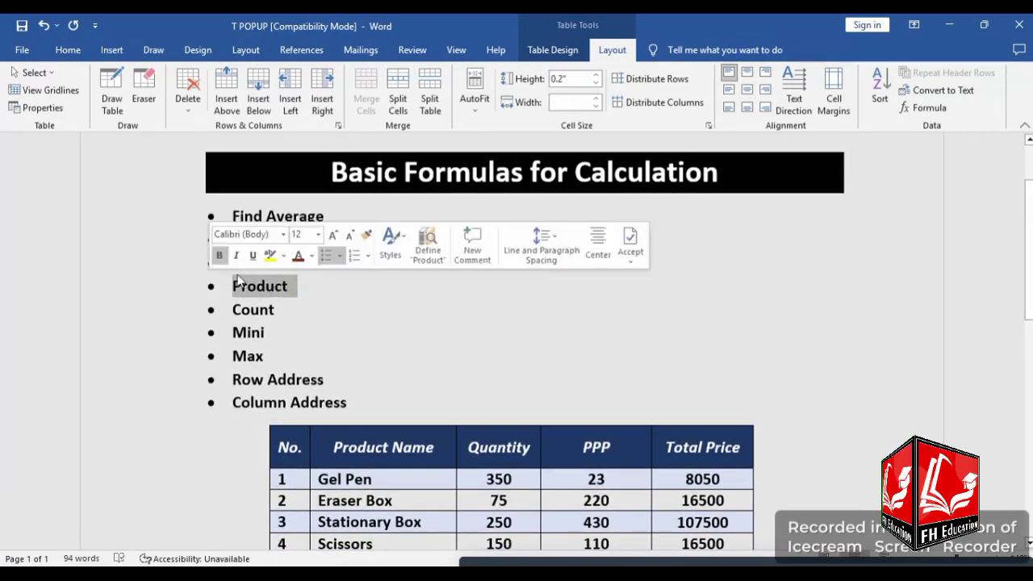
{"action": "left_click", "coordinate": [296, 102]}
{"action": "left_click", "coordinate": [307, 288]}
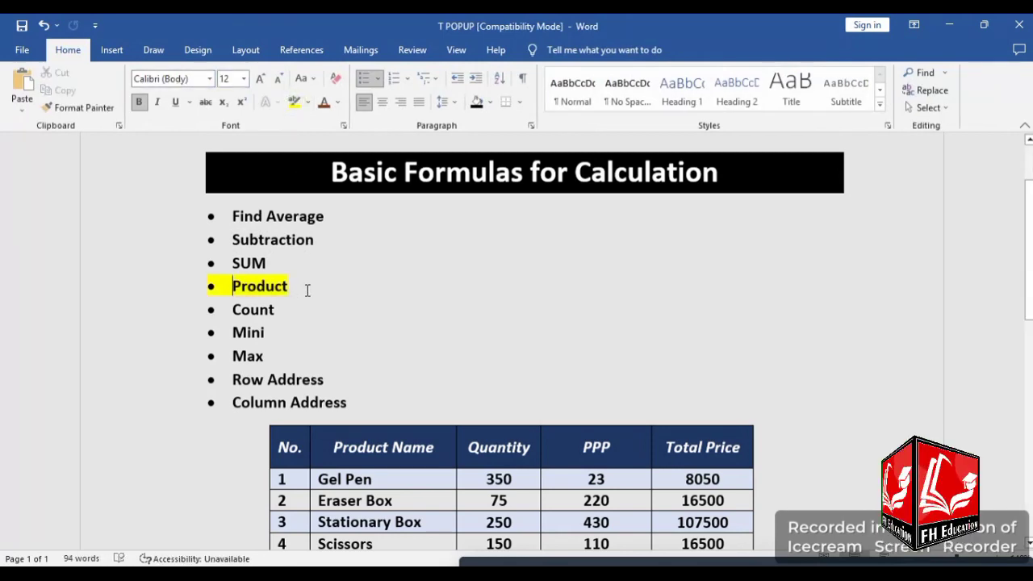
{"action": "left_click_drag", "start_coordinate": [271, 266], "coordinate": [223, 261]}
{"action": "left_click", "coordinate": [296, 102]}
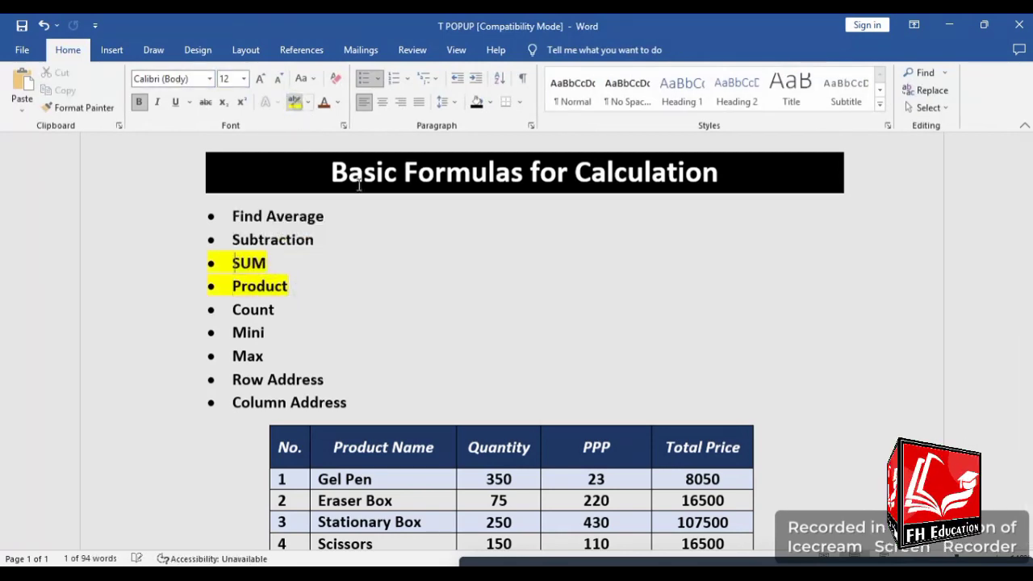
Calculate the Total Bill by inserting a field code with =SUM(E2:E11) in its value cell and confirming it as the cell's formula.
{"action": "scroll", "coordinate": [468, 269], "scroll_direction": "down", "scroll_amount": 3}
{"action": "scroll", "coordinate": [468, 269], "scroll_direction": "down", "scroll_amount": 6}
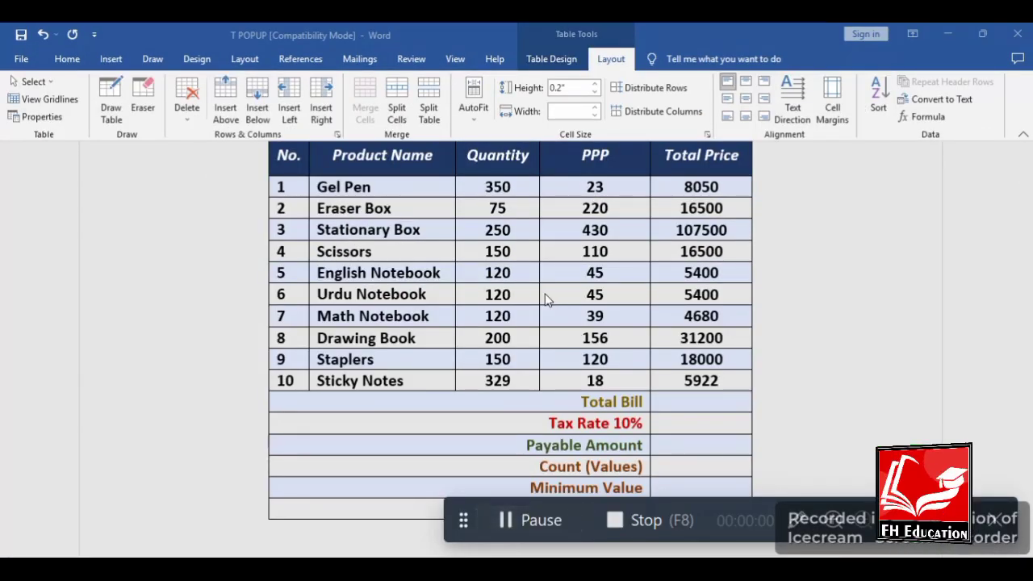
{"action": "scroll", "coordinate": [545, 295], "scroll_direction": "up", "scroll_amount": 3}
{"action": "scroll", "coordinate": [467, 292], "scroll_direction": "down", "scroll_amount": 5}
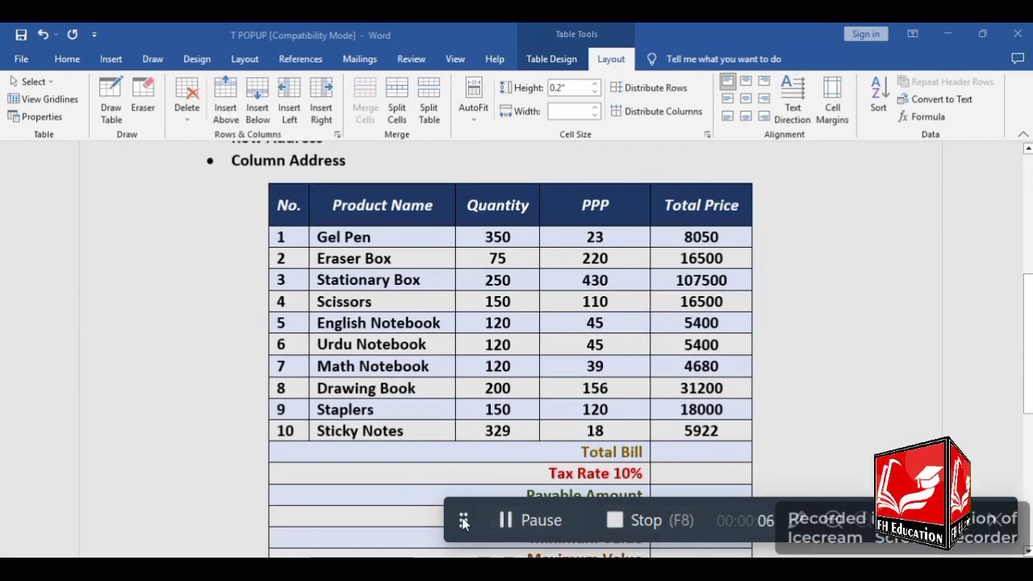
{"action": "left_click", "coordinate": [693, 455]}
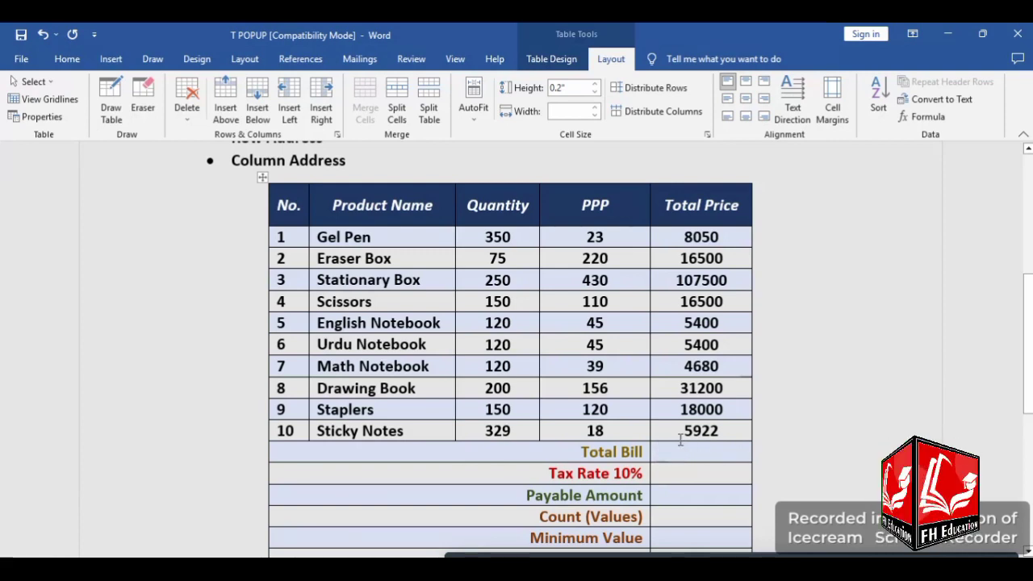
{"action": "key", "text": "ctrl+F9"}
{"action": "type", "text": "="}
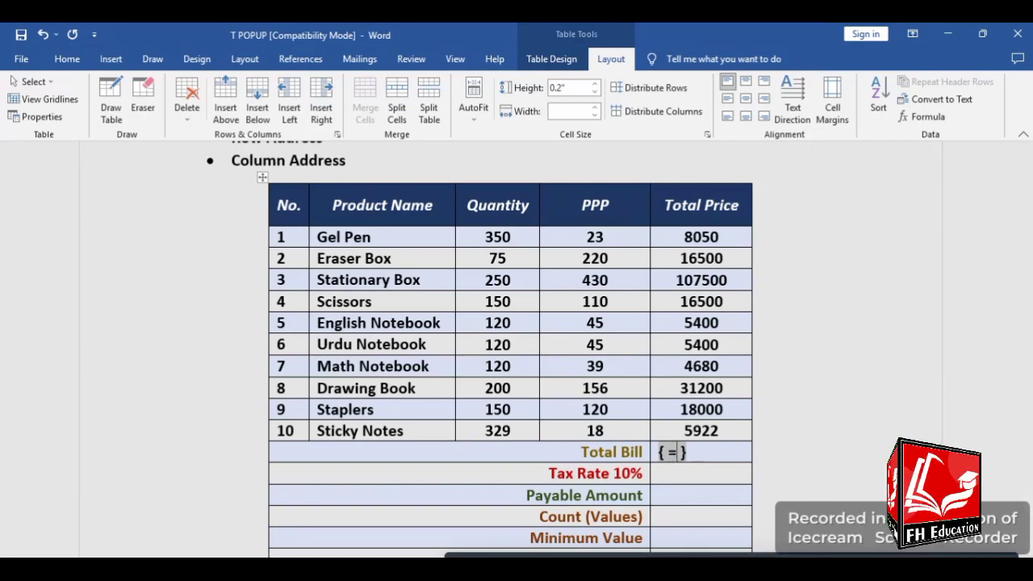
{"action": "type", "text": "SUM"}
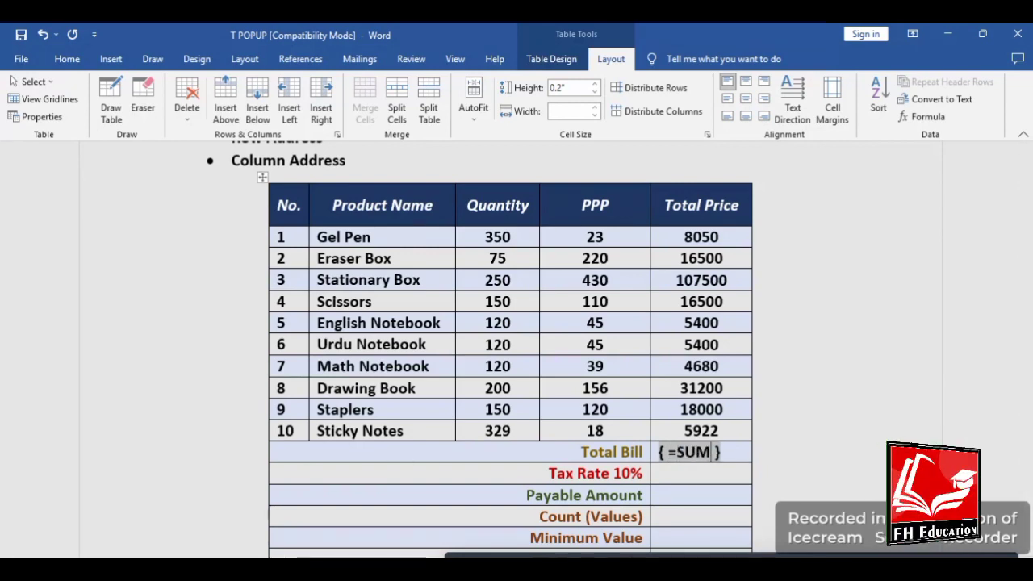
{"action": "type", "text": "("}
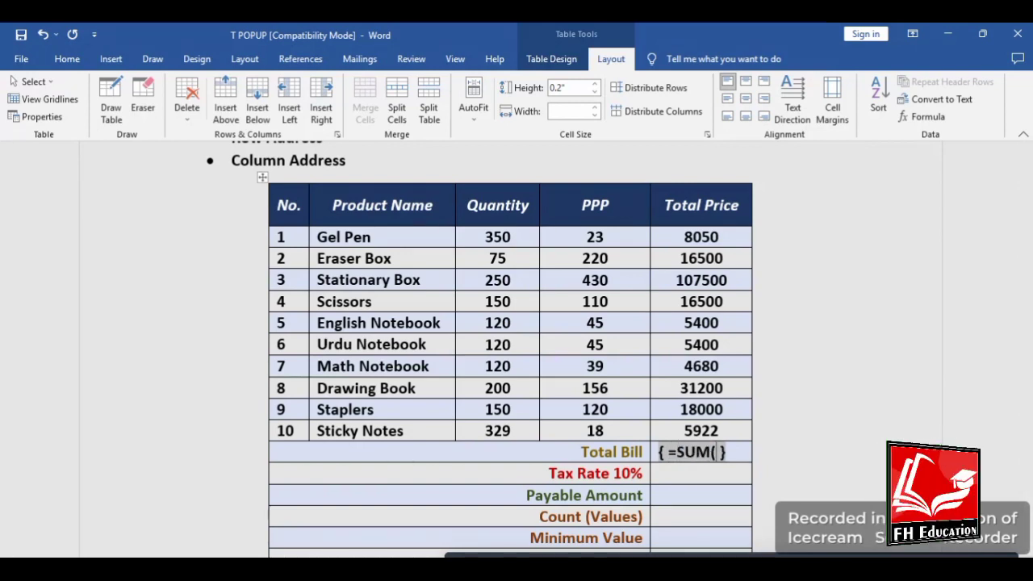
{"action": "type", "text": ")"}
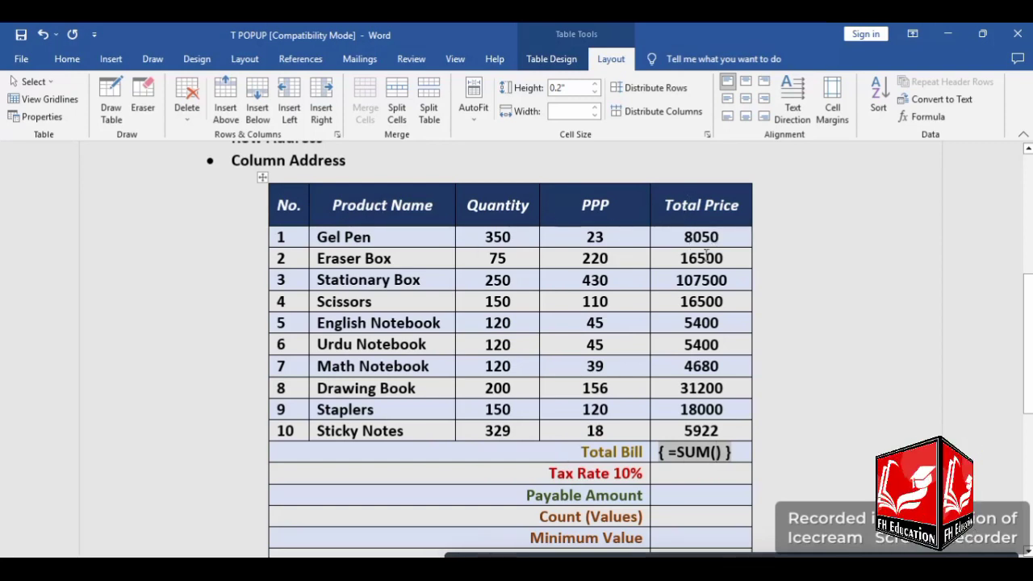
{"action": "type", "text": "E2"}
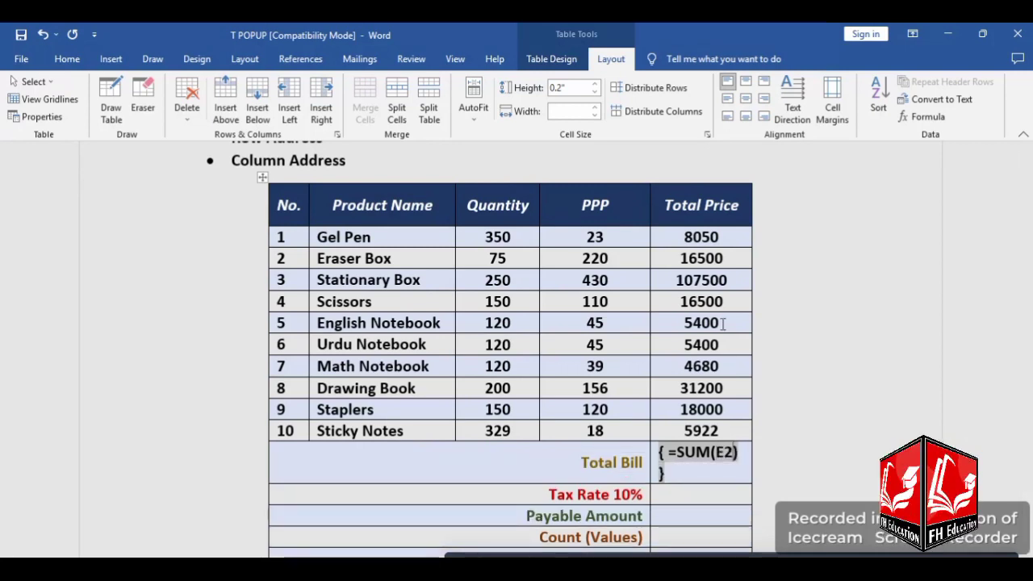
{"action": "type", "text": ":"}
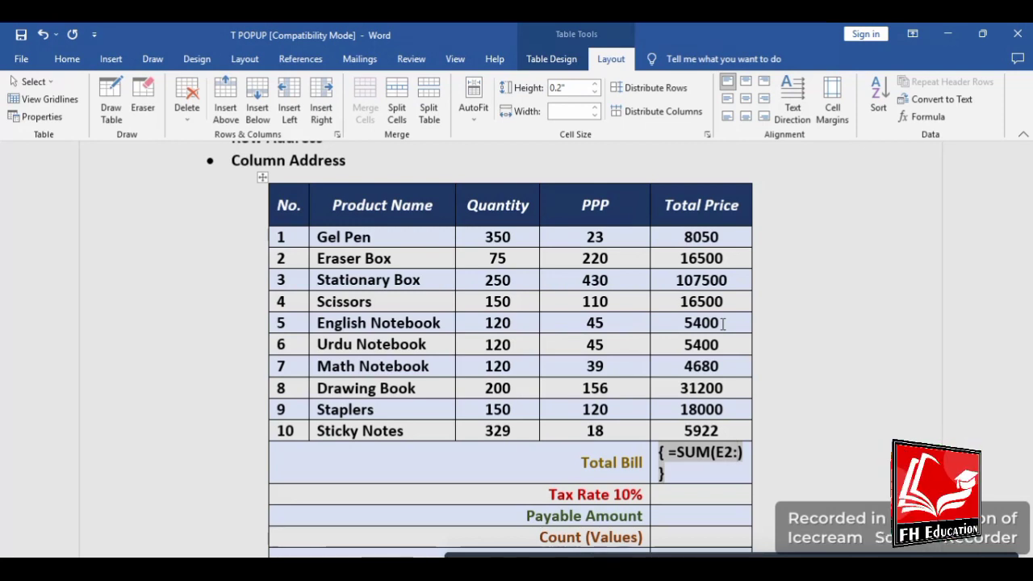
{"action": "type", "text": "E11"}
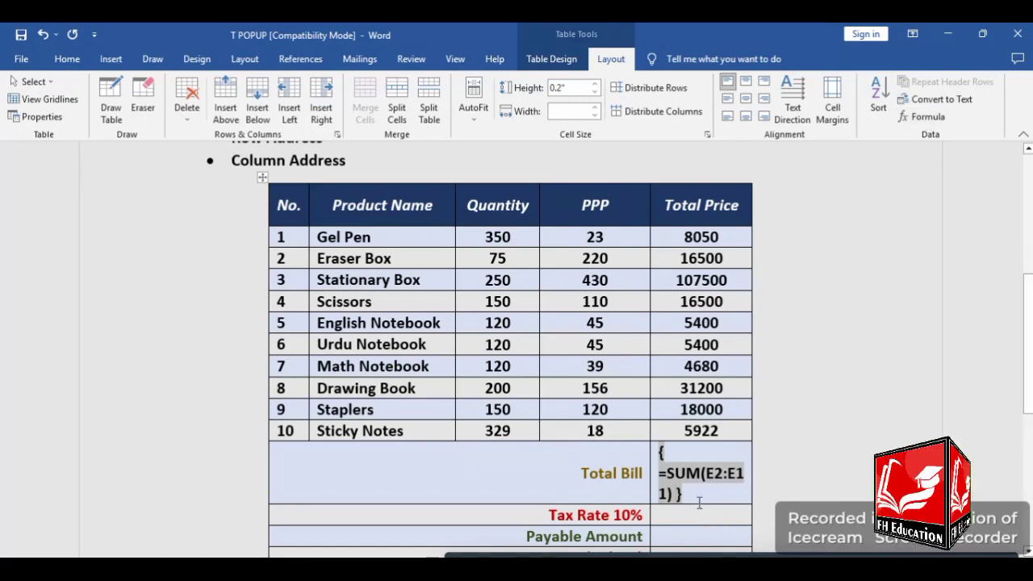
{"action": "left_click", "coordinate": [925, 117]}
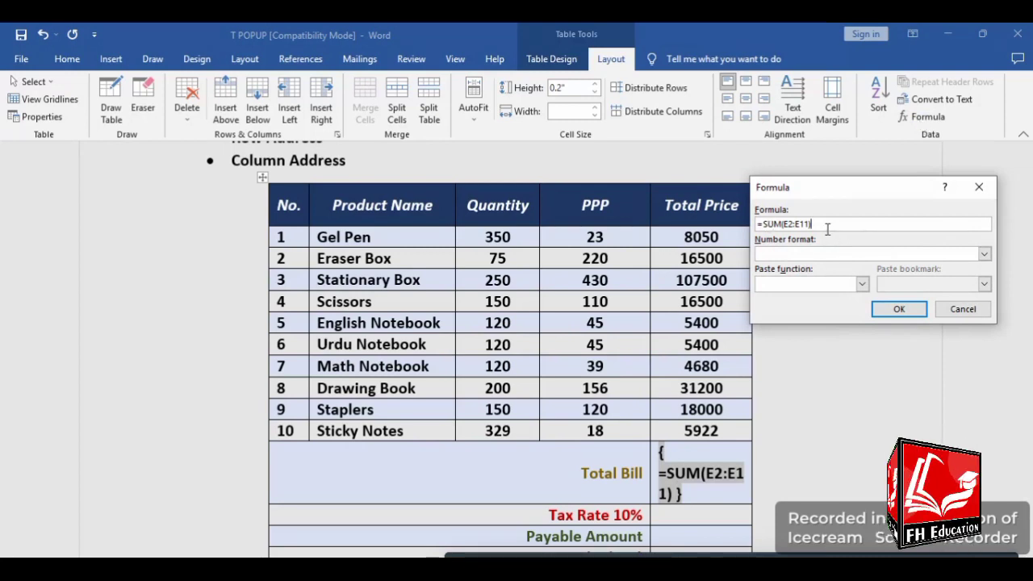
{"action": "left_click", "coordinate": [884, 311]}
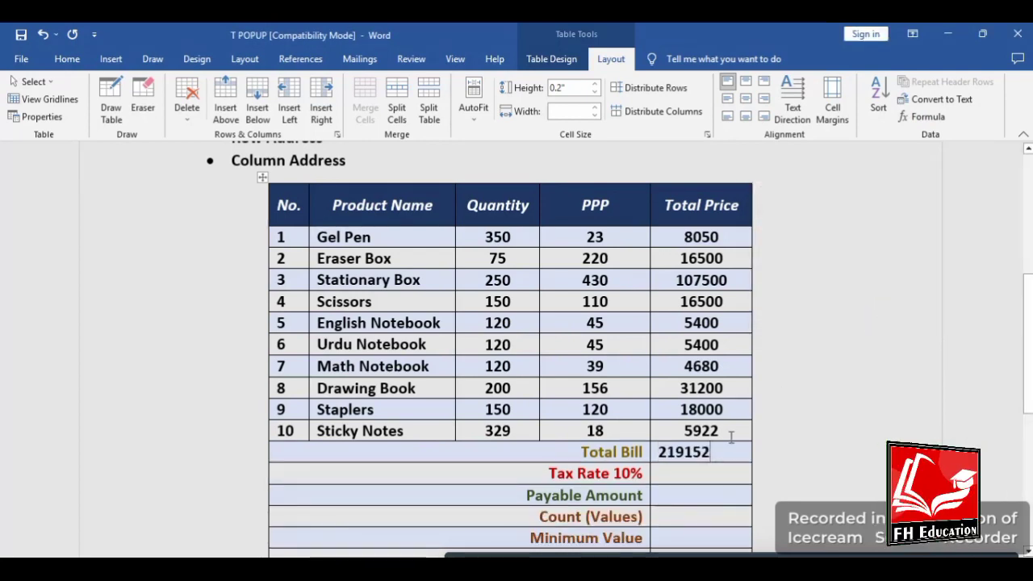
Delete the Total Bill result and recalculate it with the default formula =SUM(ABOVE).
{"action": "double_click", "coordinate": [664, 453]}
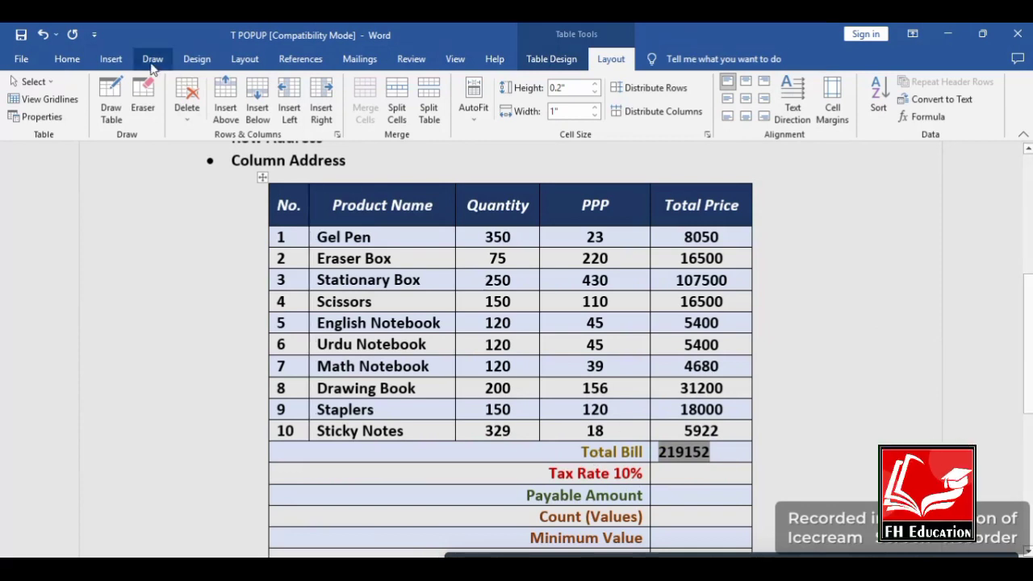
{"action": "right_click", "coordinate": [713, 459]}
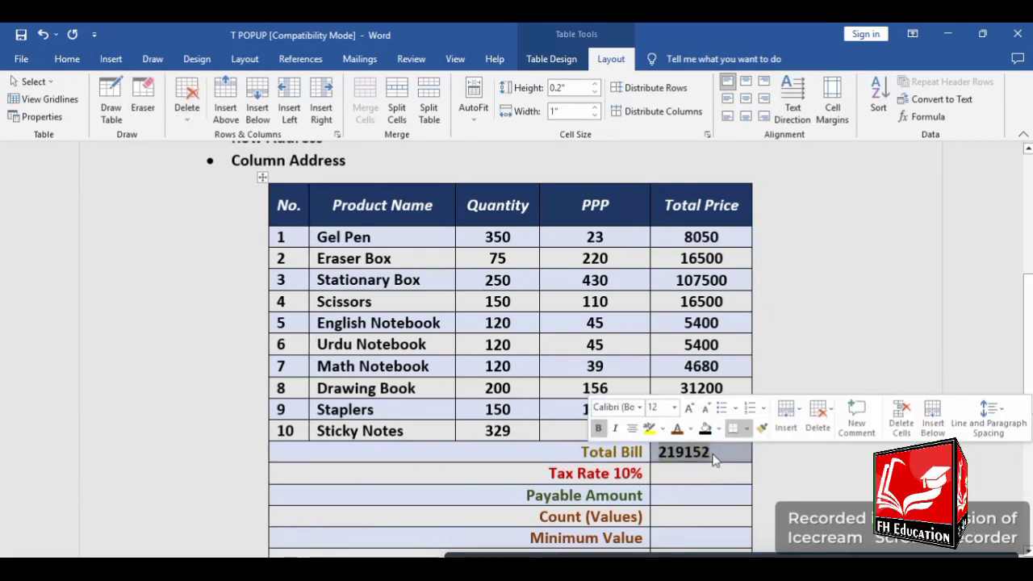
{"action": "key", "text": "Delete"}
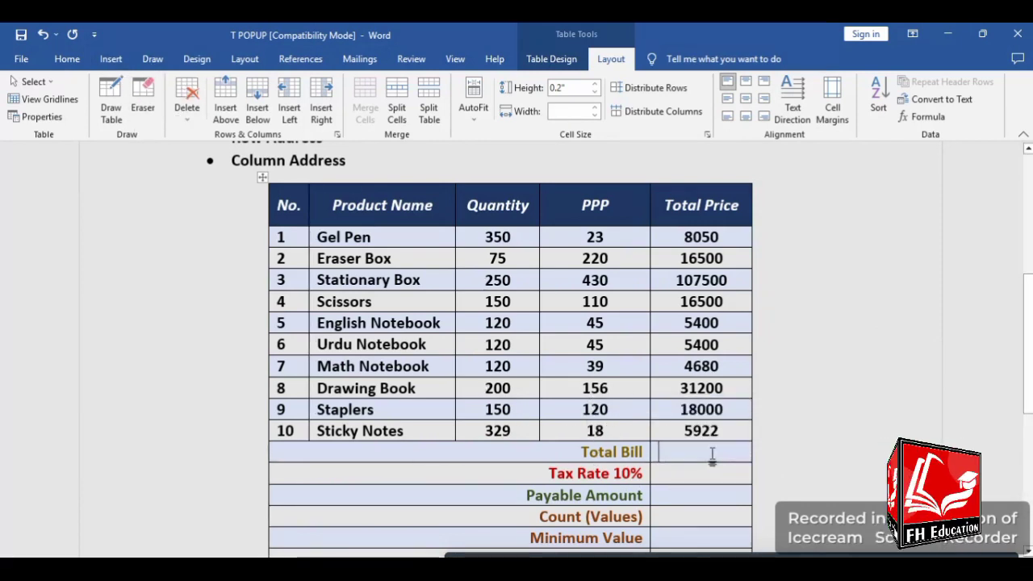
{"action": "left_click", "coordinate": [935, 116]}
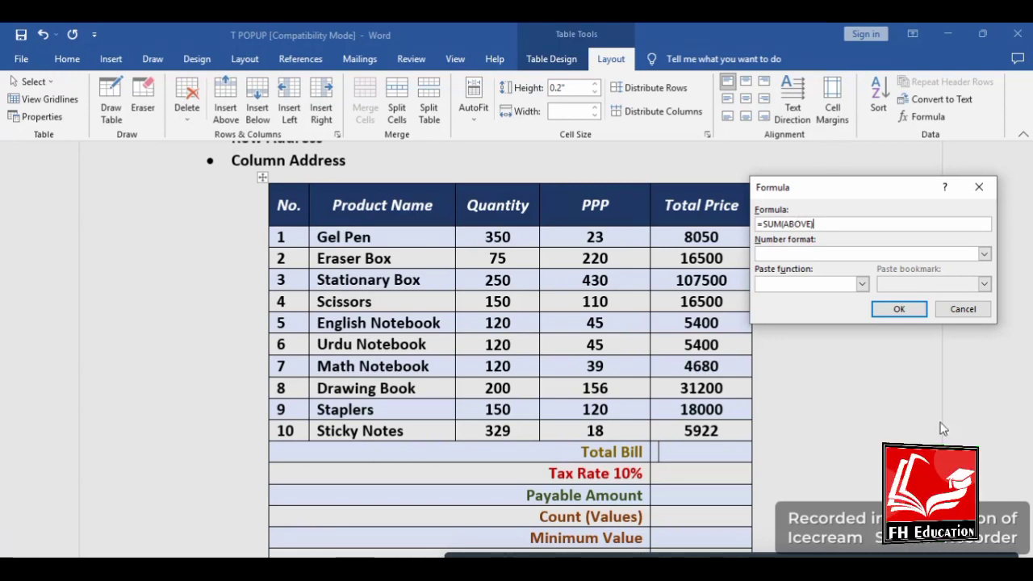
{"action": "left_click", "coordinate": [888, 309]}
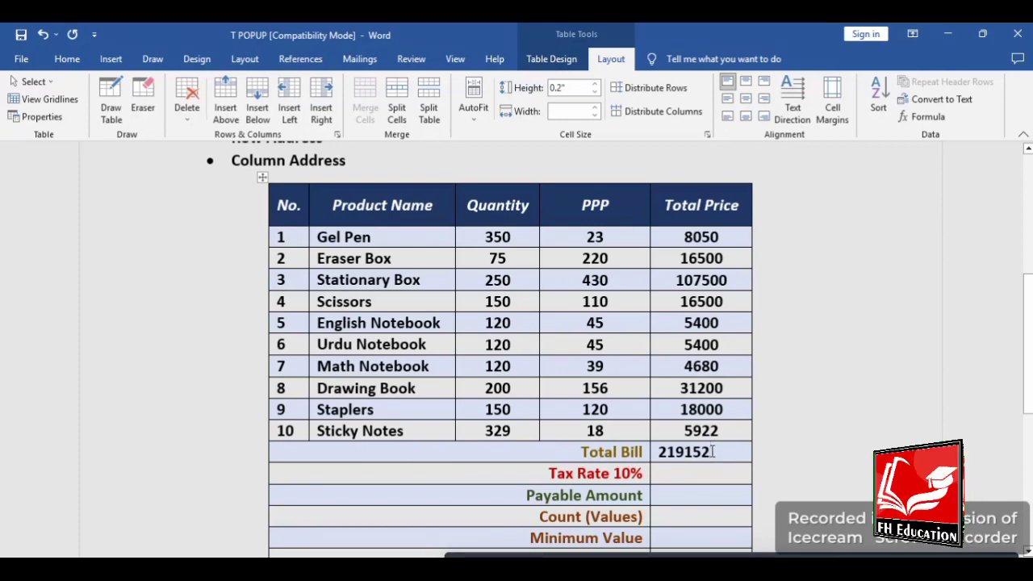
{"action": "left_click", "coordinate": [714, 477]}
{"action": "scroll", "coordinate": [669, 373], "scroll_direction": "up", "scroll_amount": 5}
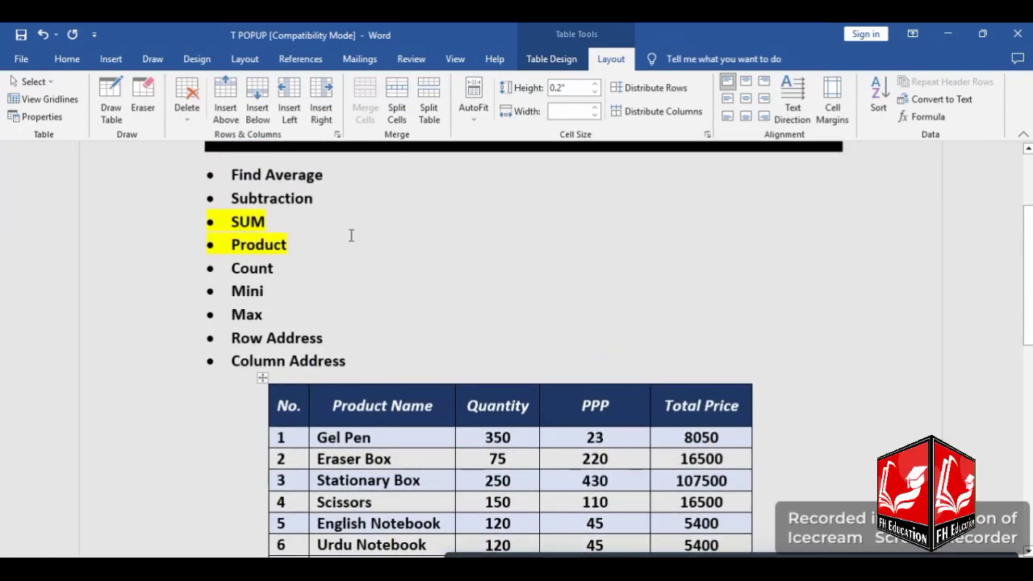
{"action": "scroll", "coordinate": [350, 233], "scroll_direction": "down", "scroll_amount": 6}
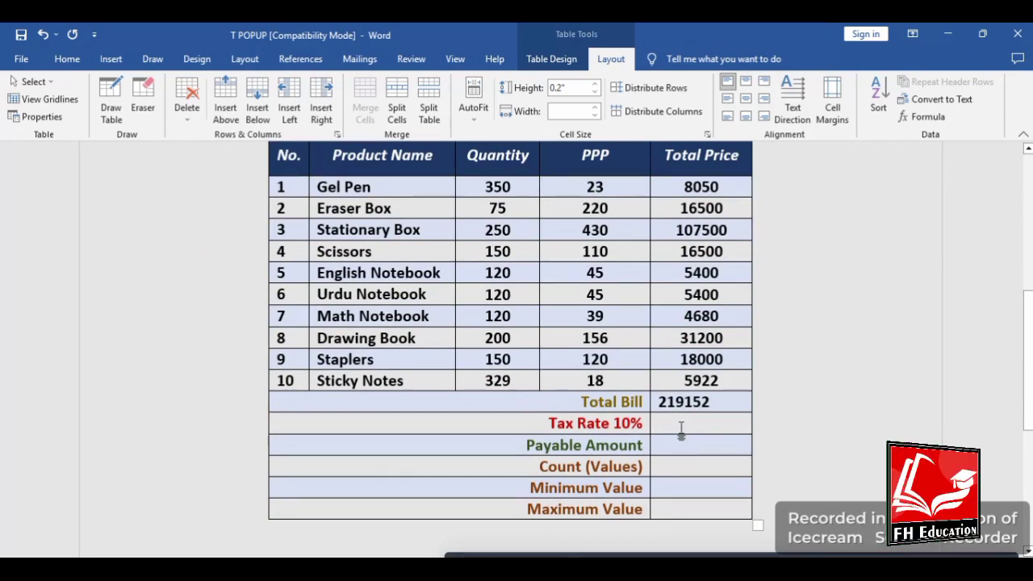
{"action": "left_click", "coordinate": [920, 118]}
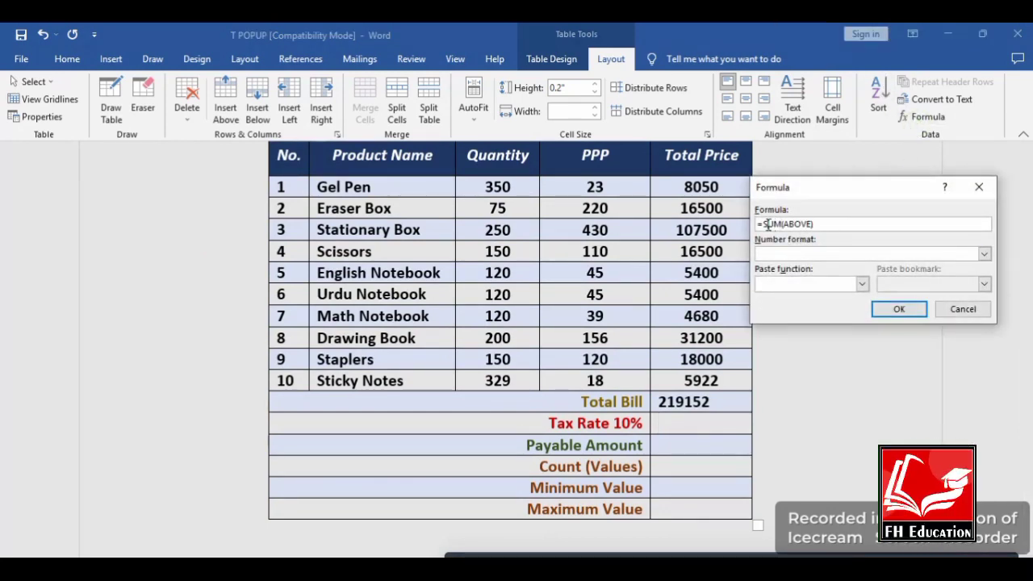
{"action": "left_click_drag", "start_coordinate": [769, 225], "coordinate": [829, 226]}
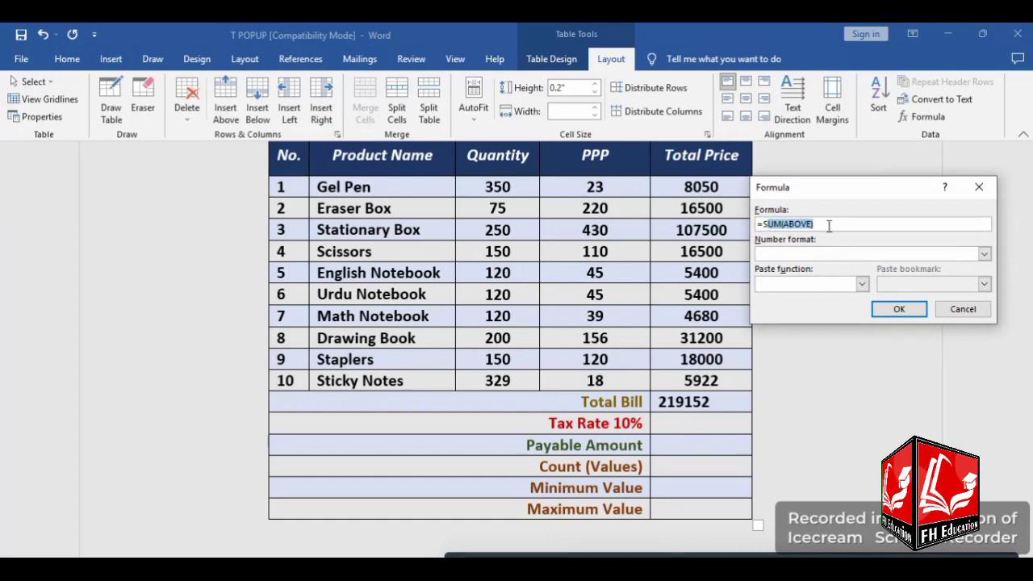
{"action": "left_click", "coordinate": [965, 309]}
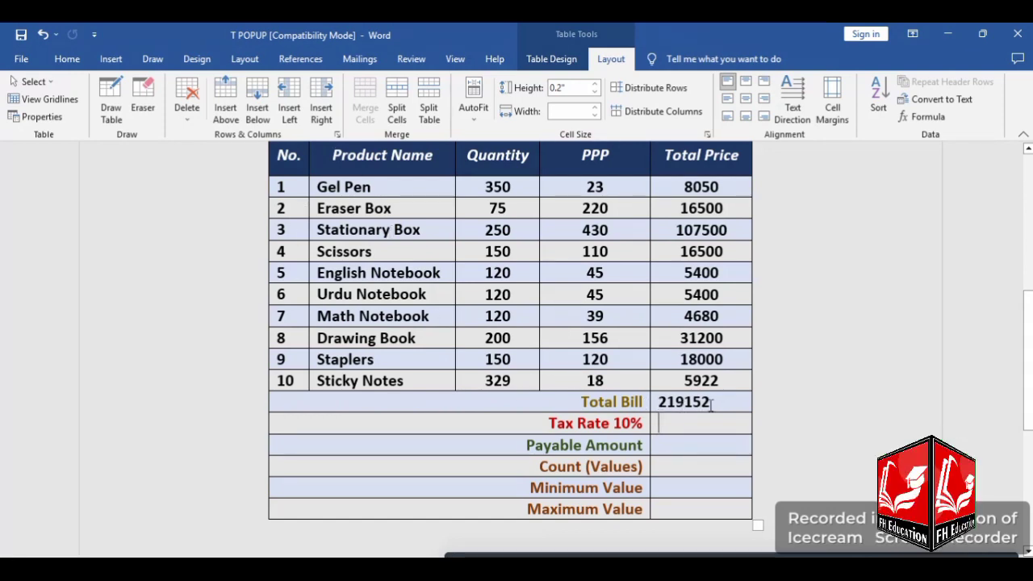
Calculate the 10% tax in the Tax Rate value cell with the formula =B12*(10/100).
{"action": "left_click", "coordinate": [908, 117]}
{"action": "left_click_drag", "start_coordinate": [830, 223], "coordinate": [759, 231]}
{"action": "type", "text": "="}
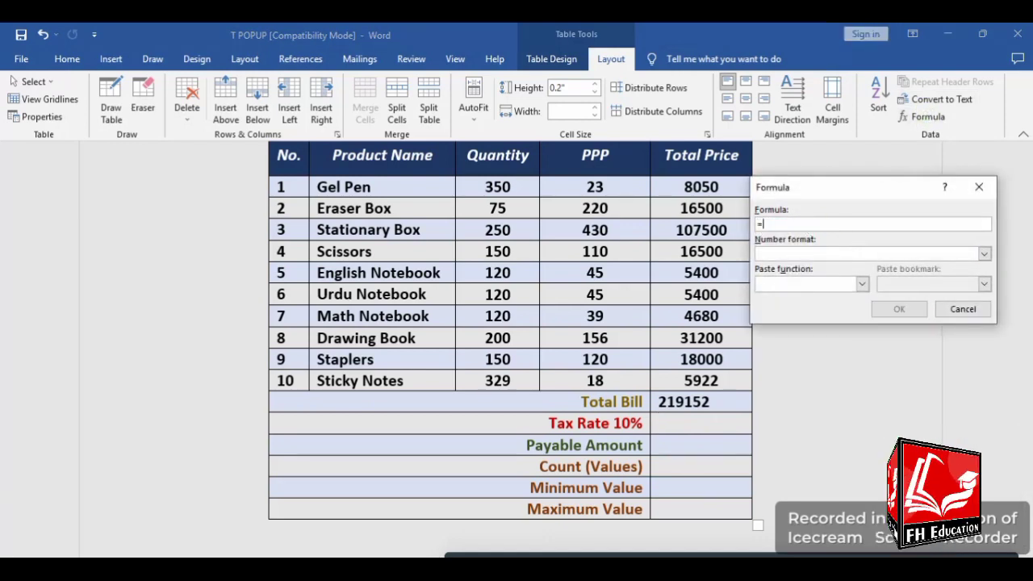
{"action": "type", "text": "B"}
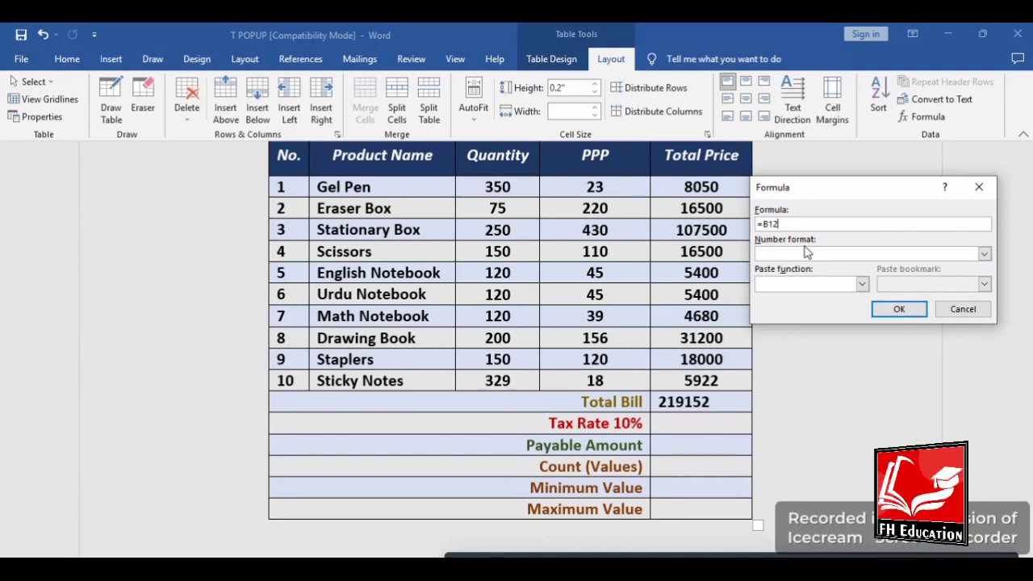
{"action": "type", "text": "12*"}
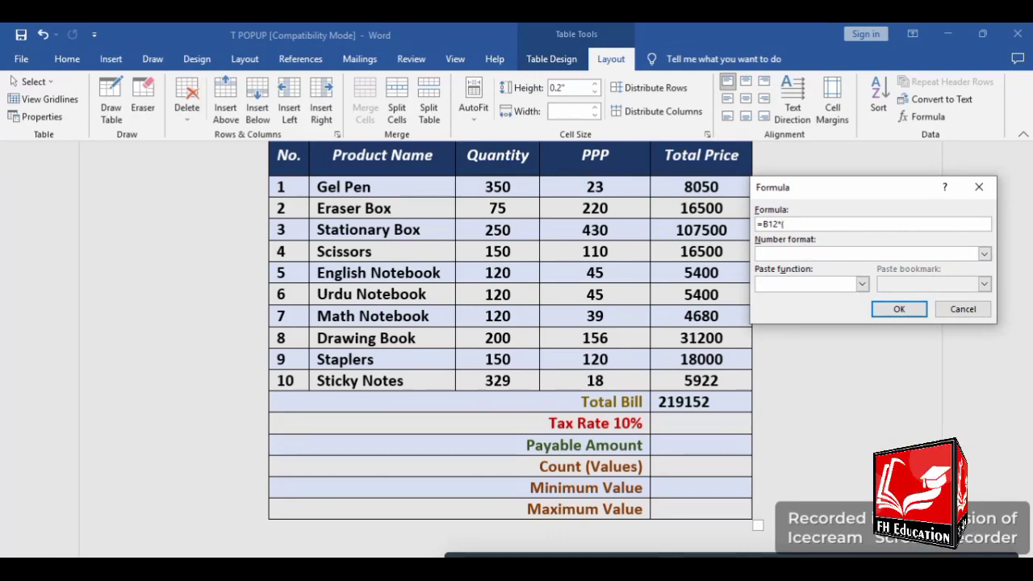
{"action": "type", "text": "(10"}
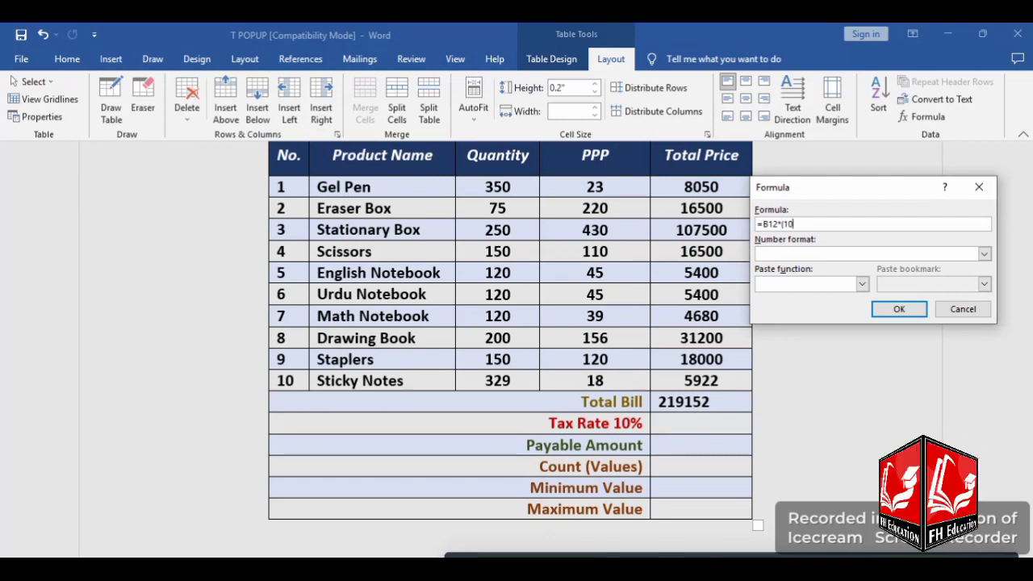
{"action": "type", "text": "/100"}
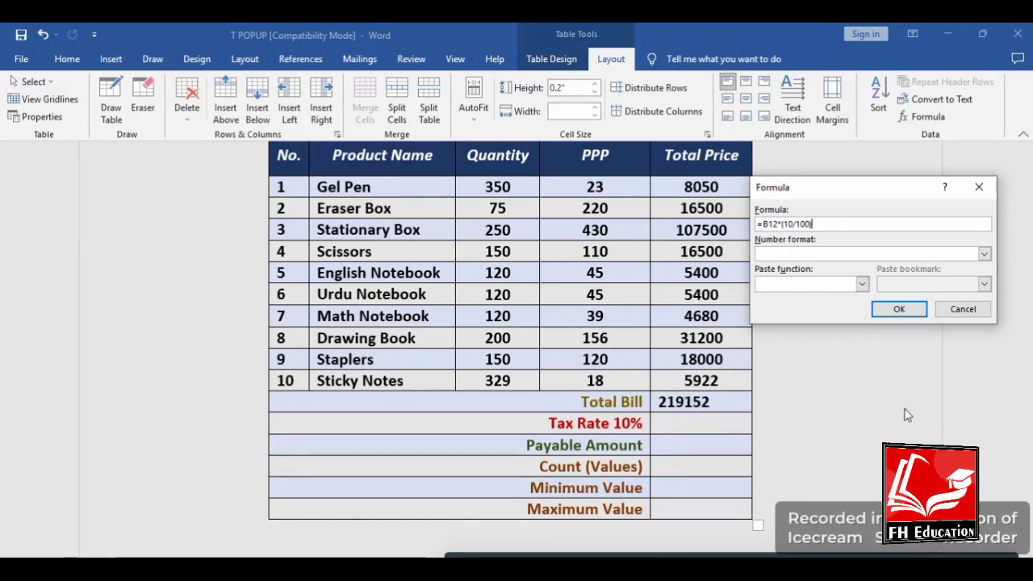
{"action": "left_click", "coordinate": [899, 309]}
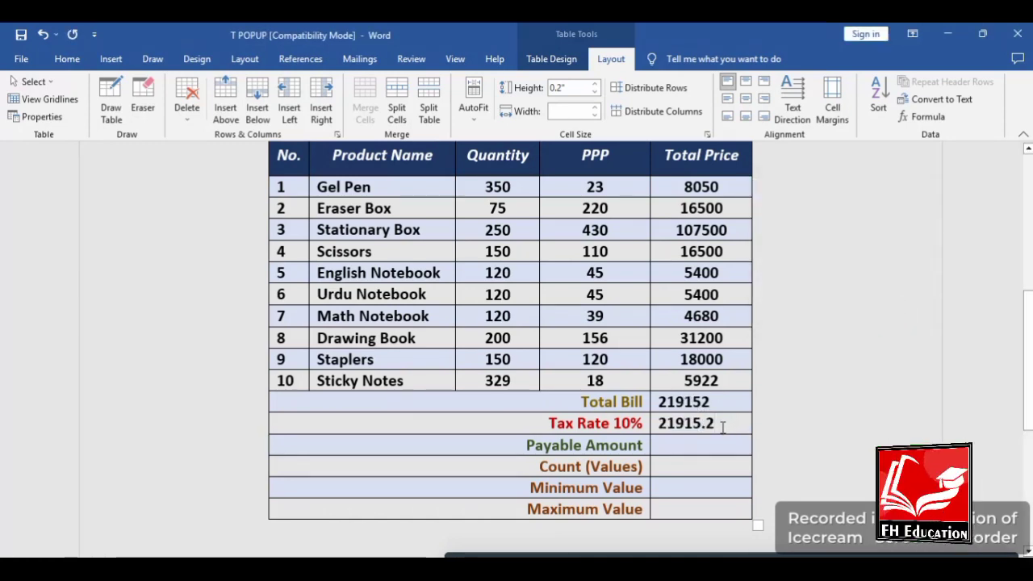
Highlight the Subtraction item of the bulleted formula list in yellow.
{"action": "left_click", "coordinate": [684, 445]}
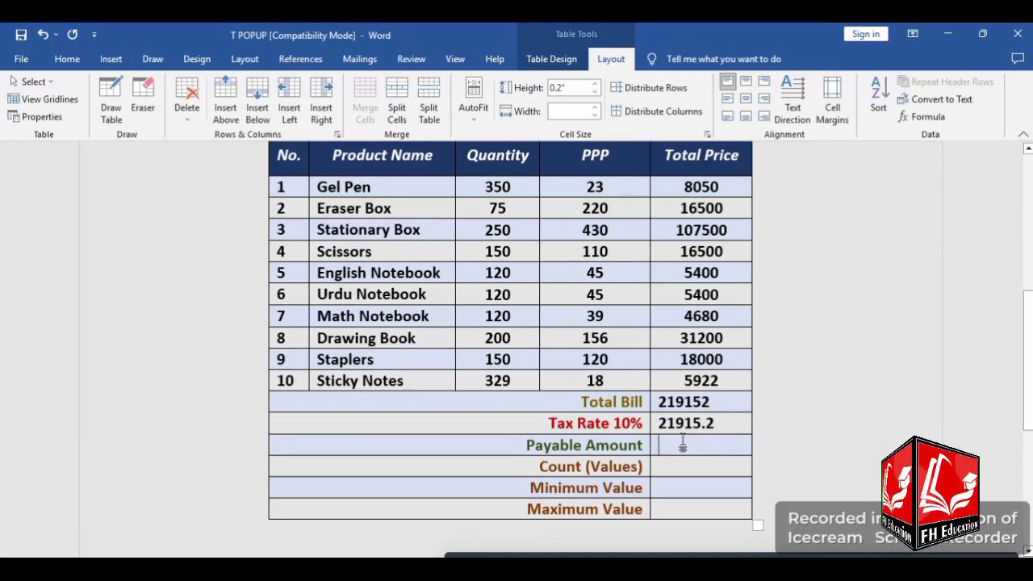
{"action": "scroll", "coordinate": [683, 442], "scroll_direction": "up", "scroll_amount": 8}
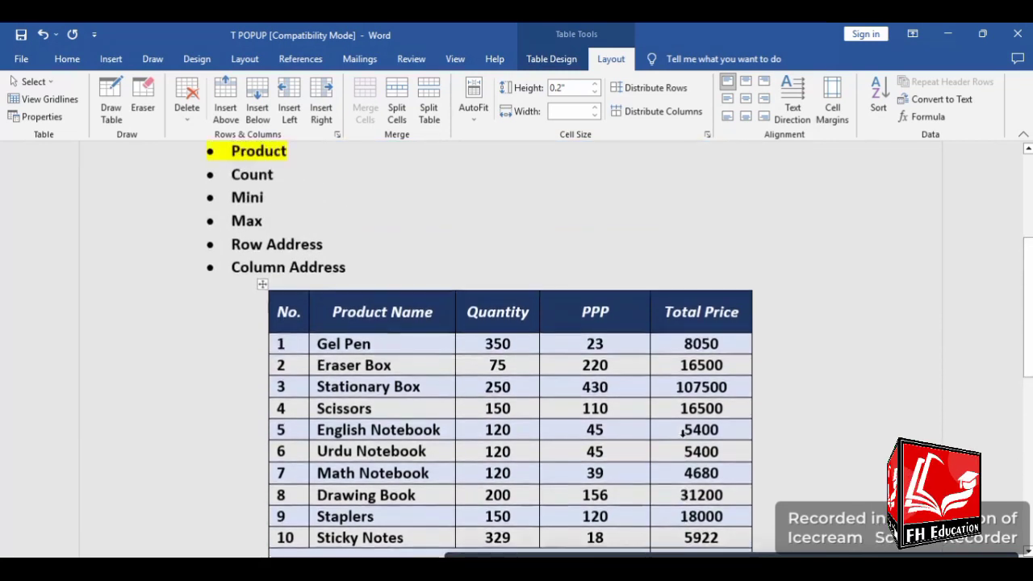
{"action": "triple_click", "coordinate": [324, 303]}
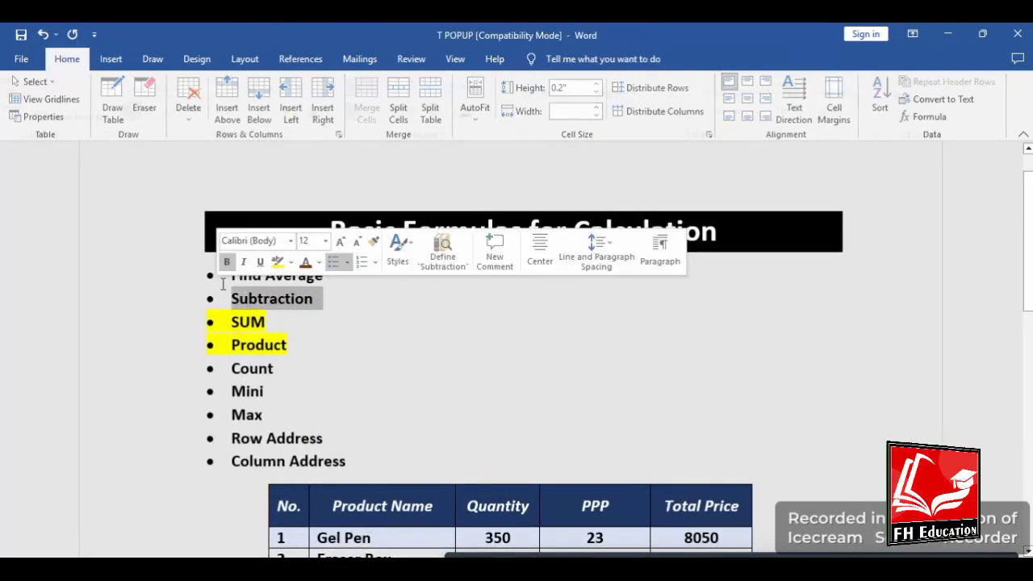
{"action": "left_click", "coordinate": [293, 112]}
{"action": "scroll", "coordinate": [743, 368], "scroll_direction": "down", "scroll_amount": 8}
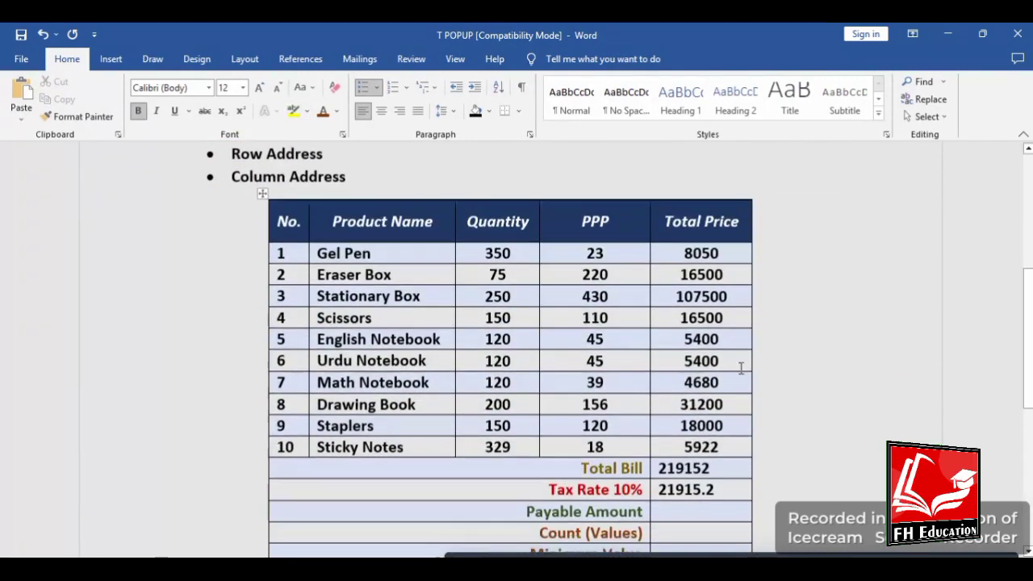
Calculate the Payable Amount in its value cell with the formula =B12-B13.
{"action": "left_click", "coordinate": [699, 348]}
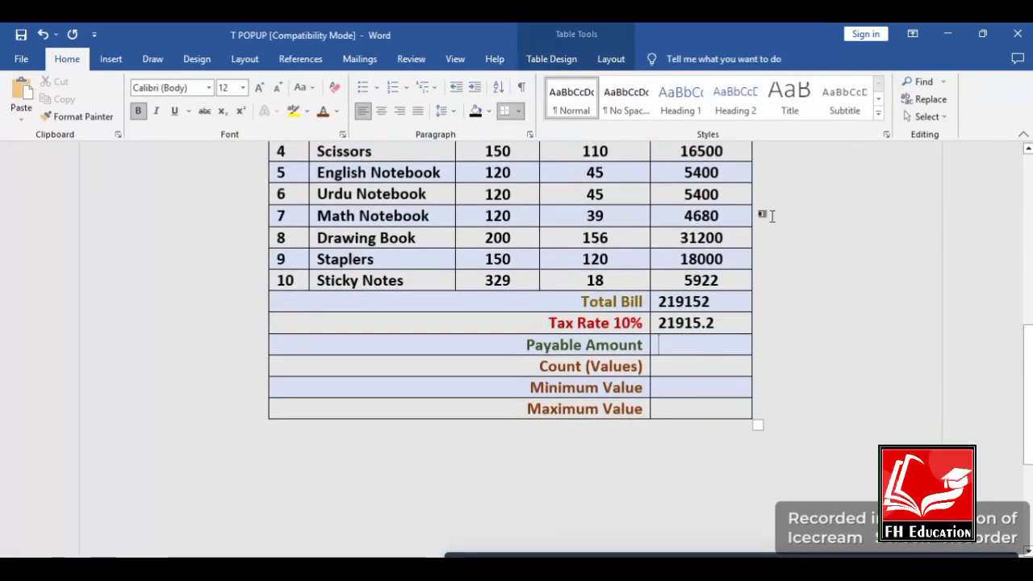
{"action": "scroll", "coordinate": [822, 196], "scroll_direction": "up", "scroll_amount": 3}
{"action": "scroll", "coordinate": [630, 339], "scroll_direction": "down", "scroll_amount": 2}
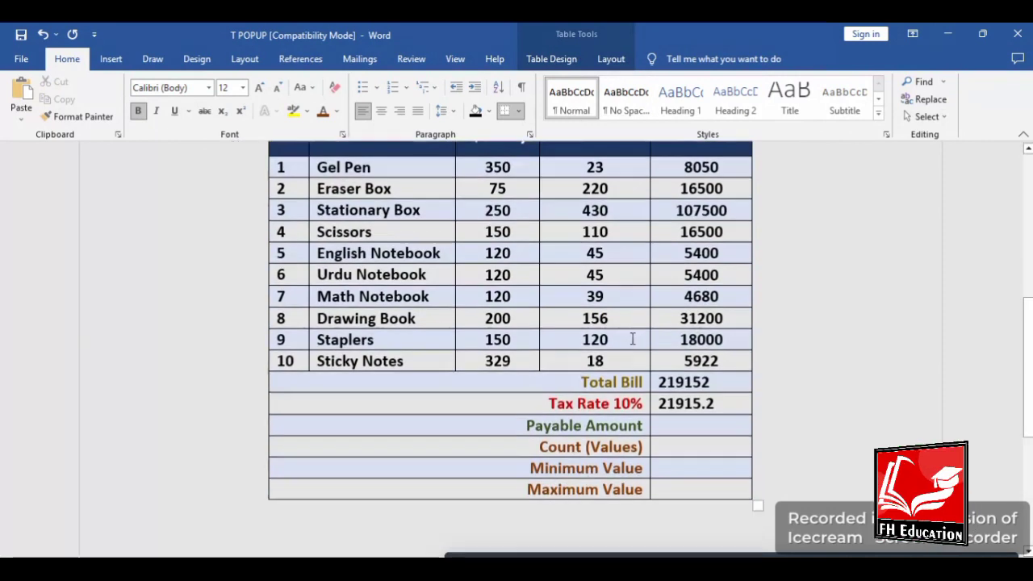
{"action": "left_click", "coordinate": [611, 59]}
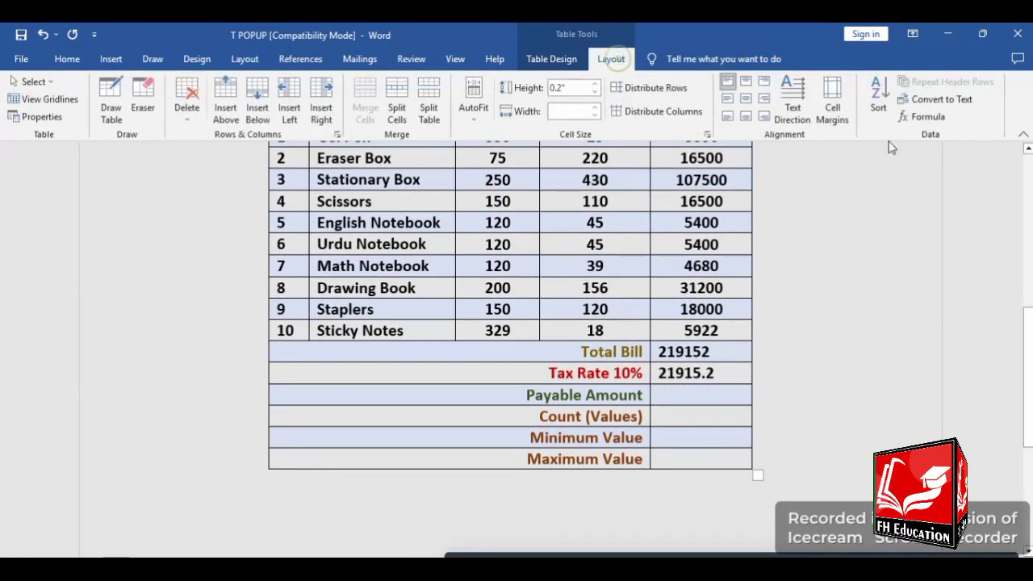
{"action": "left_click", "coordinate": [924, 116]}
{"action": "left_click_drag", "start_coordinate": [816, 223], "coordinate": [766, 230]}
{"action": "key", "text": "BackSpace"}
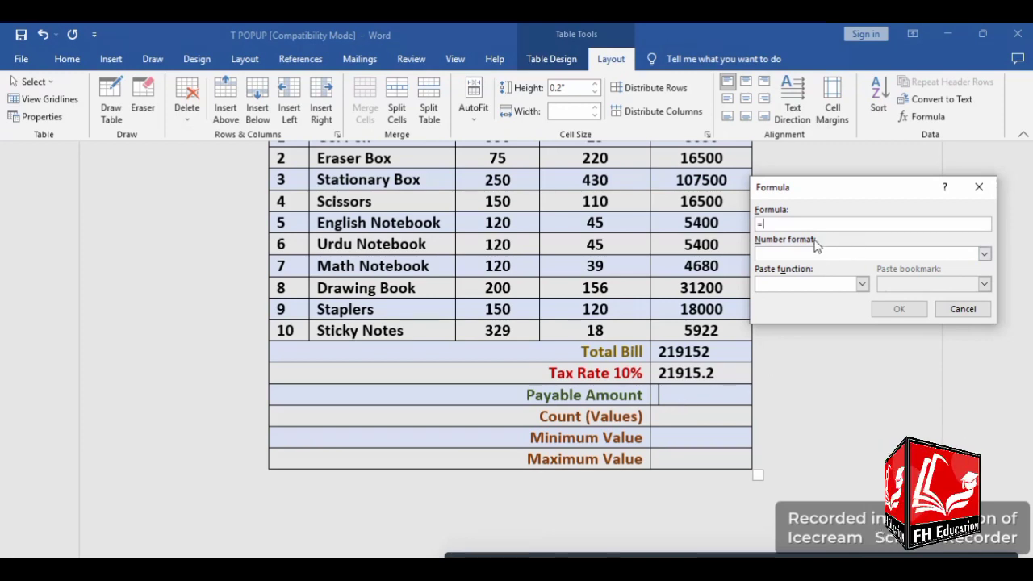
{"action": "type", "text": "B12-"}
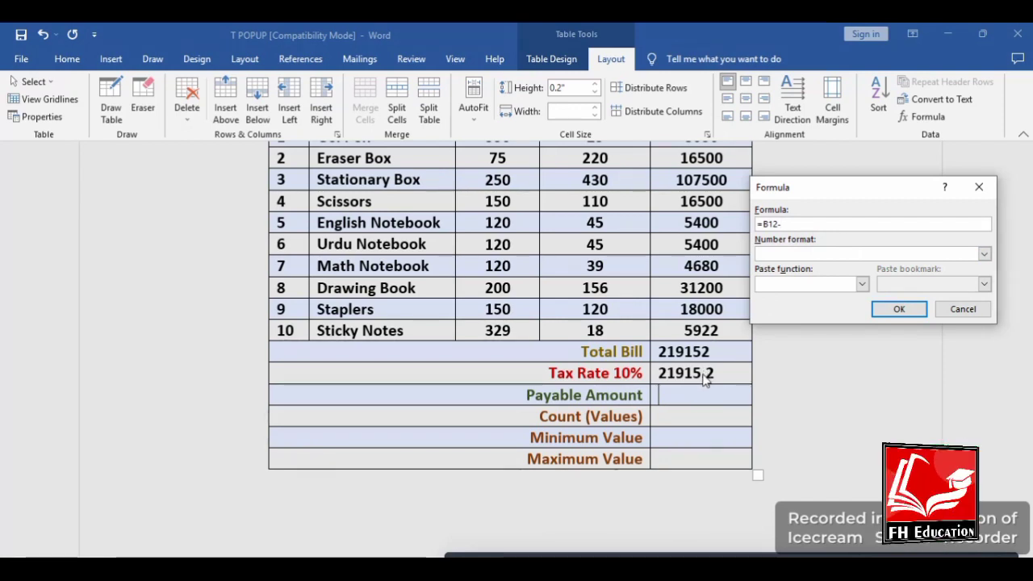
{"action": "type", "text": "B13"}
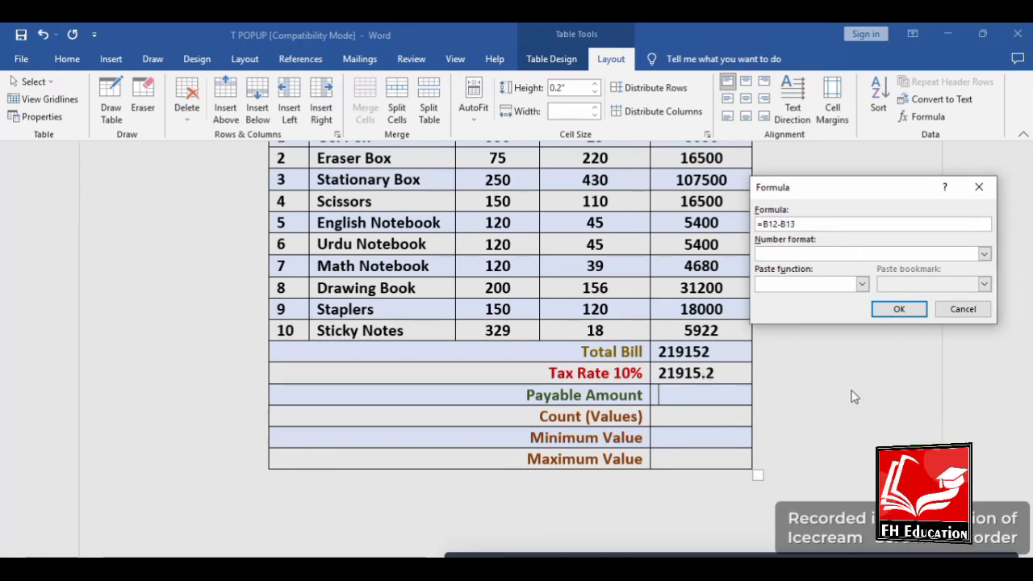
{"action": "left_click", "coordinate": [899, 309]}
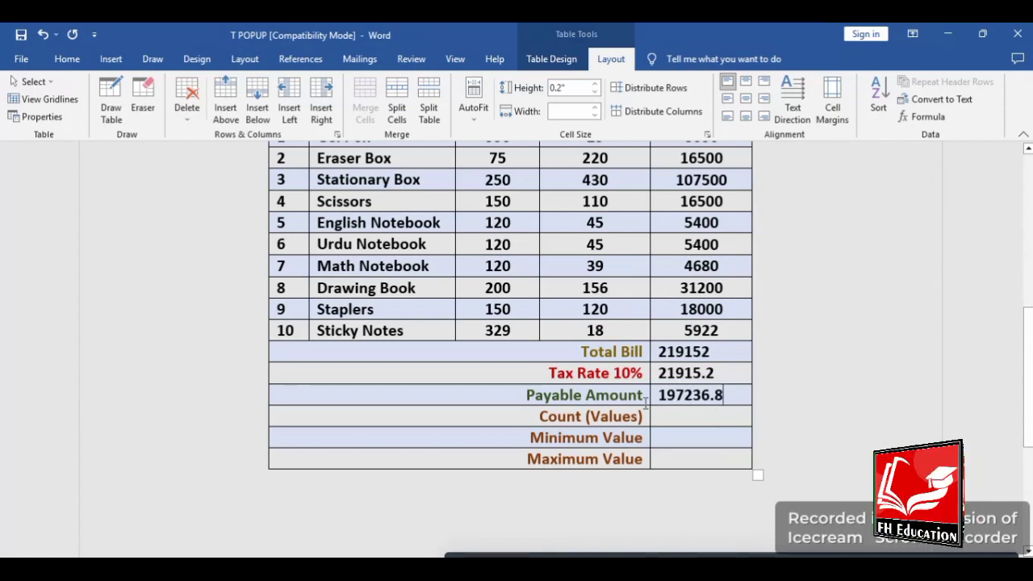
Format the Payable Amount result in dark green, italic and underlined.
{"action": "left_click", "coordinate": [724, 395]}
{"action": "left_click_drag", "start_coordinate": [724, 396], "coordinate": [658, 396]}
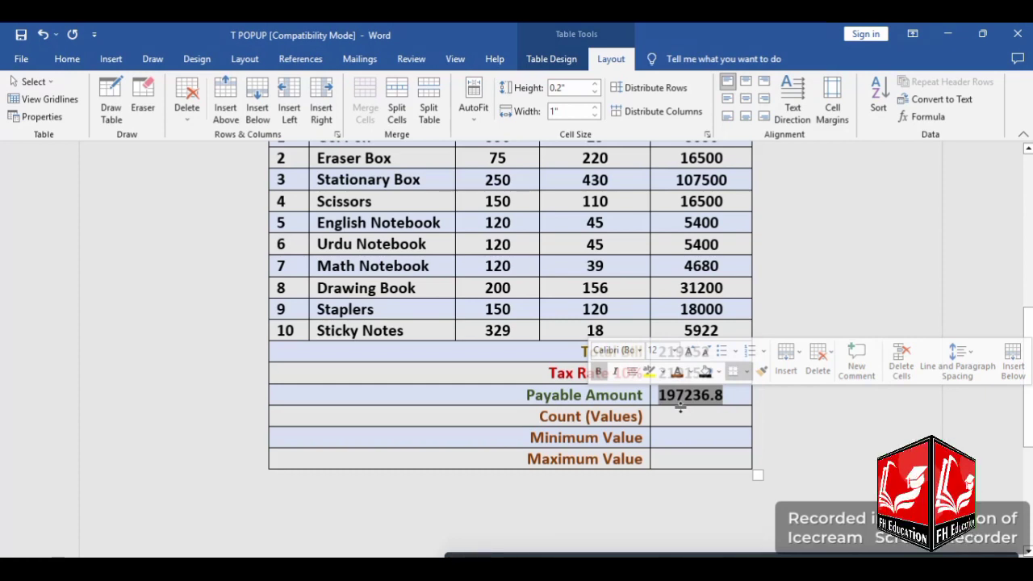
{"action": "left_click", "coordinate": [69, 63]}
{"action": "left_click", "coordinate": [337, 112]}
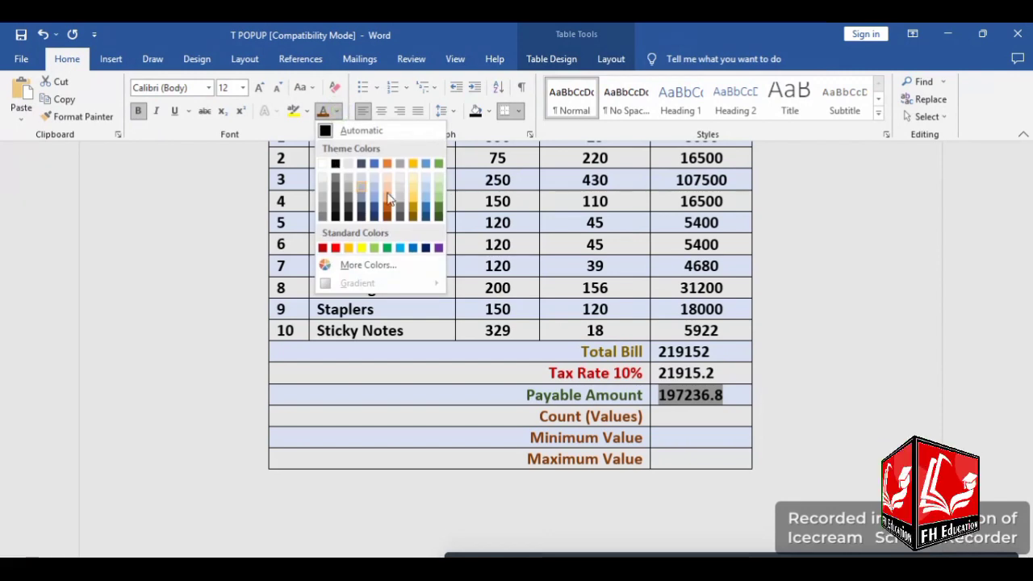
{"action": "left_click", "coordinate": [438, 202]}
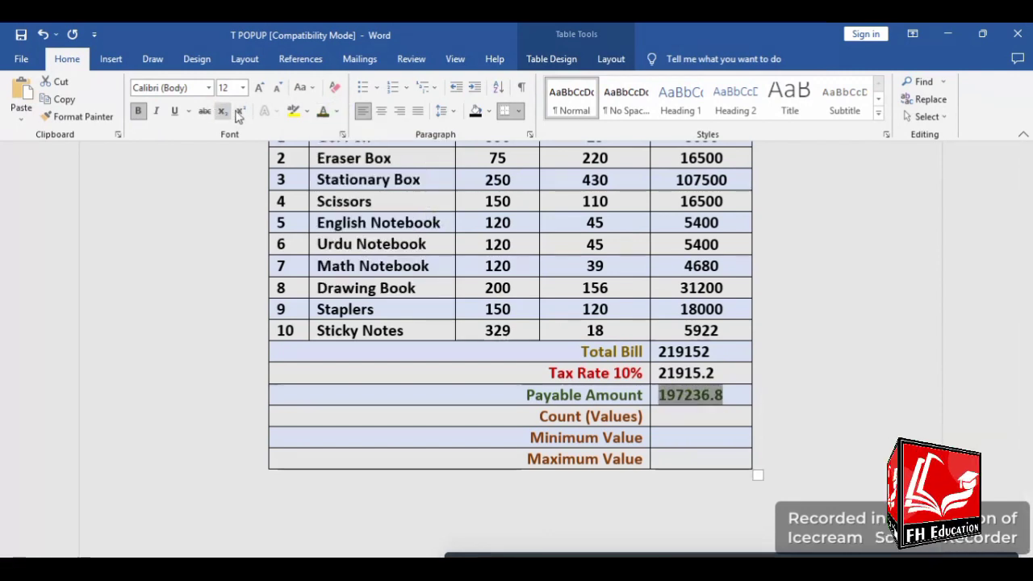
{"action": "left_click", "coordinate": [157, 113]}
Insert a field code with an empty =COUNT() function in the Count (Values) value cell.
{"action": "left_click", "coordinate": [702, 421]}
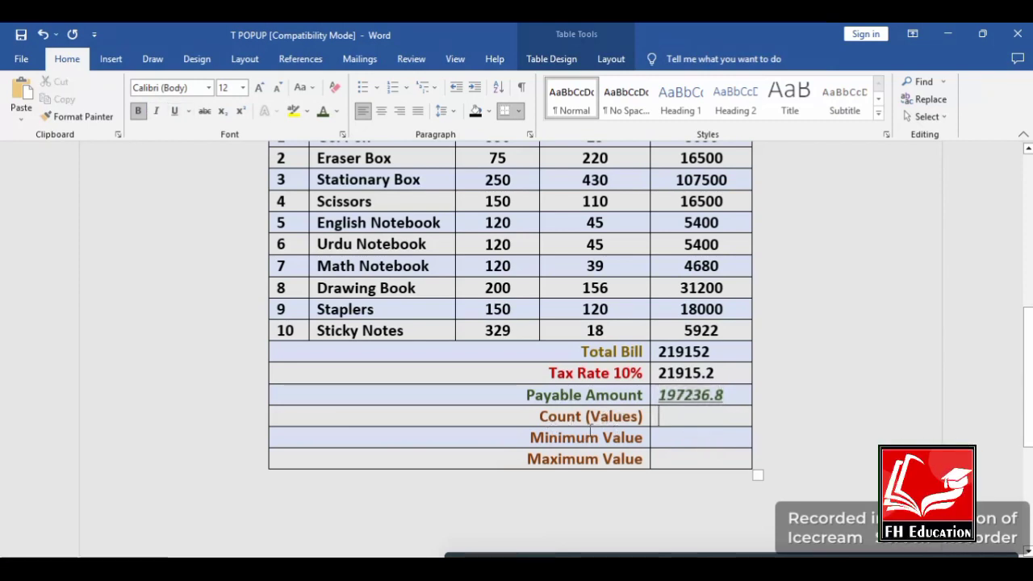
{"action": "scroll", "coordinate": [538, 419], "scroll_direction": "up", "scroll_amount": 3}
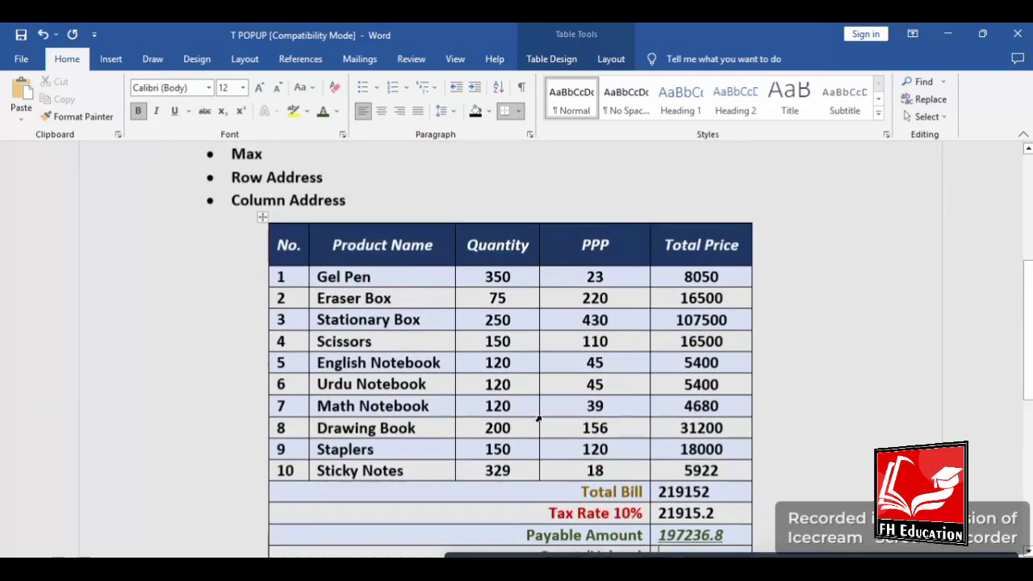
{"action": "scroll", "coordinate": [538, 419], "scroll_direction": "up", "scroll_amount": 1}
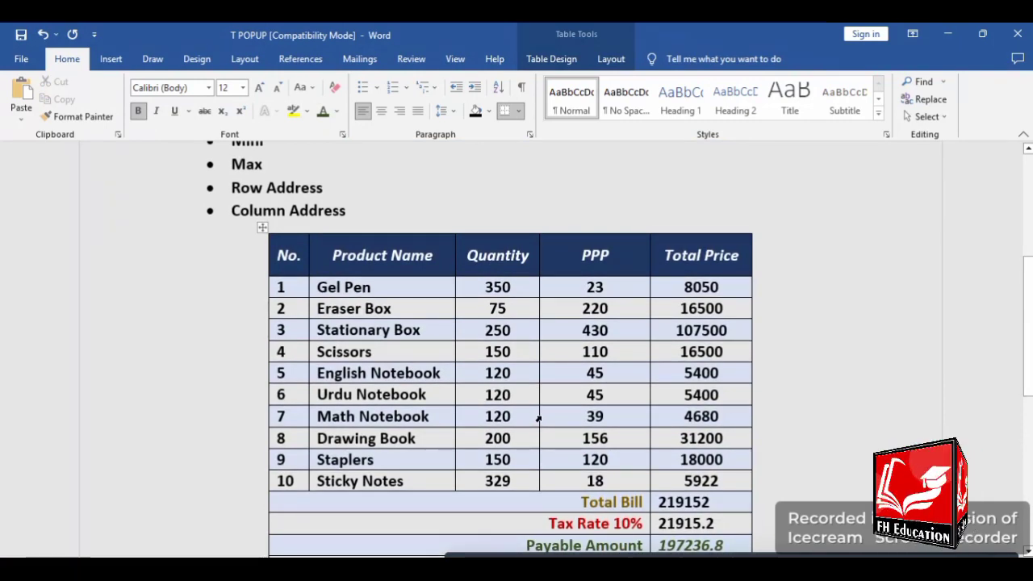
{"action": "scroll", "coordinate": [678, 266], "scroll_direction": "down", "scroll_amount": 3}
{"action": "left_click", "coordinate": [676, 419]}
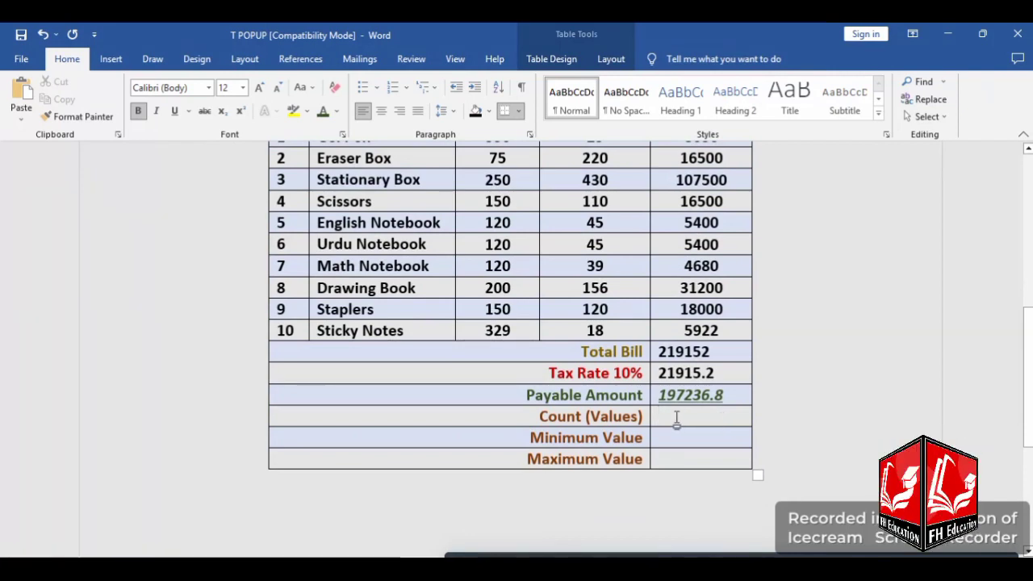
{"action": "key", "text": "ctrl+F9"}
{"action": "type", "text": "="}
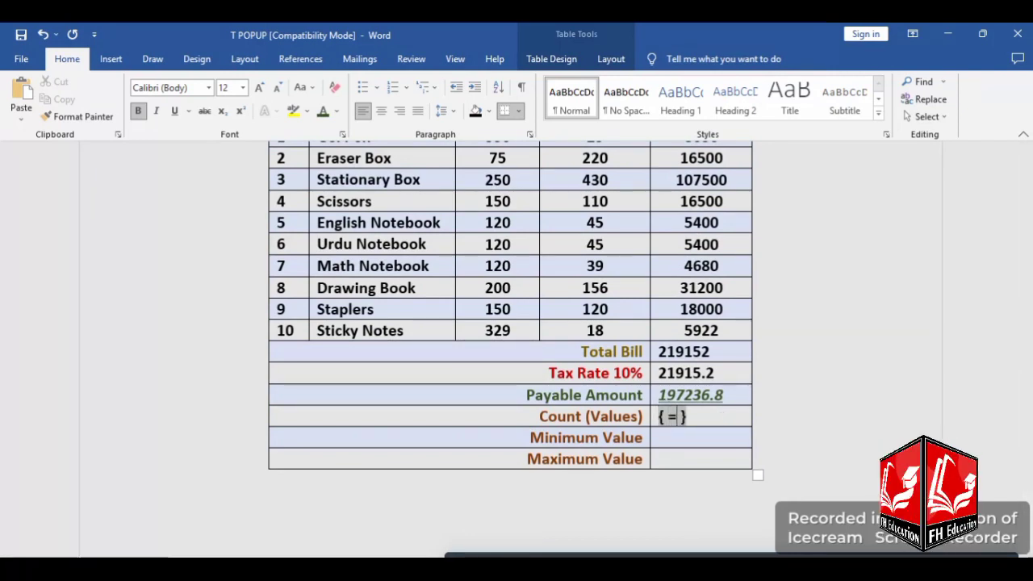
{"action": "type", "text": "COUNT"}
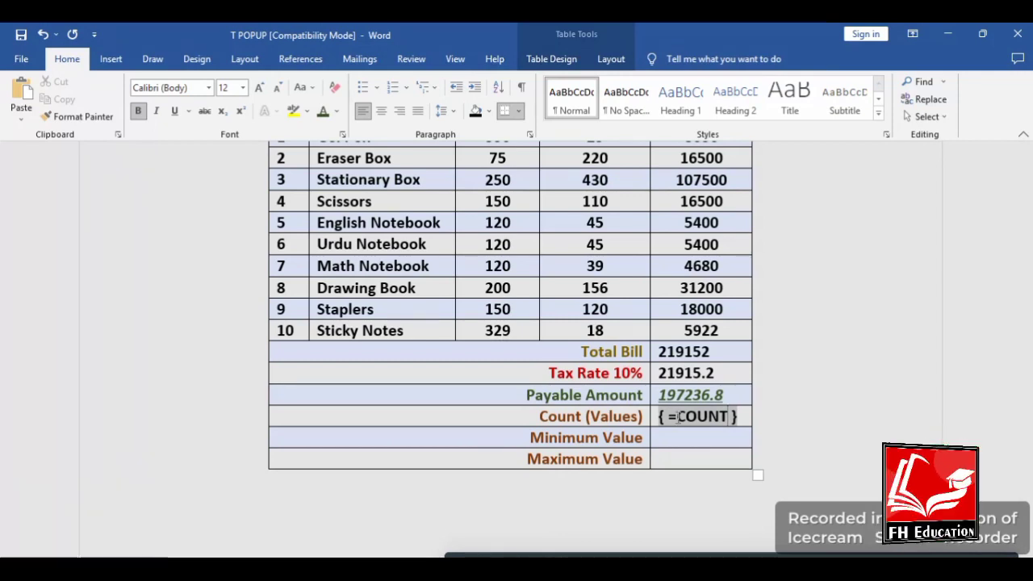
{"action": "type", "text": "("}
{"action": "key", "text": "Return"}
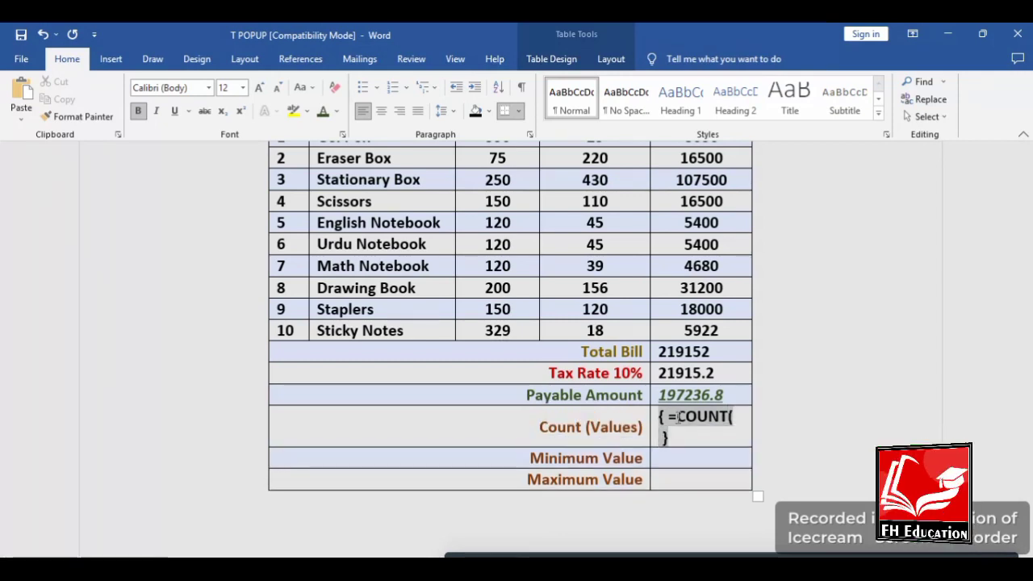
{"action": "type", "text": ")"}
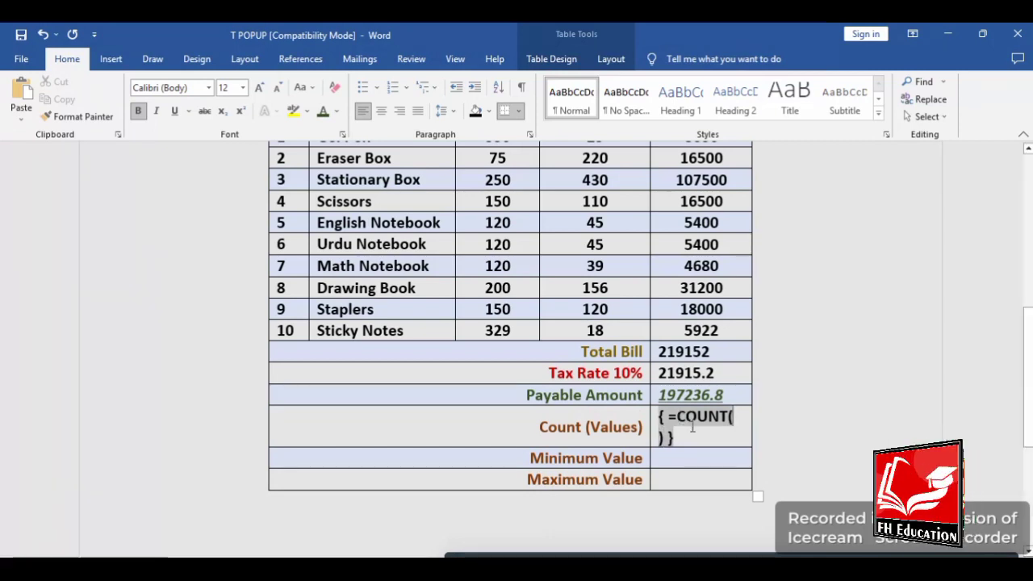
Fill in the range E2:E11 inside the COUNT field code and confirm it as the cell's formula.
{"action": "scroll", "coordinate": [510, 323], "scroll_direction": "up", "scroll_amount": 1}
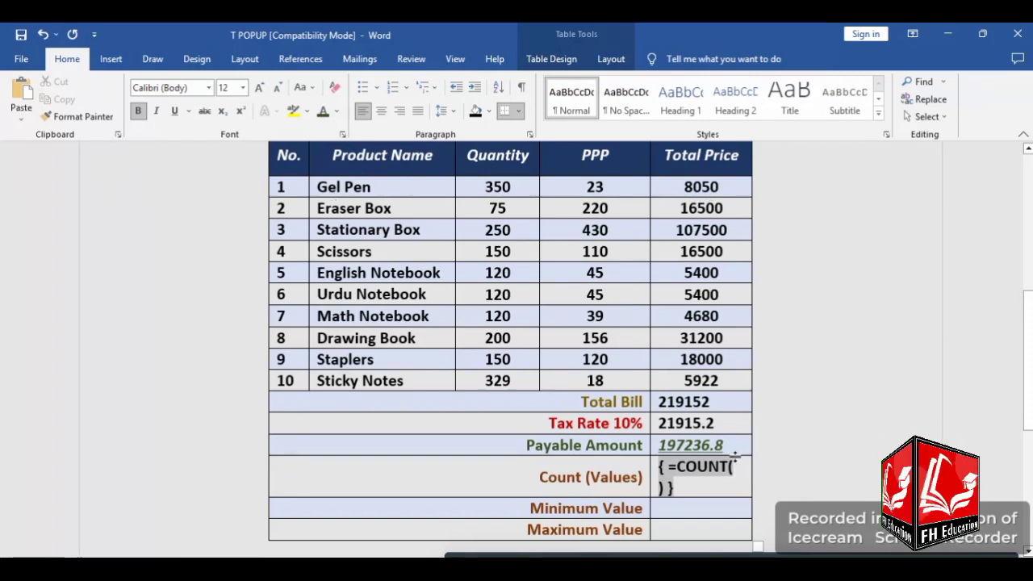
{"action": "type", "text": "E2"}
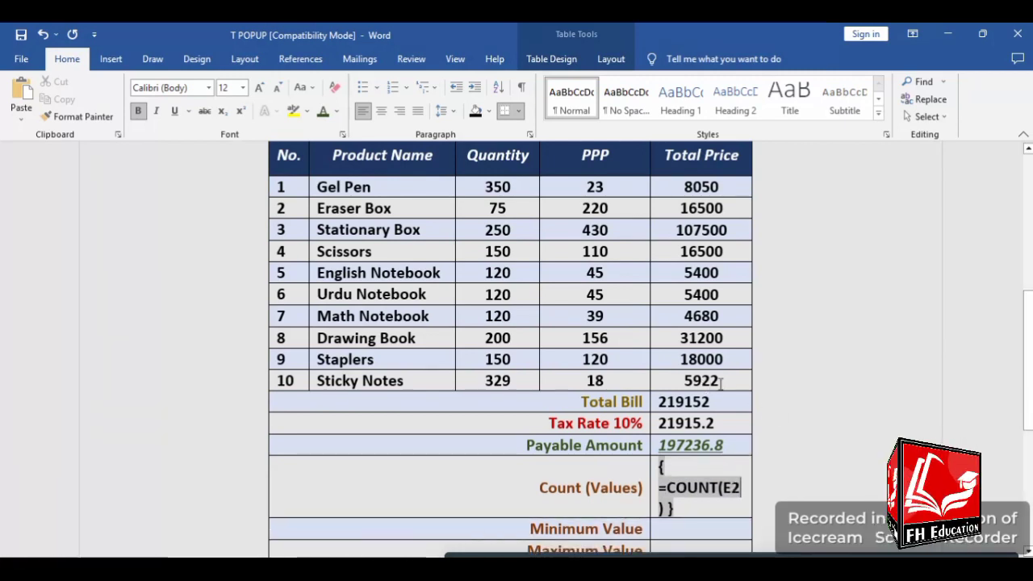
{"action": "type", "text": ":"}
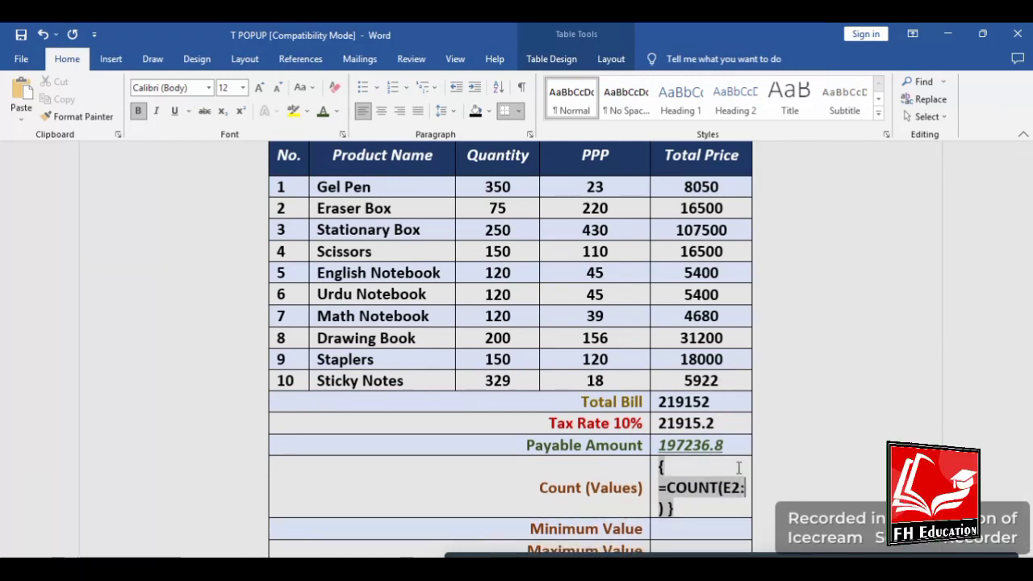
{"action": "type", "text": "E11"}
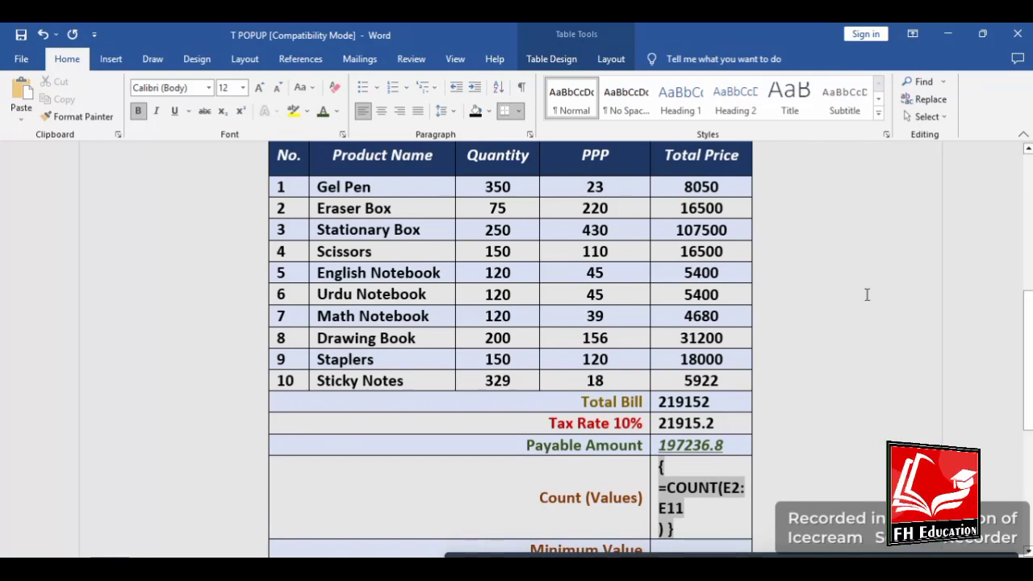
{"action": "left_click", "coordinate": [612, 62]}
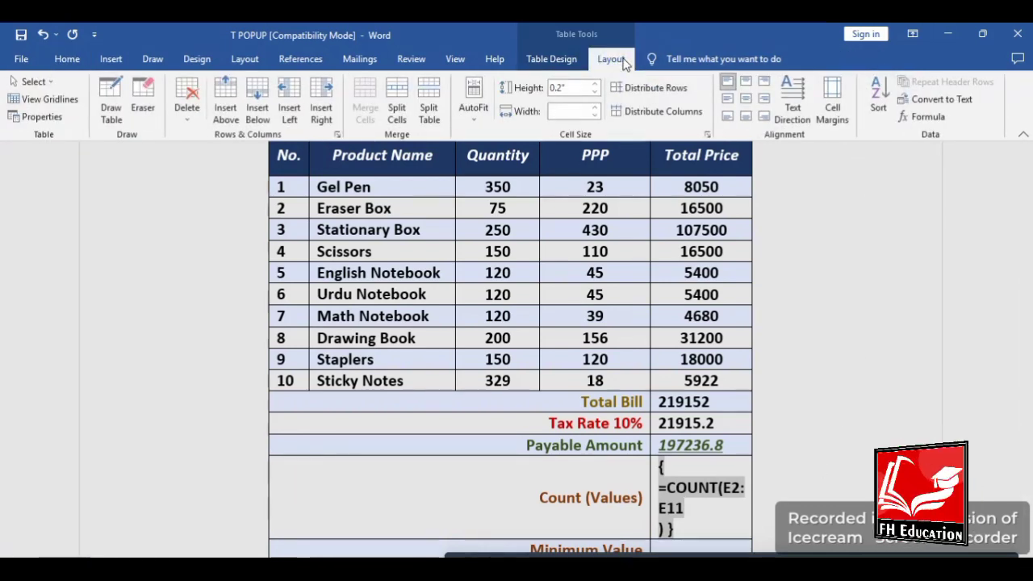
{"action": "left_click", "coordinate": [921, 121]}
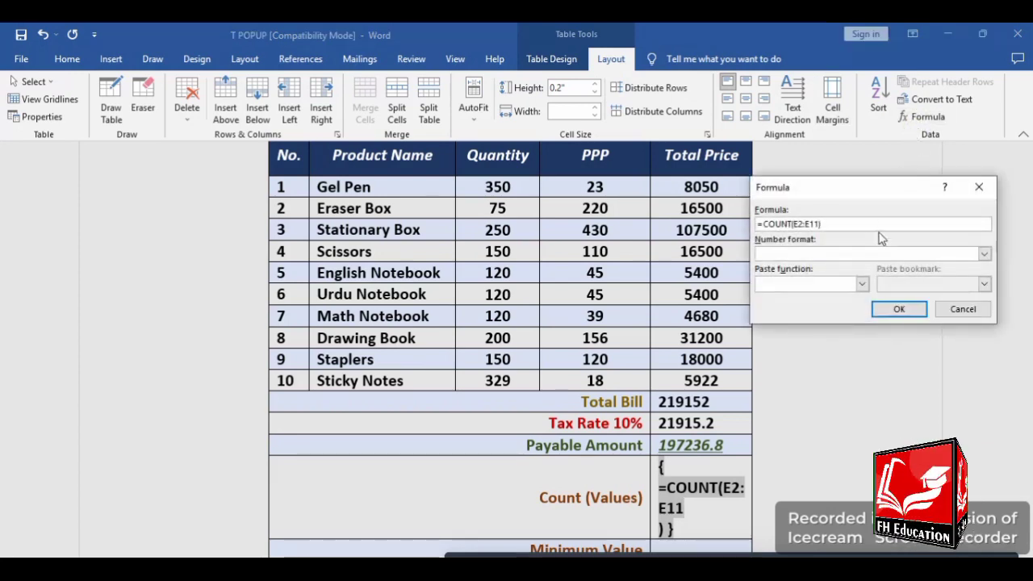
{"action": "left_click", "coordinate": [900, 310]}
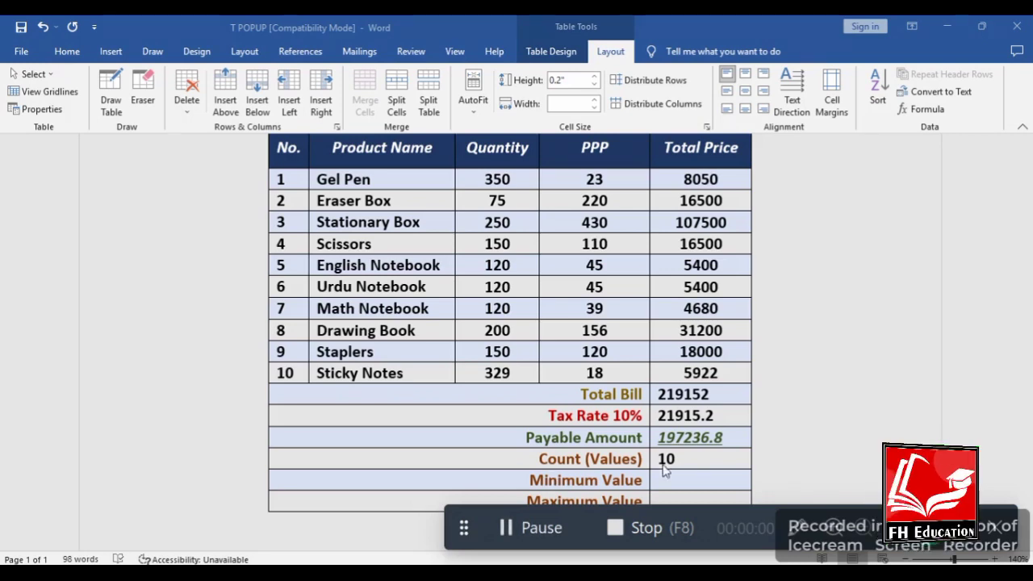
Insert a field code with an empty =MINI() function in the Minimum Value row's value cell.
{"action": "left_click_drag", "start_coordinate": [464, 527], "coordinate": [465, 571]}
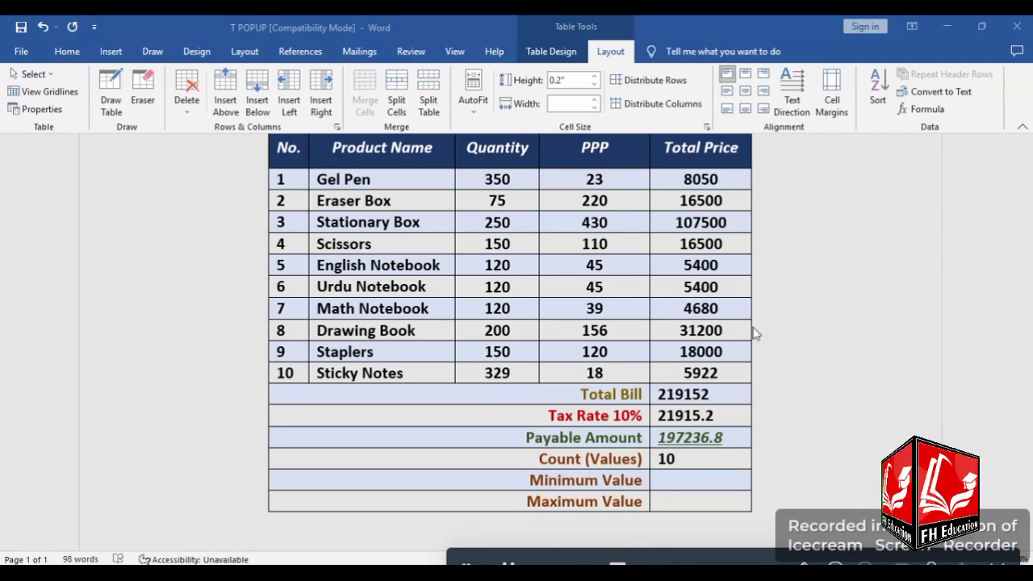
{"action": "left_click", "coordinate": [690, 482]}
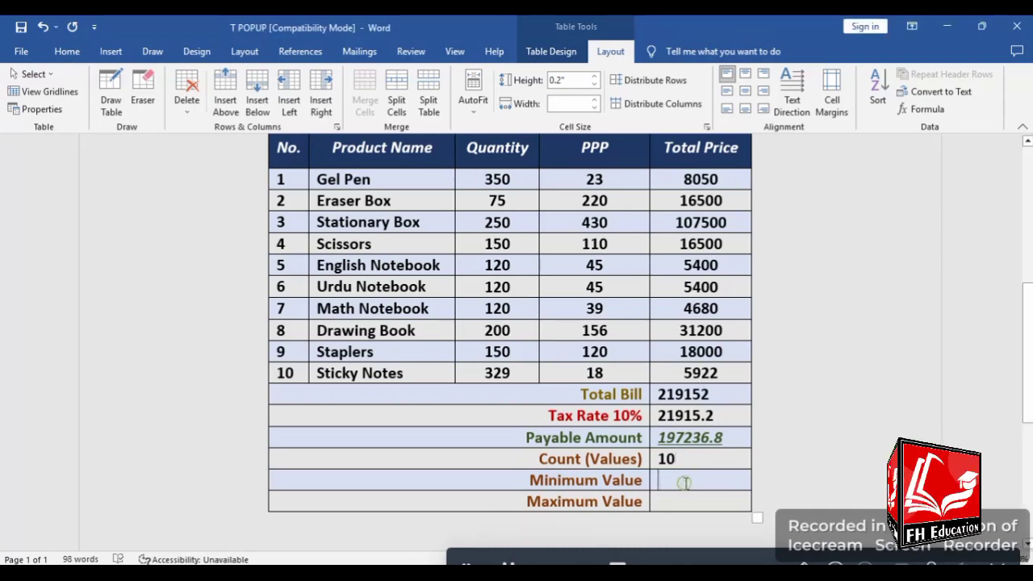
{"action": "type", "text": "="}
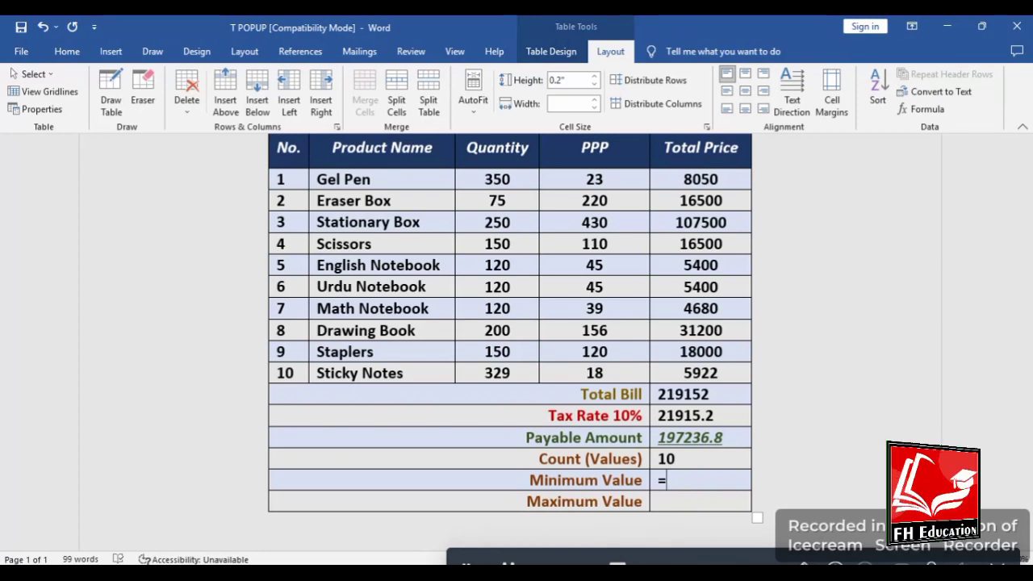
{"action": "key", "text": "BackSpace"}
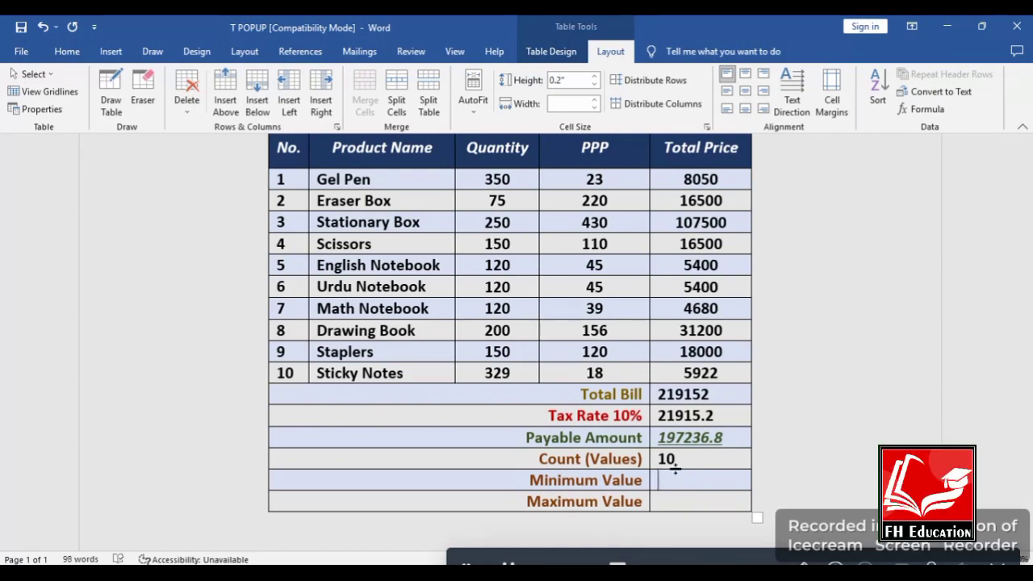
{"action": "key", "text": "ctrl+F9"}
{"action": "type", "text": "="}
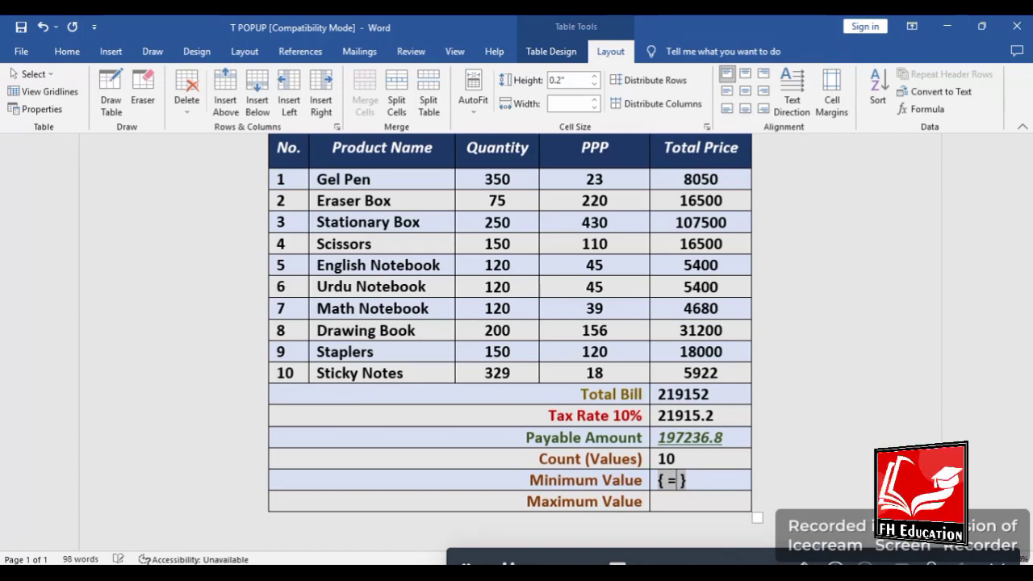
{"action": "type", "text": "MIN"}
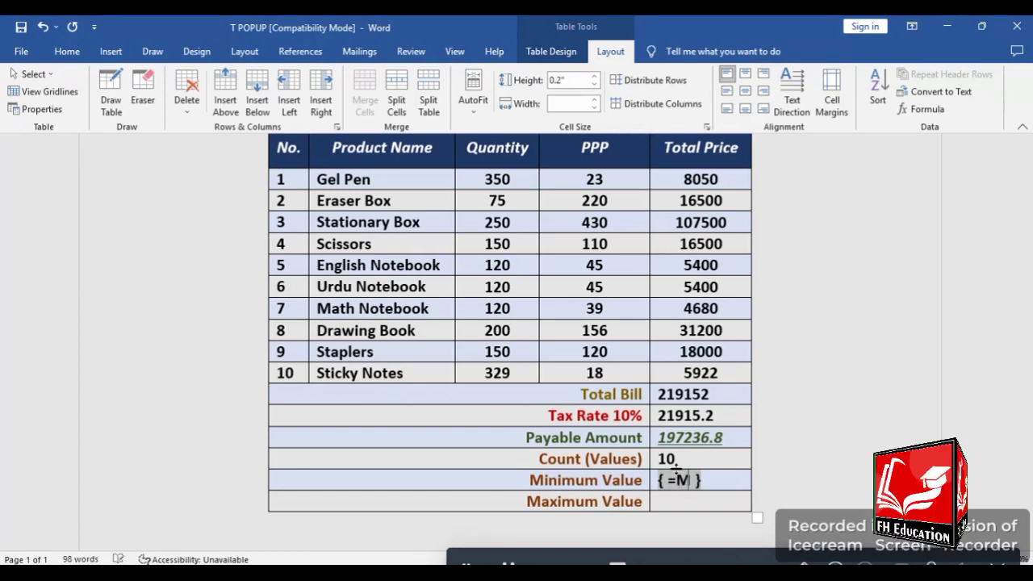
{"action": "type", "text": "I"}
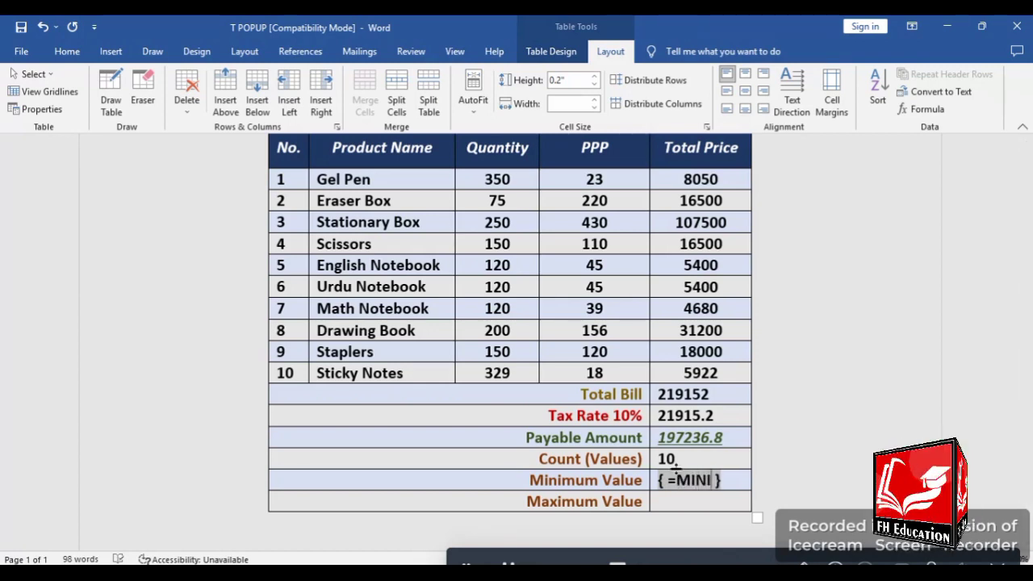
{"action": "type", "text": "()"}
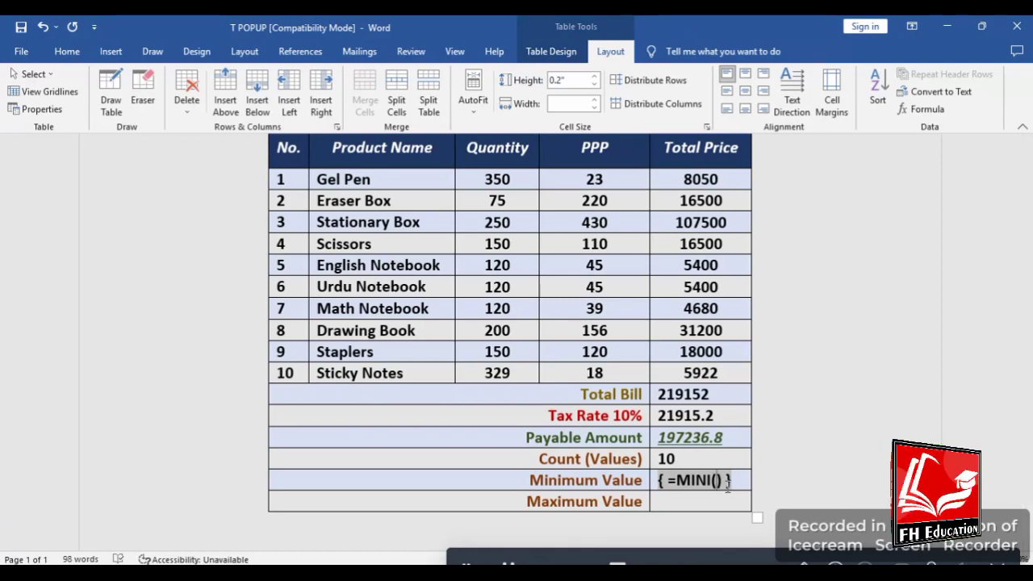
Fill in the range E2:E11 inside the MINI field code, try it as the cell's formula, and return to the field code.
{"action": "type", "text": "E2"}
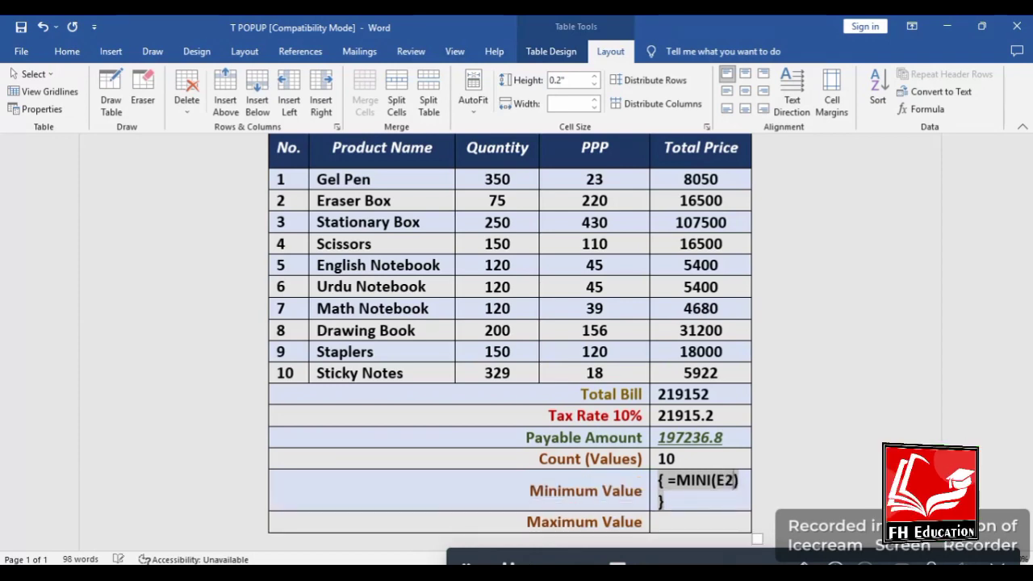
{"action": "type", "text": ":E11"}
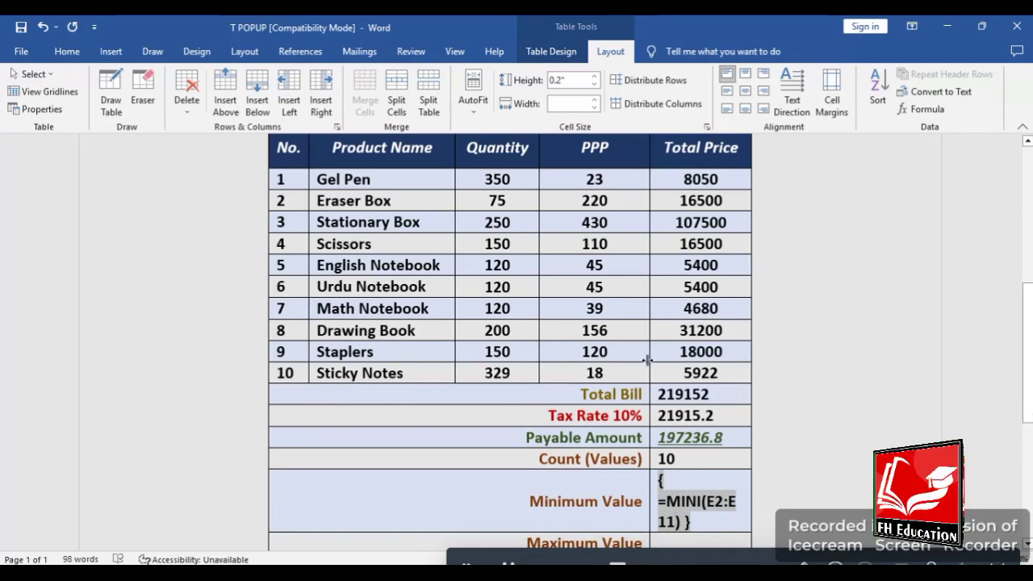
{"action": "left_click", "coordinate": [920, 109]}
{"action": "left_click", "coordinate": [881, 302]}
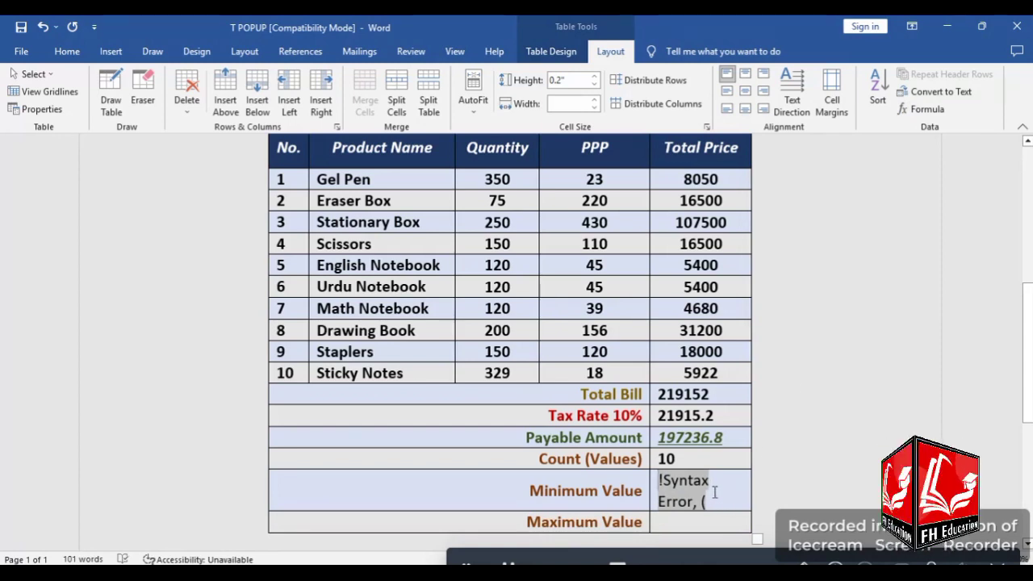
{"action": "key", "text": "shift+F9"}
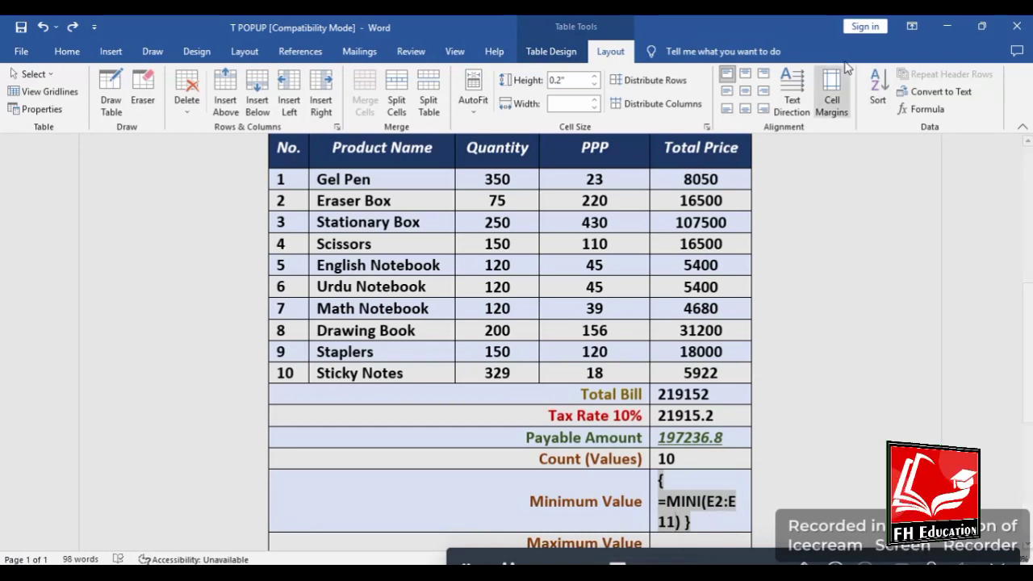
{"action": "left_click", "coordinate": [925, 109]}
{"action": "left_click", "coordinate": [862, 276]}
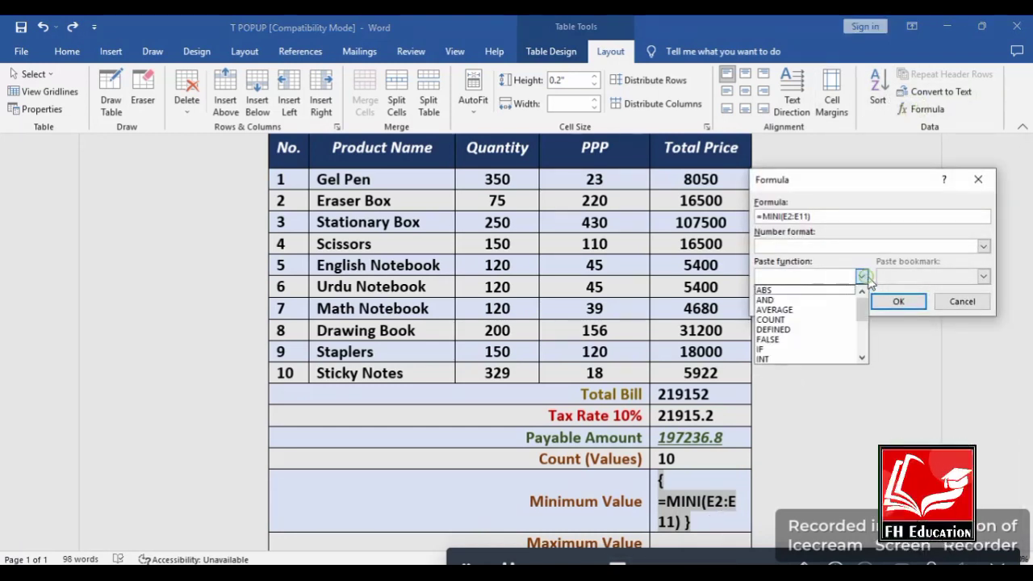
{"action": "scroll", "coordinate": [808, 323], "scroll_direction": "down", "scroll_amount": 1}
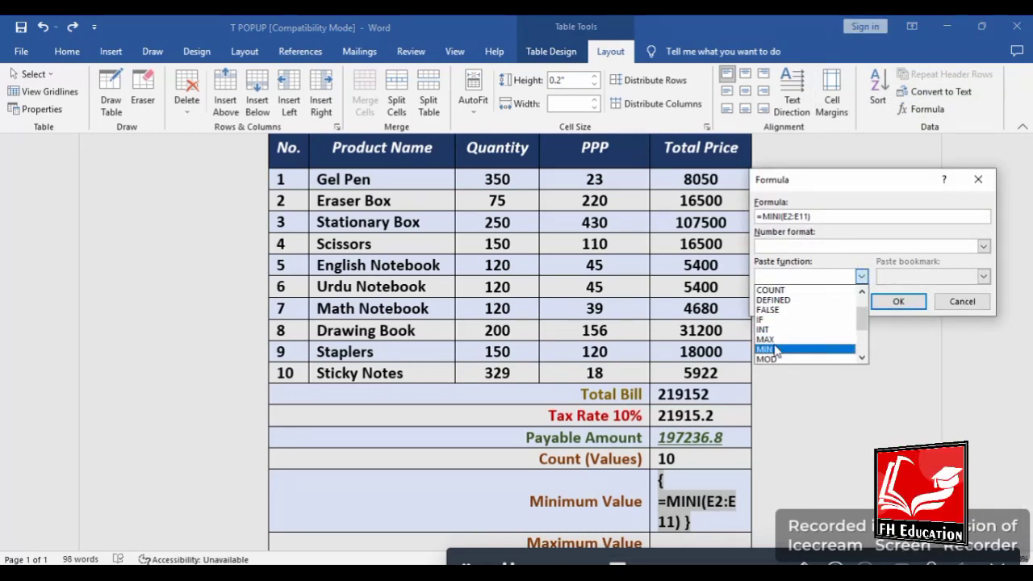
{"action": "left_click", "coordinate": [775, 349]}
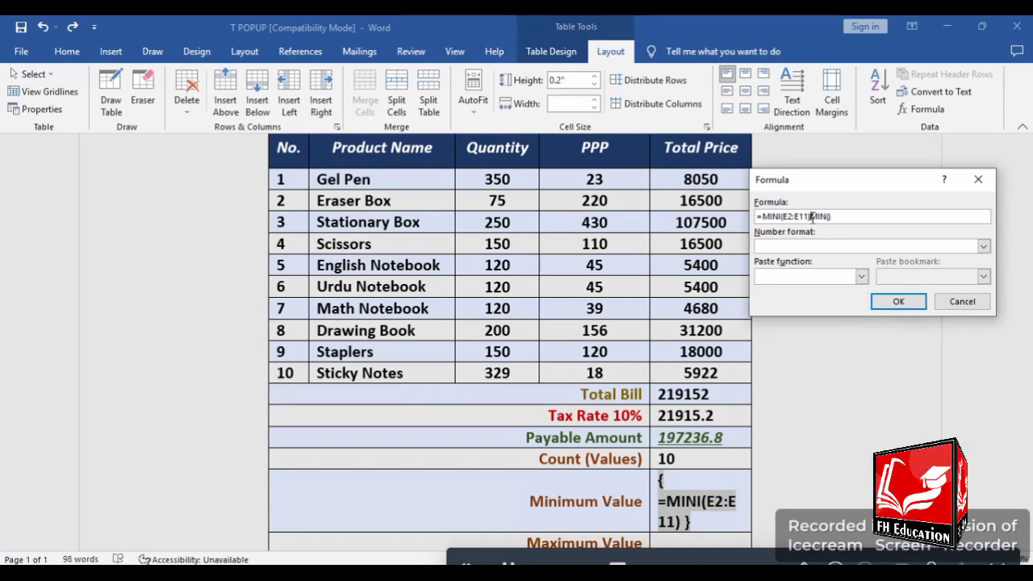
{"action": "left_click_drag", "start_coordinate": [811, 216], "coordinate": [764, 218]}
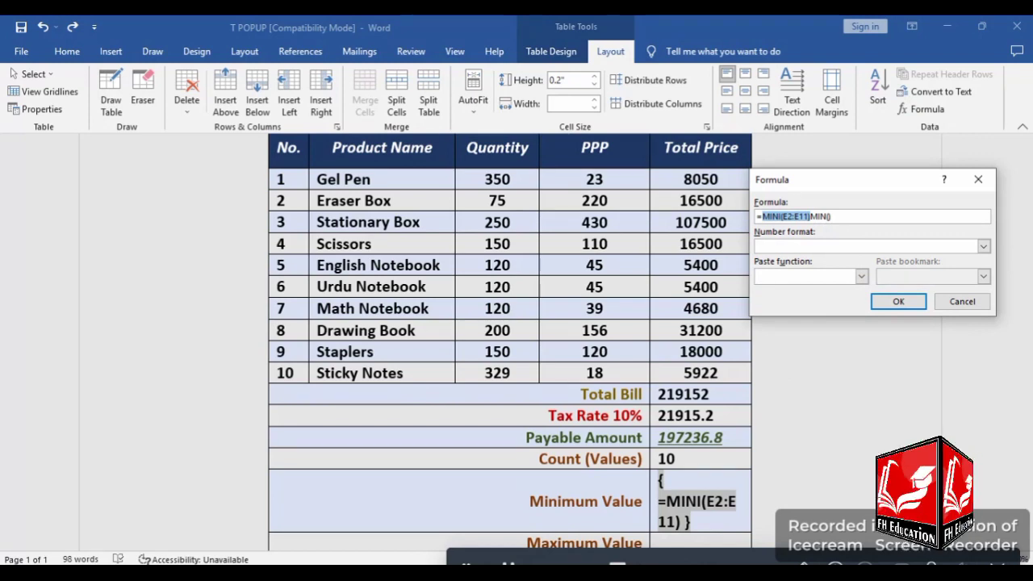
{"action": "left_click", "coordinate": [962, 301]}
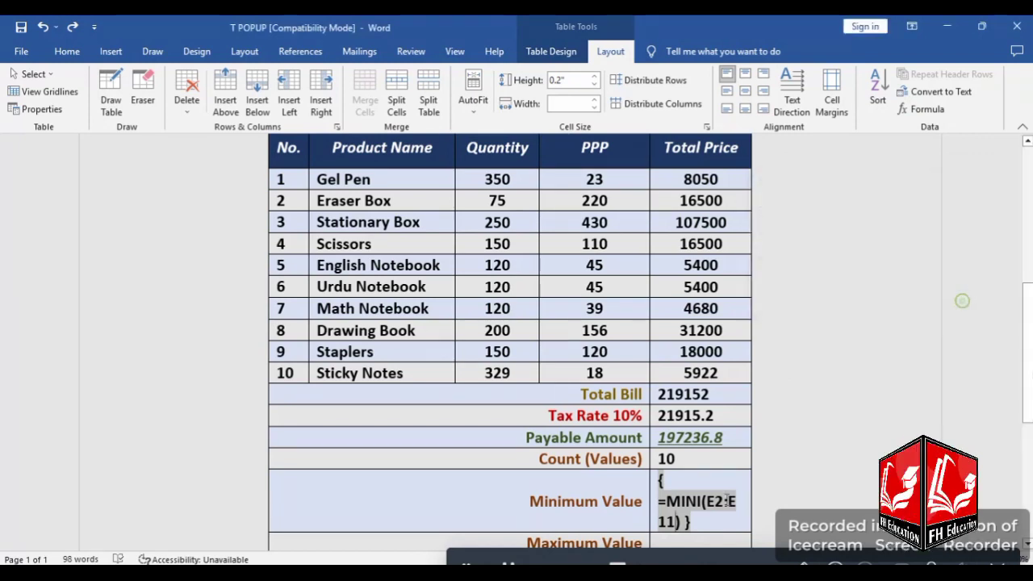
Correct the function name to MIN in the Minimum Value field code and confirm =MIN(E2:E11) as the cell's formula.
{"action": "left_click", "coordinate": [699, 501]}
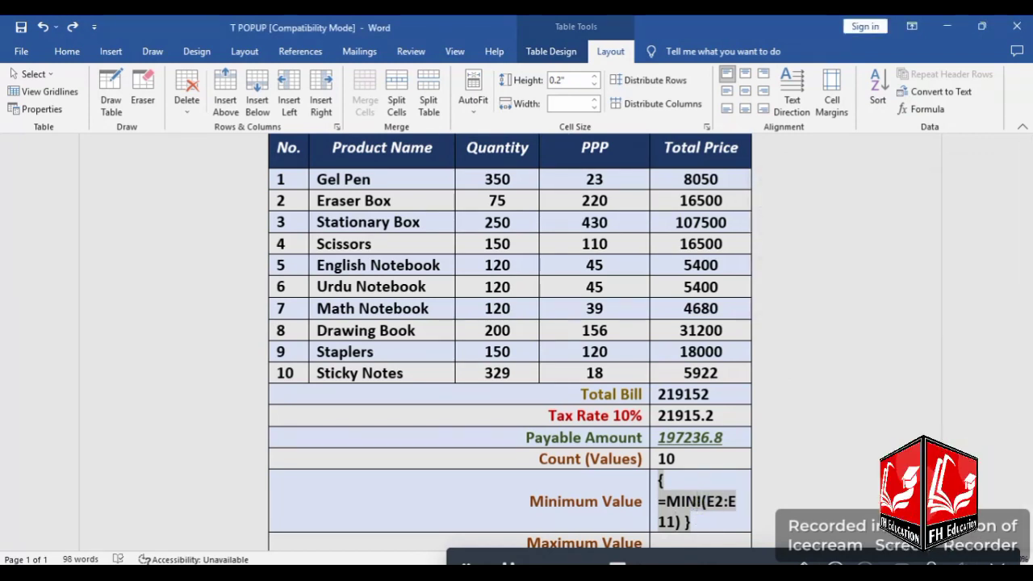
{"action": "key", "text": "Delete"}
{"action": "scroll", "coordinate": [691, 359], "scroll_direction": "down", "scroll_amount": 3}
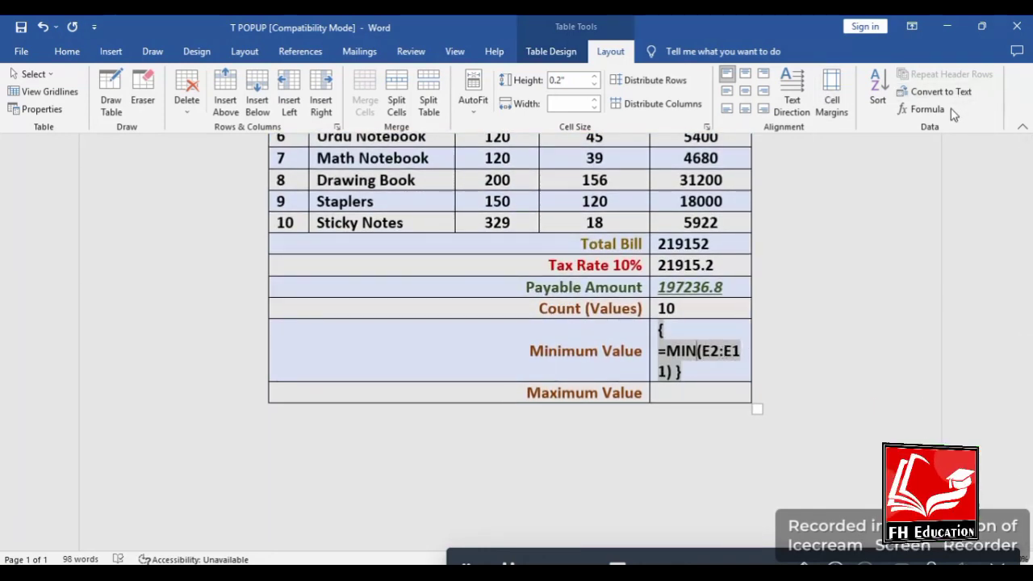
{"action": "left_click", "coordinate": [916, 109]}
{"action": "left_click", "coordinate": [888, 304]}
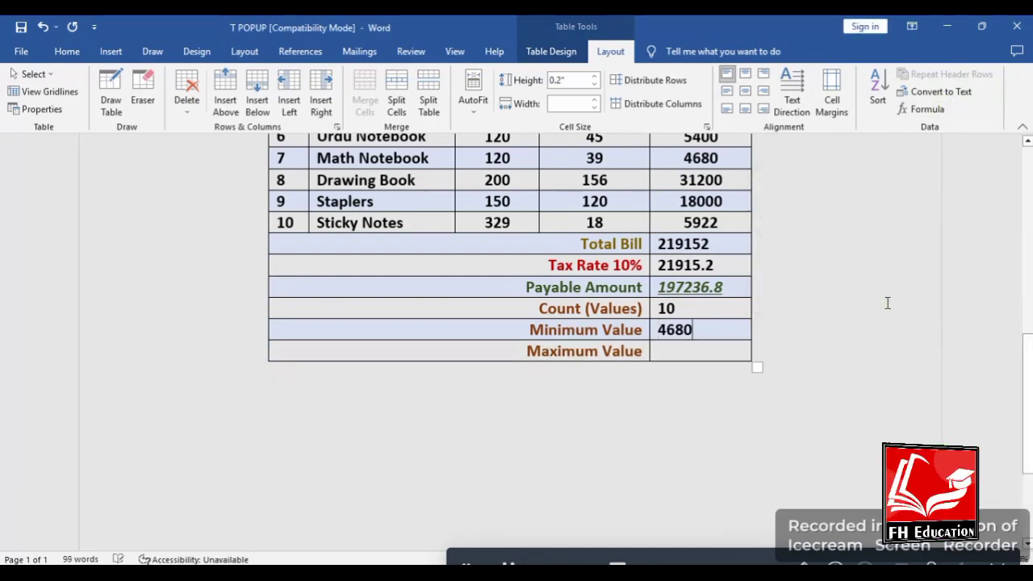
Insert a field code with an empty =MAX() function in the Maximum Value row's value cell.
{"action": "scroll", "coordinate": [718, 331], "scroll_direction": "up", "scroll_amount": 3}
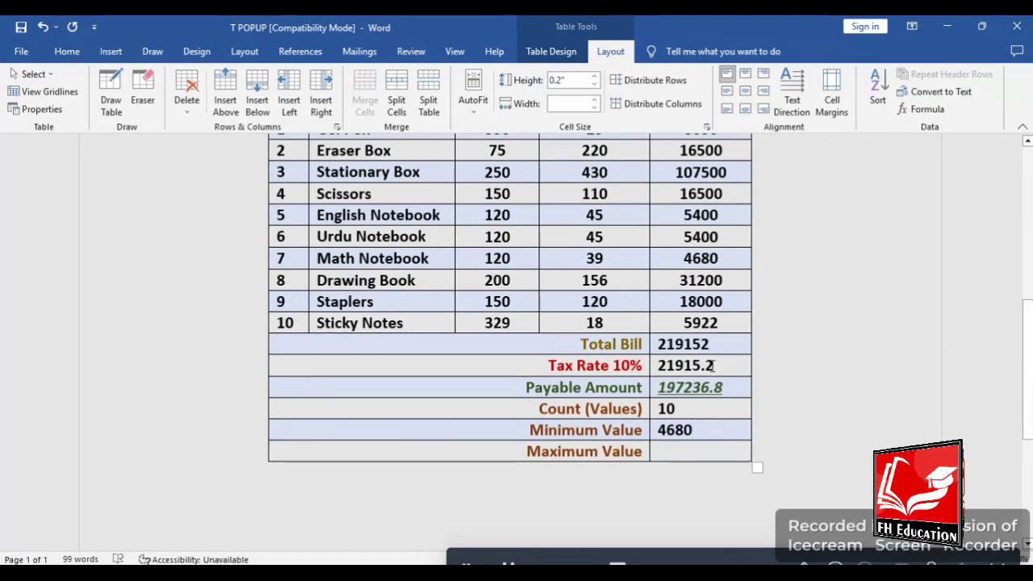
{"action": "scroll", "coordinate": [719, 291], "scroll_direction": "up", "scroll_amount": 3}
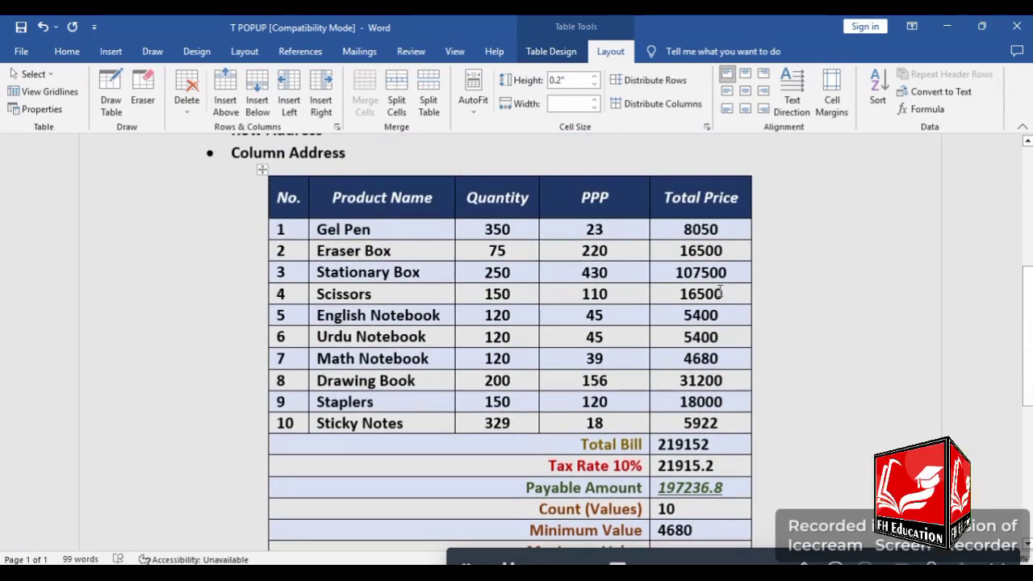
{"action": "scroll", "coordinate": [719, 292], "scroll_direction": "down", "scroll_amount": 5}
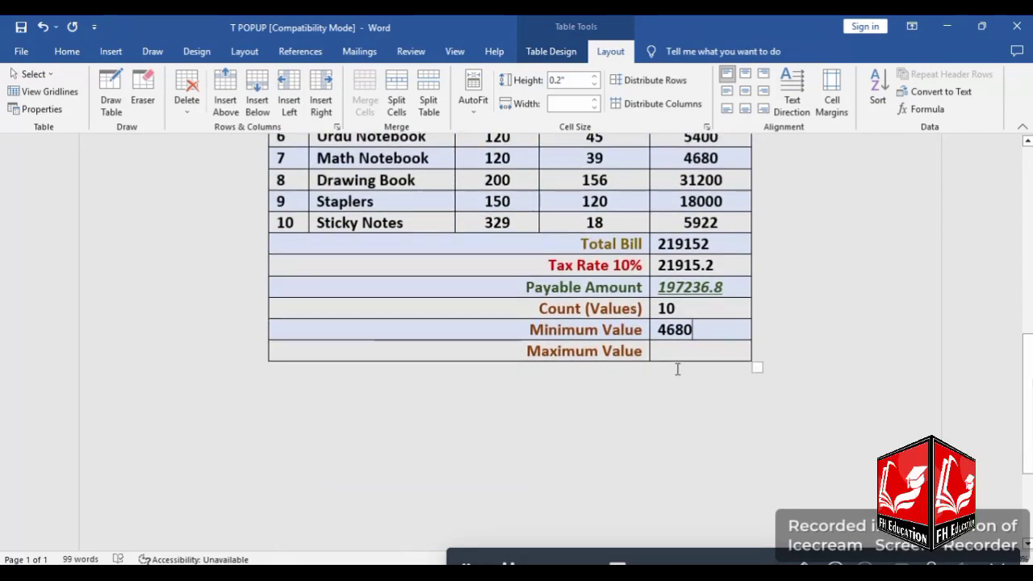
{"action": "left_click", "coordinate": [677, 360]}
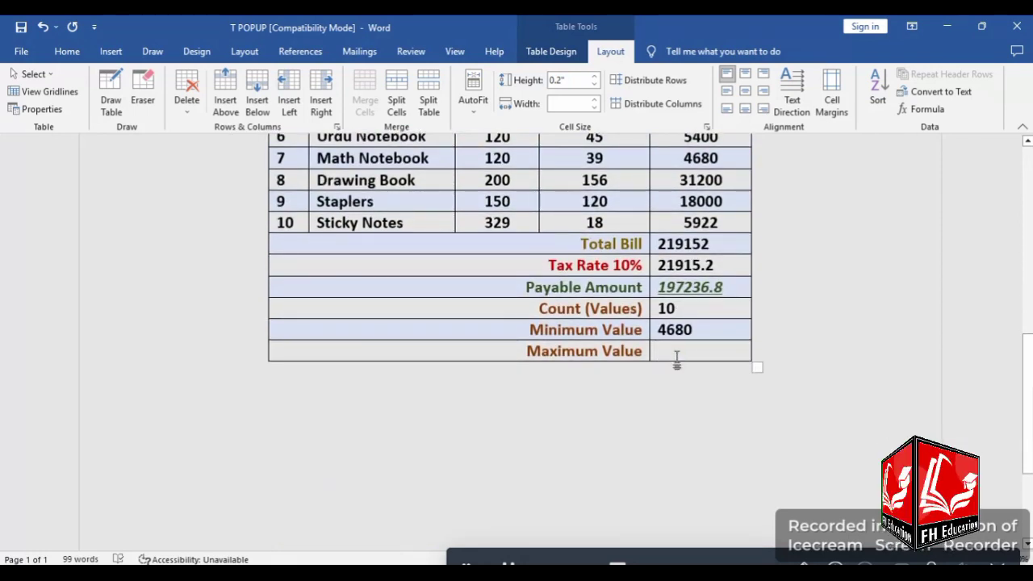
{"action": "key", "text": "ctrl+F9"}
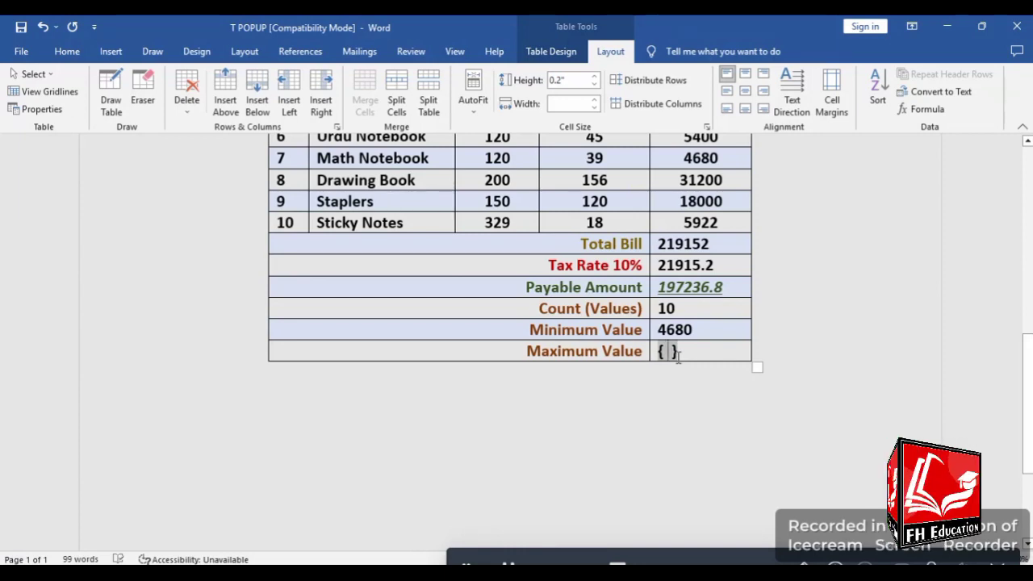
{"action": "type", "text": "=MAX "}
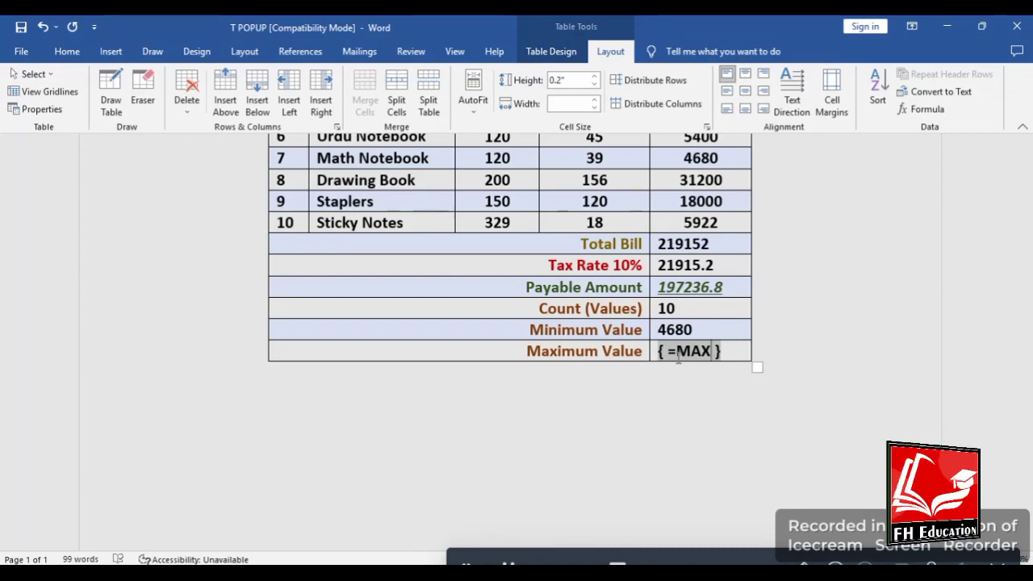
{"action": "type", "text": "(_"}
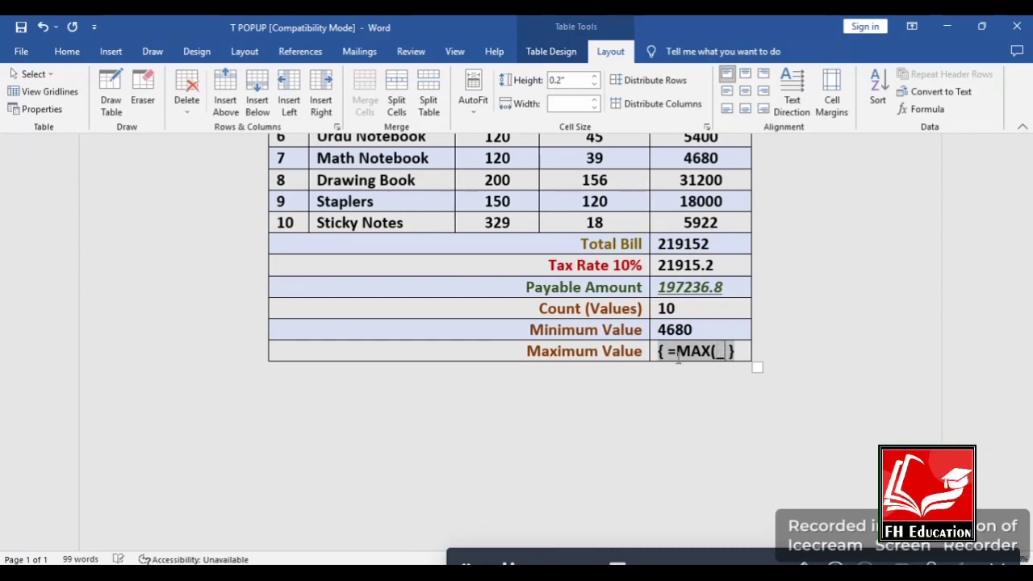
{"action": "key", "text": "BackSpace"}
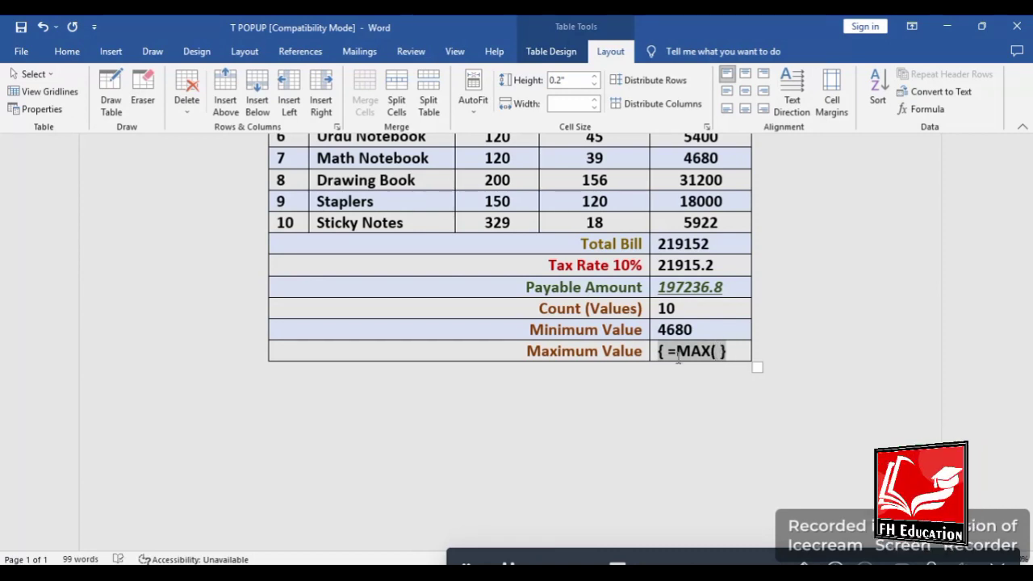
{"action": "type", "text": ")"}
Fill in the range E2:E11 inside the MAX field code and confirm it as the cell's formula.
{"action": "type", "text": "E2:"}
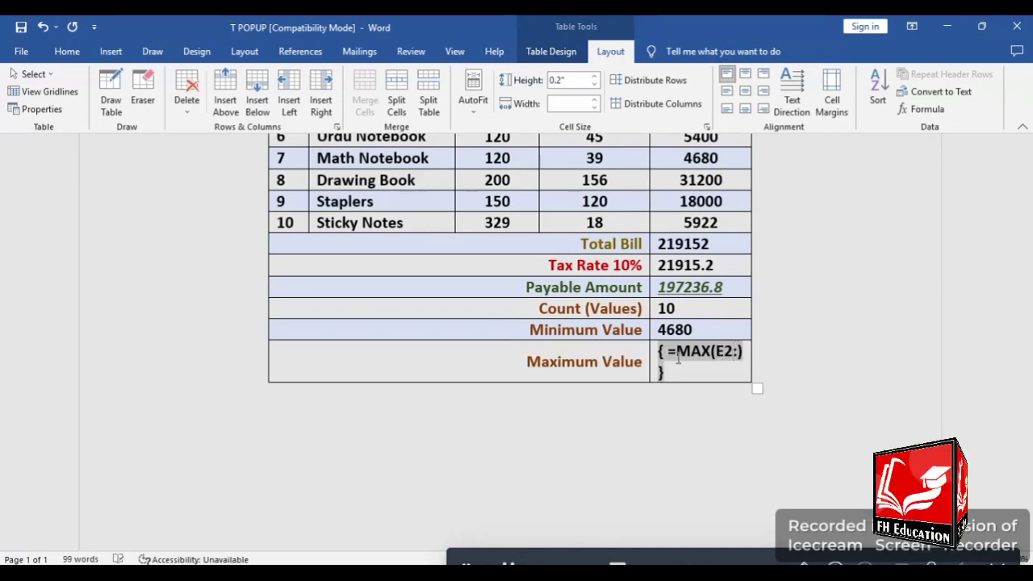
{"action": "type", "text": "E11"}
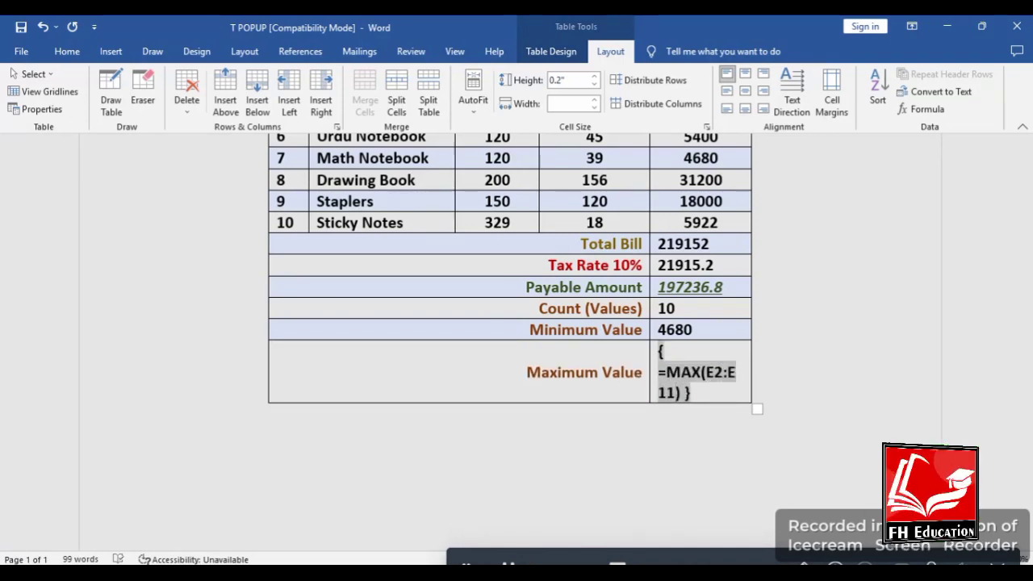
{"action": "left_click", "coordinate": [924, 109]}
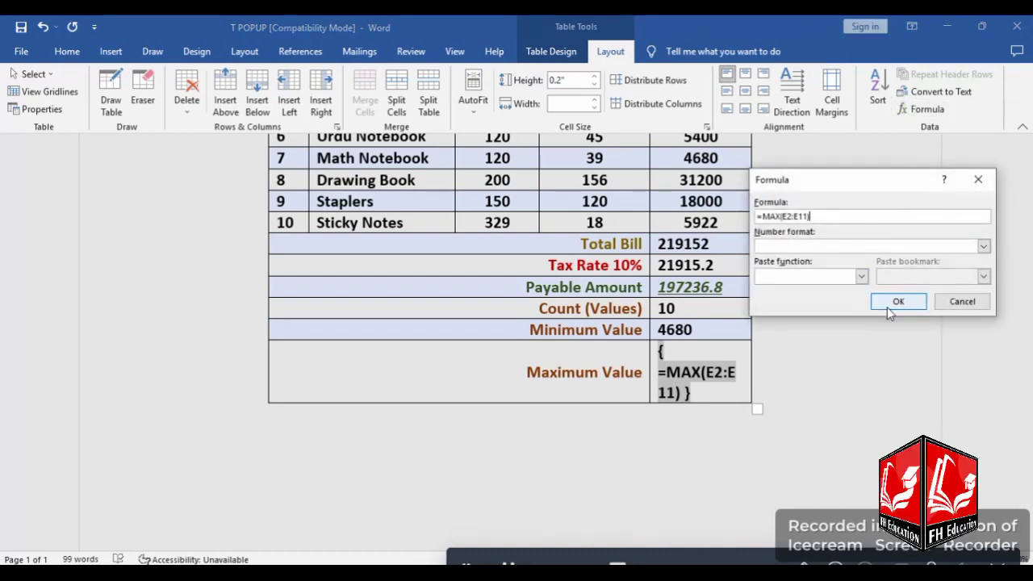
{"action": "left_click", "coordinate": [887, 307]}
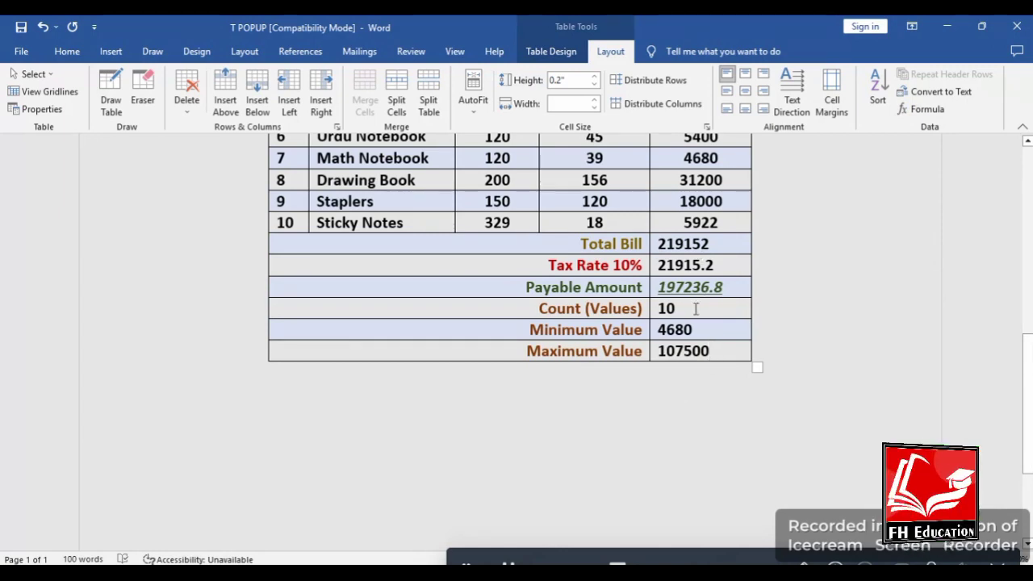
Highlight the Count, Mini and Max items in yellow in the bulleted list of basic formulas.
{"action": "scroll", "coordinate": [695, 310], "scroll_direction": "up", "scroll_amount": 2}
{"action": "scroll", "coordinate": [696, 310], "scroll_direction": "up", "scroll_amount": 7}
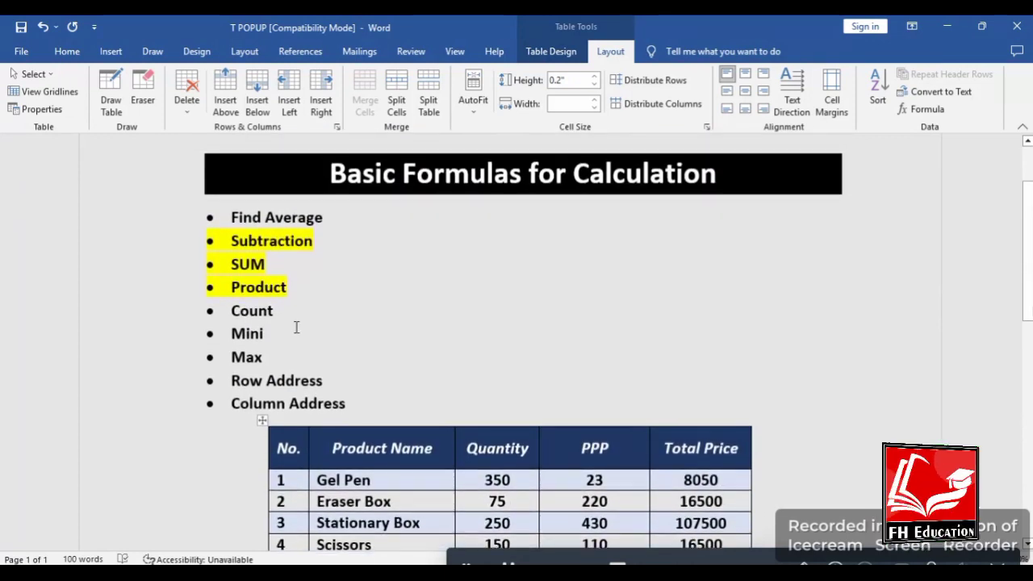
{"action": "left_click_drag", "start_coordinate": [278, 360], "coordinate": [214, 314]}
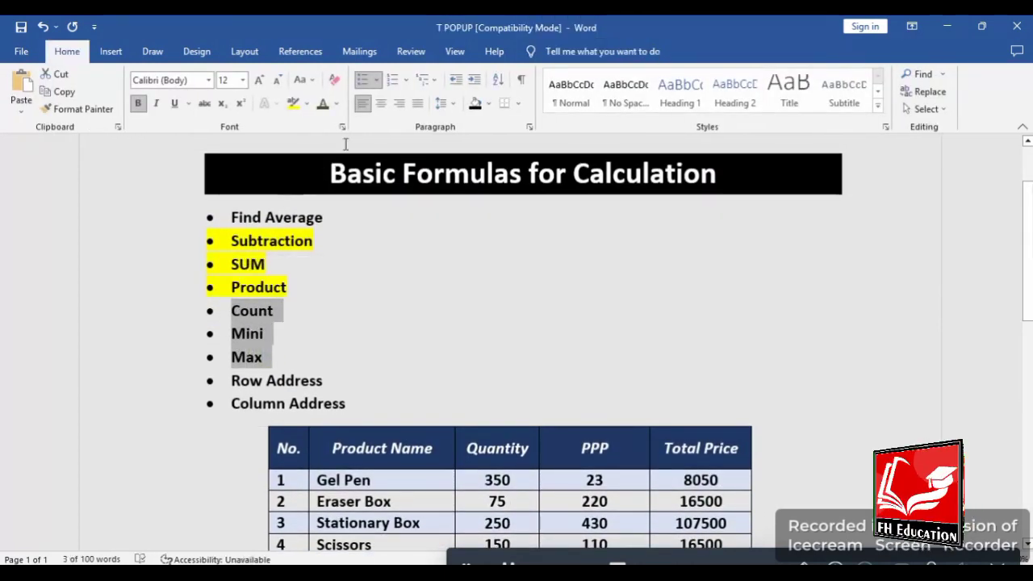
{"action": "left_click", "coordinate": [293, 104]}
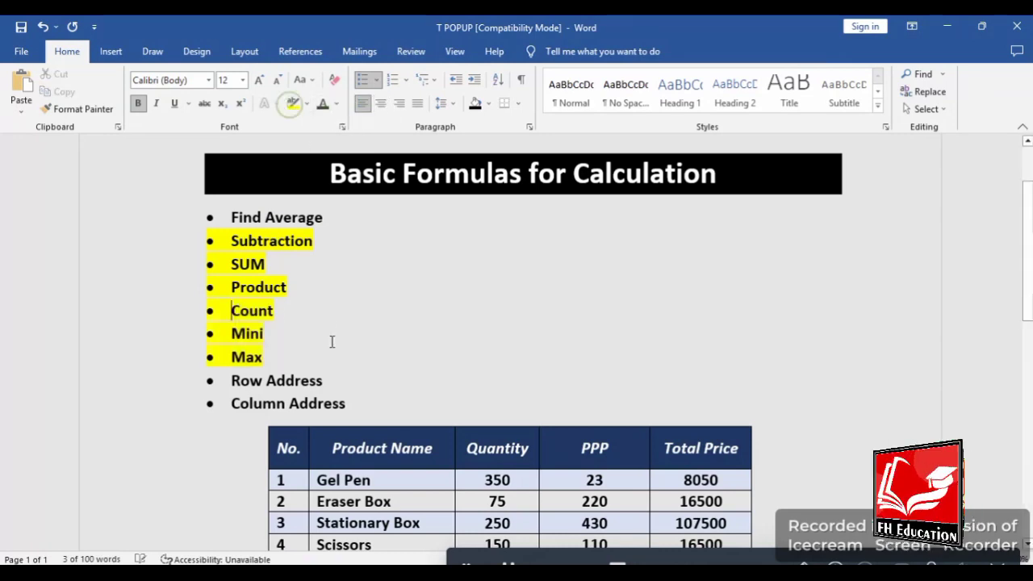
Highlight the Row Address and Column Address items in yellow in the bulleted list of basic formulas.
{"action": "left_click_drag", "start_coordinate": [355, 406], "coordinate": [228, 379]}
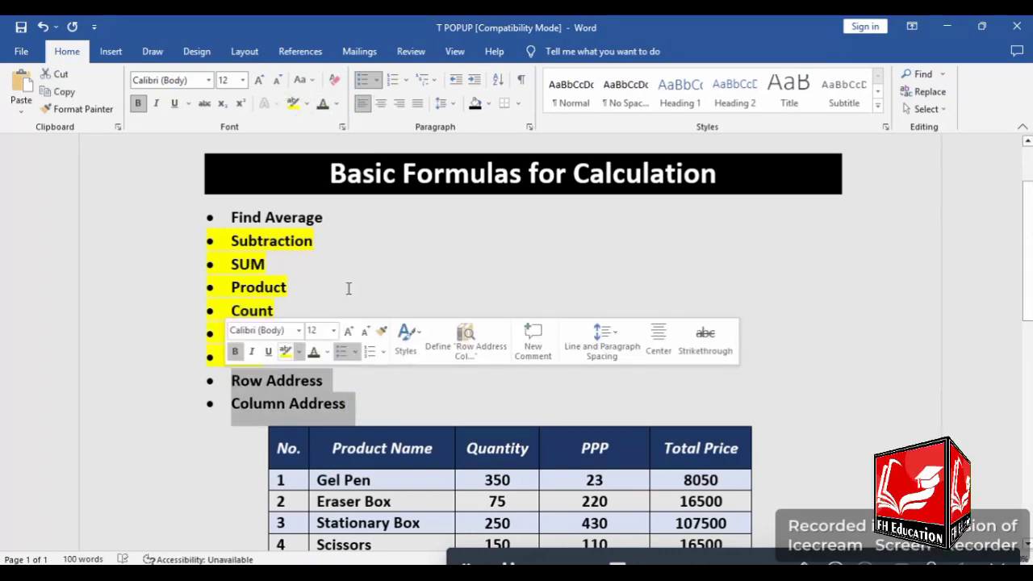
{"action": "left_click", "coordinate": [297, 108]}
{"action": "left_click", "coordinate": [341, 255]}
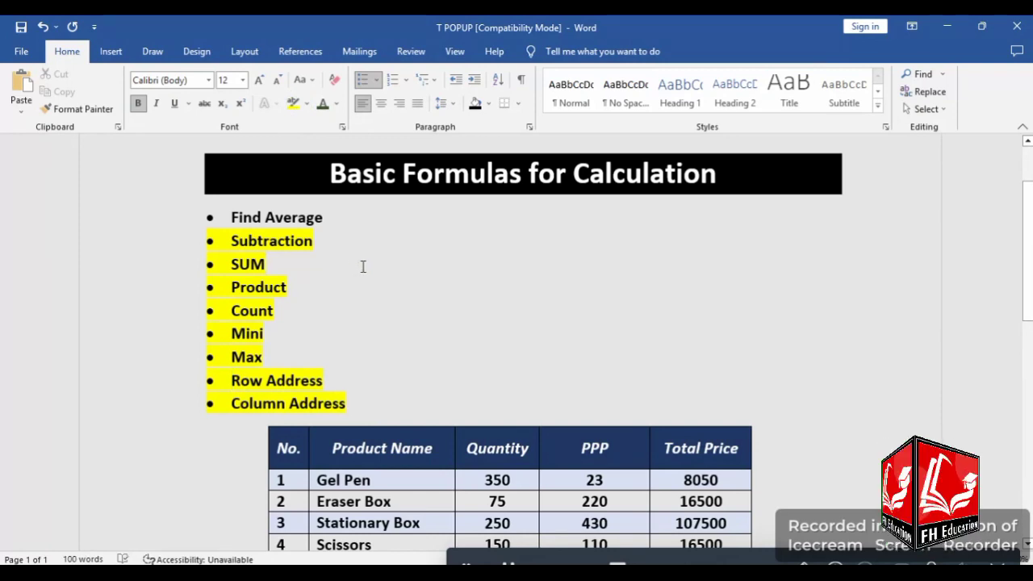
Insert a new row below the Maximum Value row at the end of the product table.
{"action": "scroll", "coordinate": [398, 275], "scroll_direction": "down", "scroll_amount": 3}
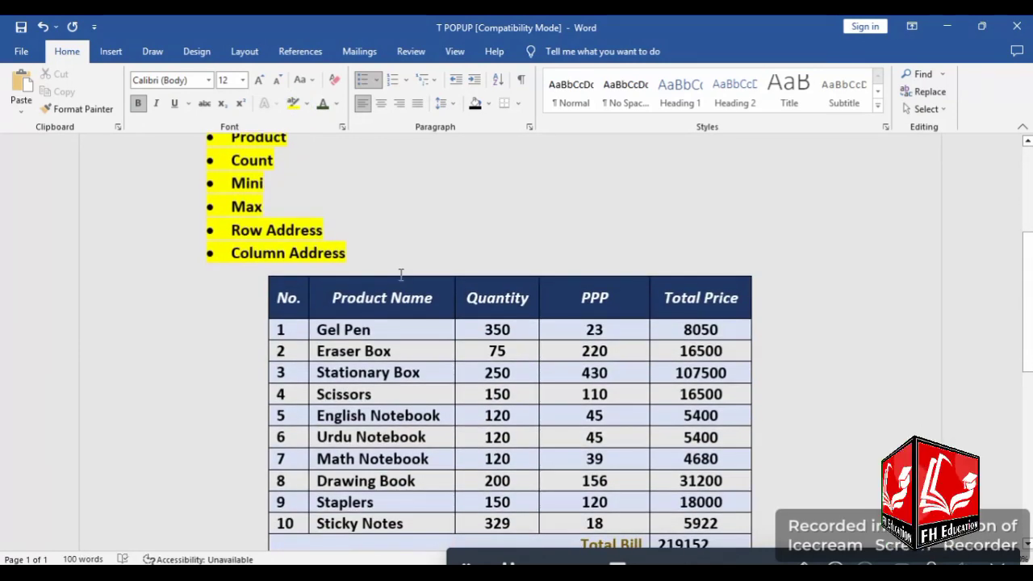
{"action": "scroll", "coordinate": [401, 275], "scroll_direction": "down", "scroll_amount": 5}
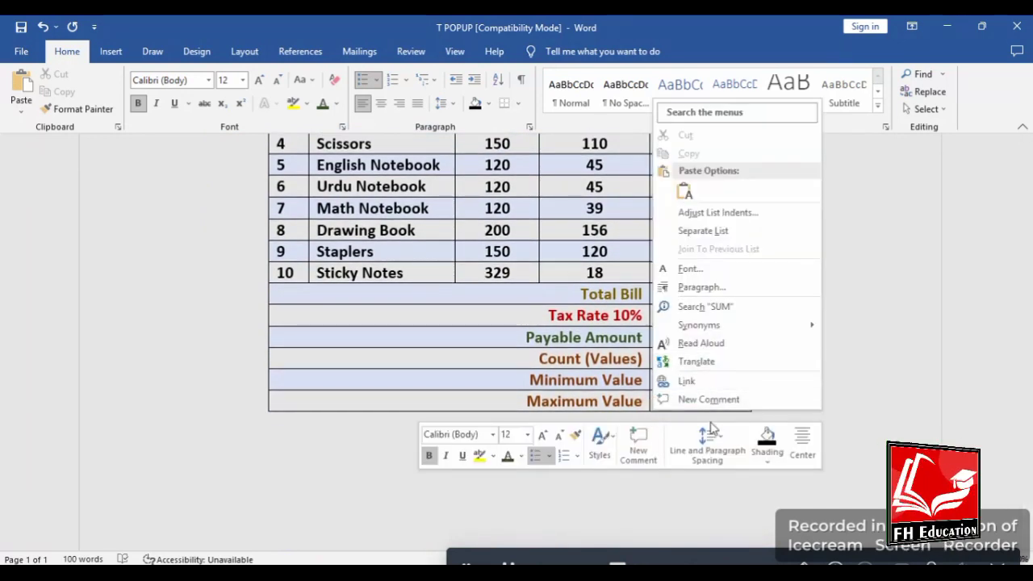
{"action": "left_click", "coordinate": [363, 468]}
{"action": "scroll", "coordinate": [365, 467], "scroll_direction": "up", "scroll_amount": 7}
{"action": "scroll", "coordinate": [429, 446], "scroll_direction": "down", "scroll_amount": 7}
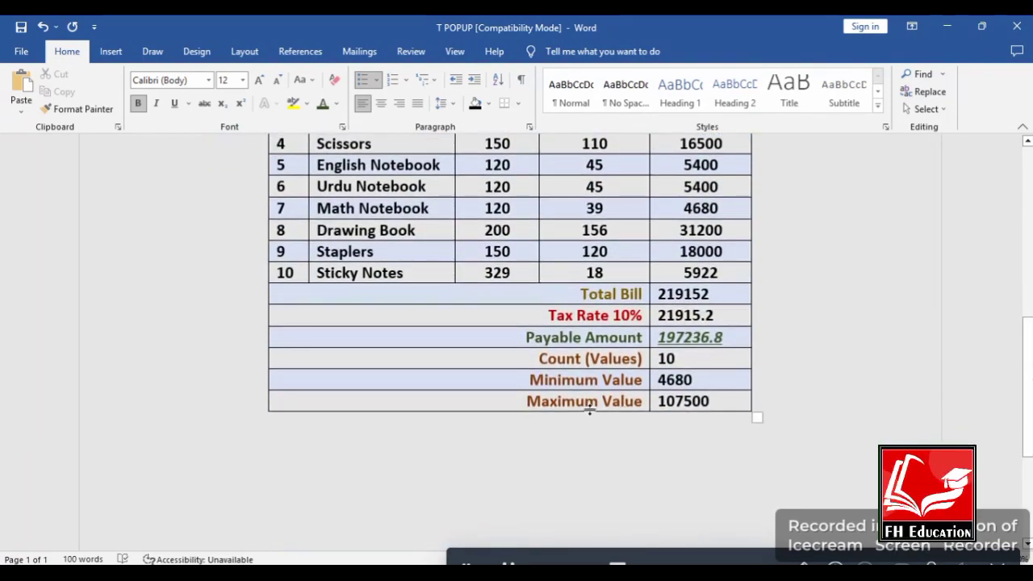
{"action": "right_click", "coordinate": [462, 412]}
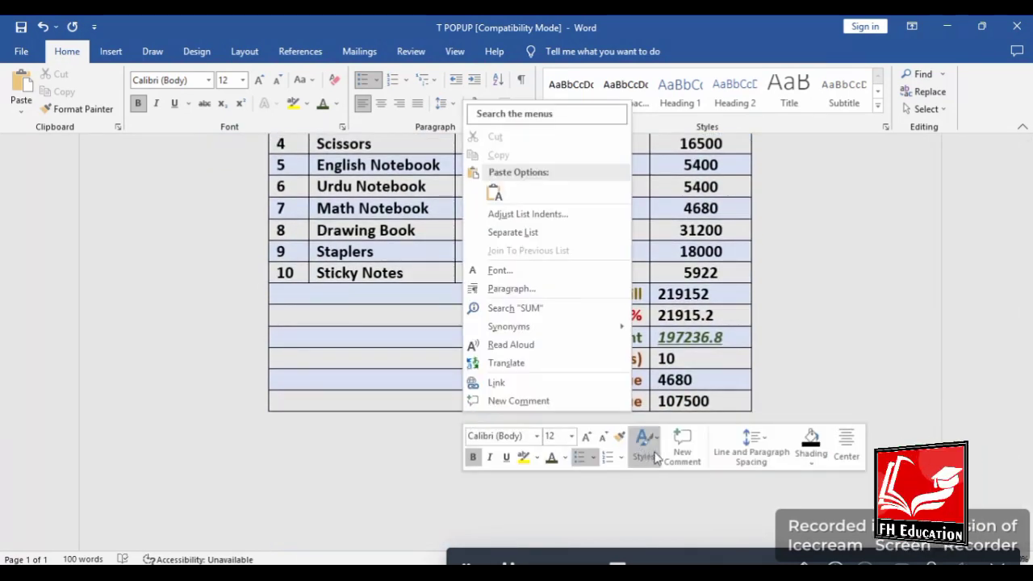
{"action": "left_click", "coordinate": [402, 412]}
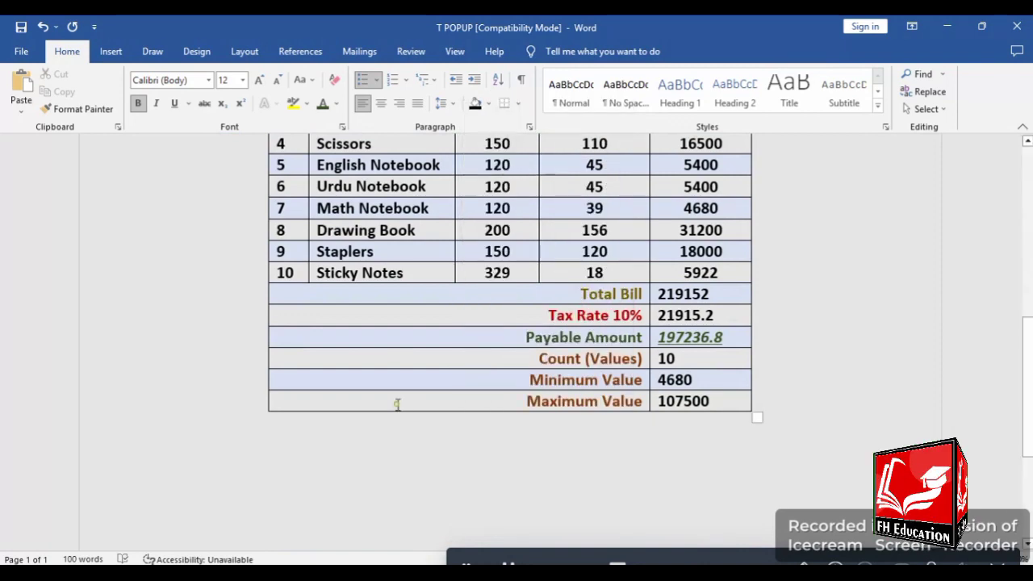
{"action": "right_click", "coordinate": [397, 403]}
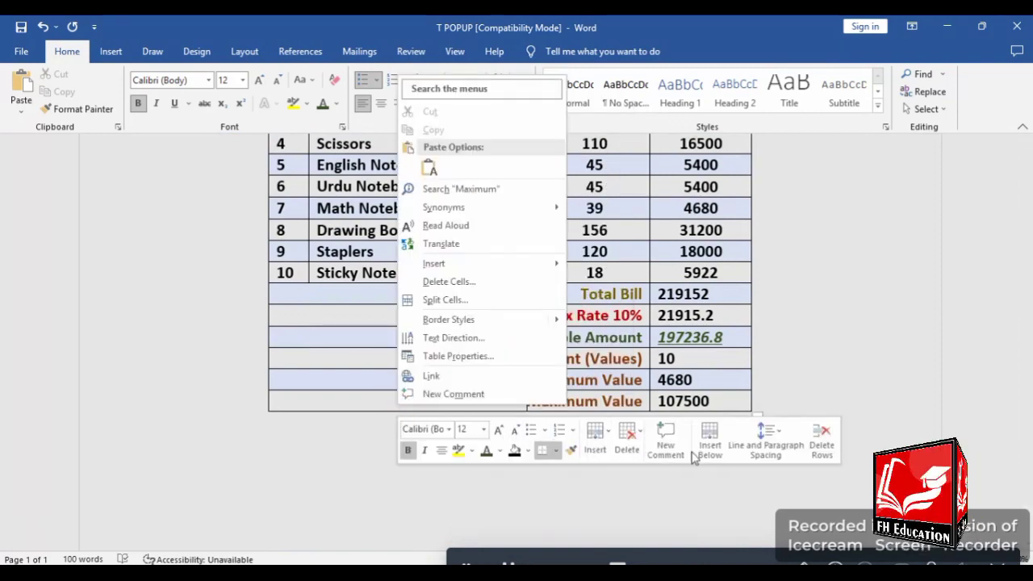
{"action": "left_click", "coordinate": [710, 443]}
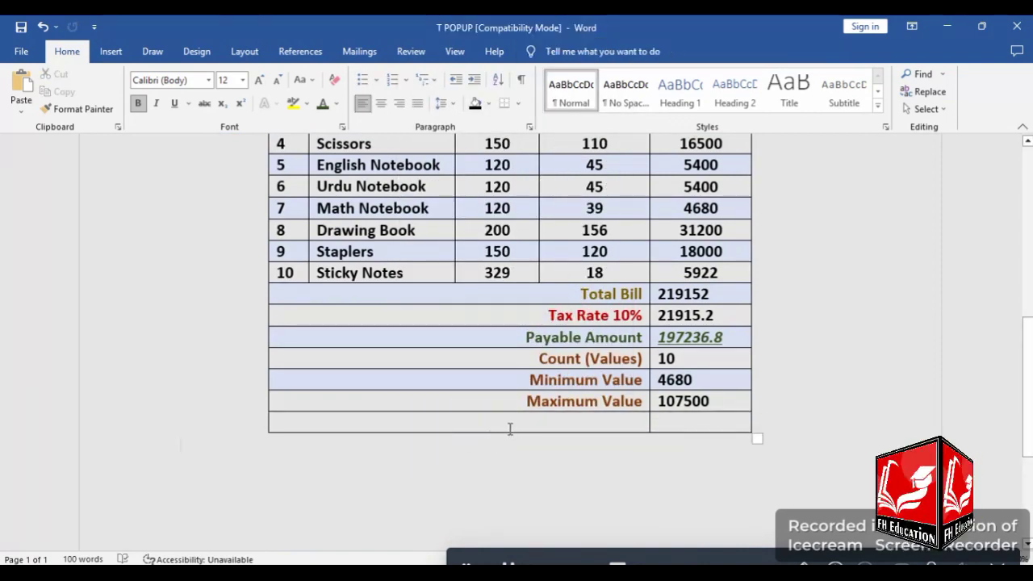
Label the new last row AVERAGE in its wide first cell.
{"action": "left_click", "coordinate": [510, 428]}
{"action": "type", "text": "A"}
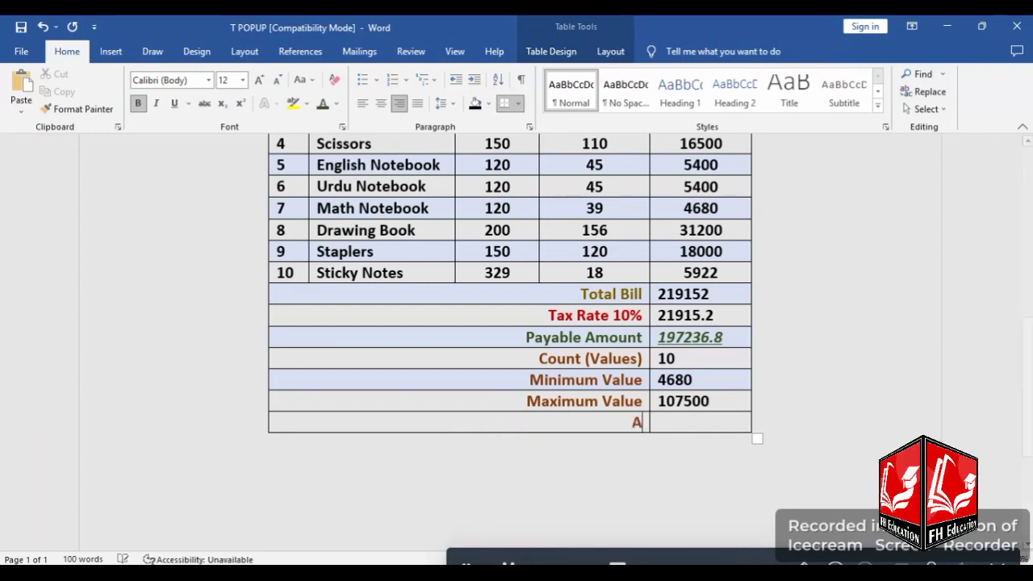
{"action": "type", "text": "VERAGE"}
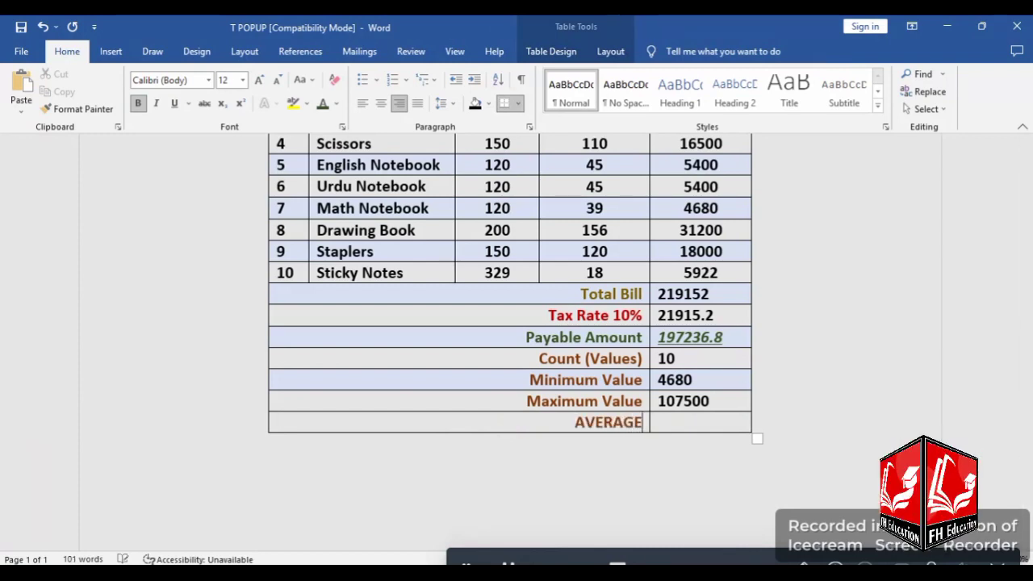
Insert a field code with an empty =AVERAGE() function in the AVERAGE row's value cell.
{"action": "left_click", "coordinate": [672, 422]}
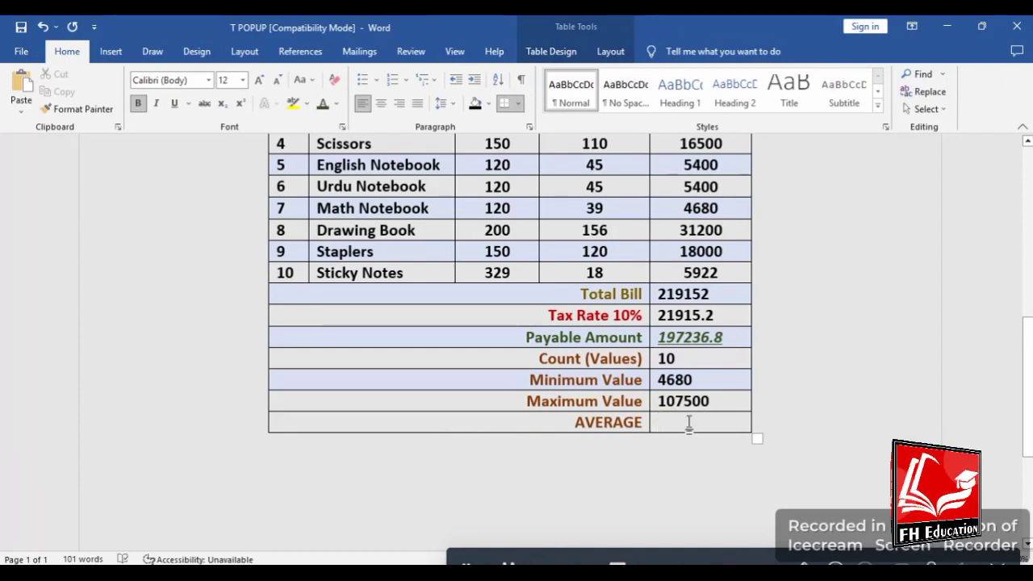
{"action": "key", "text": "ctrl+F9"}
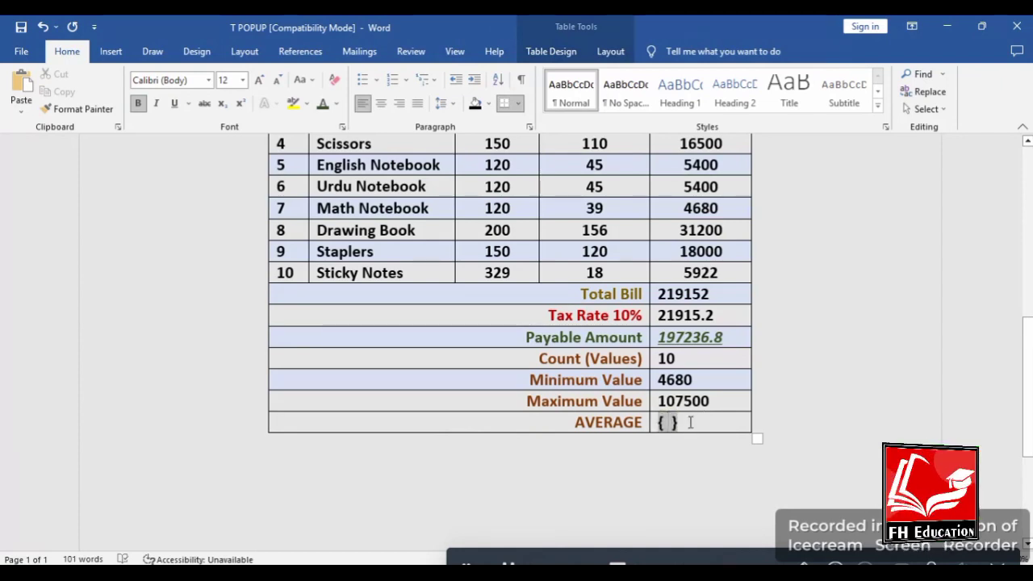
{"action": "type", "text": "= "}
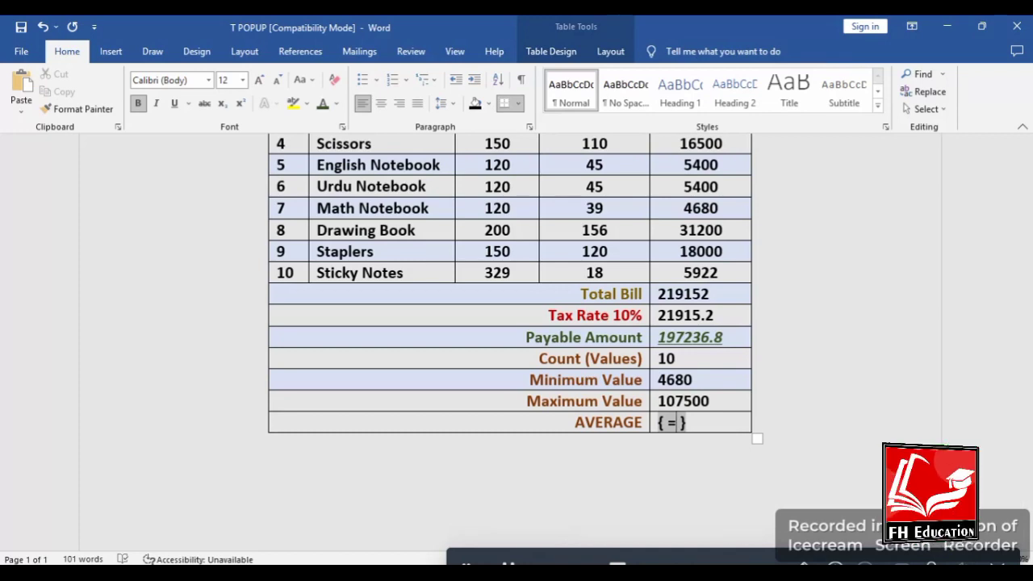
{"action": "type", "text": "AVERAG"}
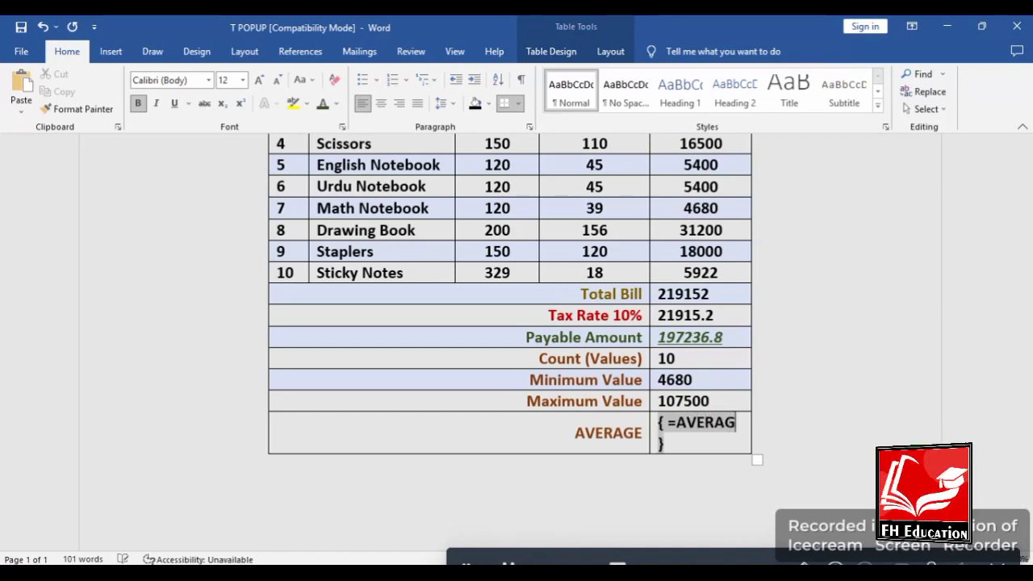
{"action": "type", "text": "E"}
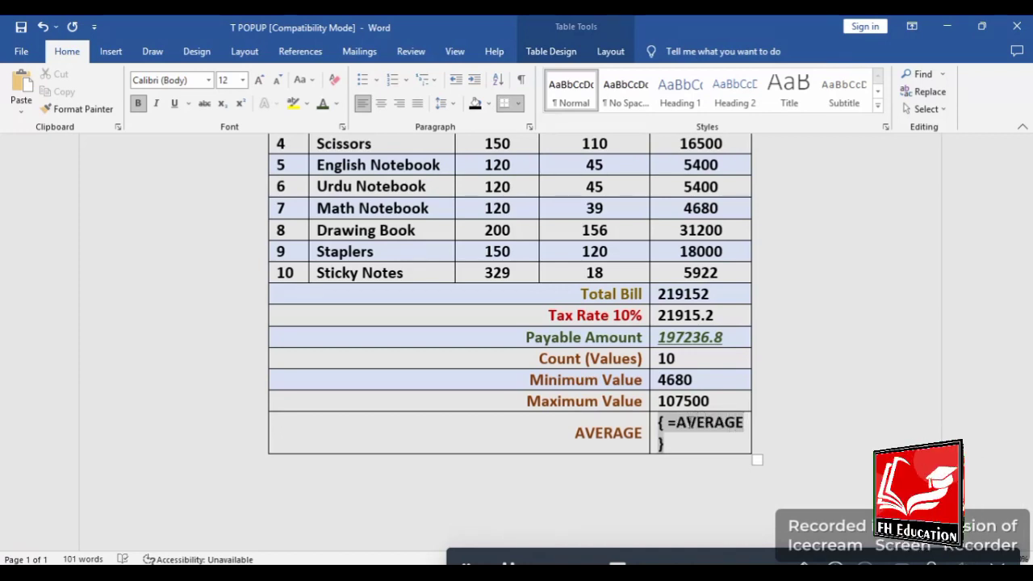
{"action": "type", "text": "()"}
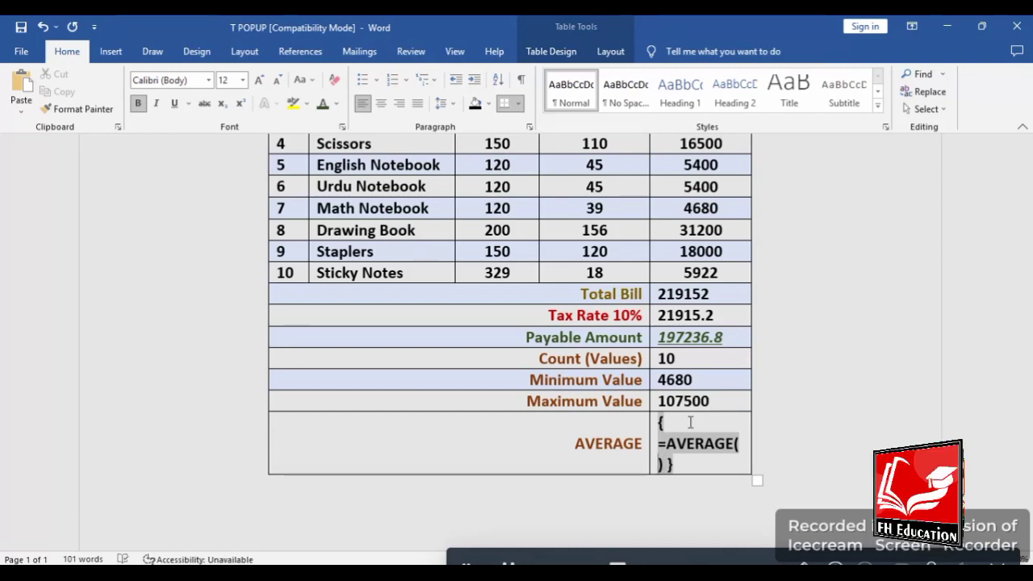
Fill in the range E2:E11 inside the AVERAGE field code and confirm it as the cell's formula.
{"action": "type", "text": "E2:\""}
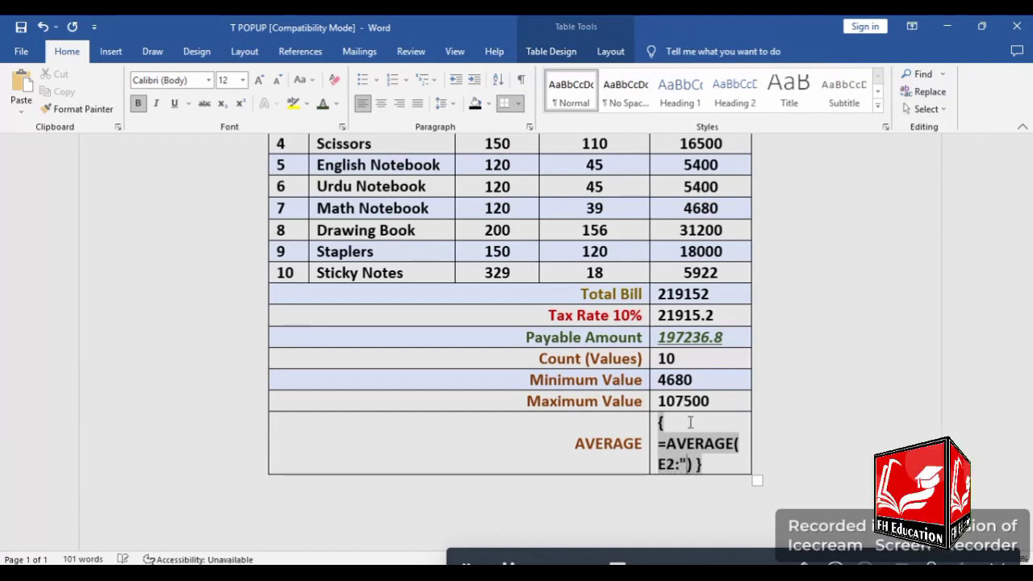
{"action": "key", "text": "BackSpace"}
{"action": "type", "text": "E"}
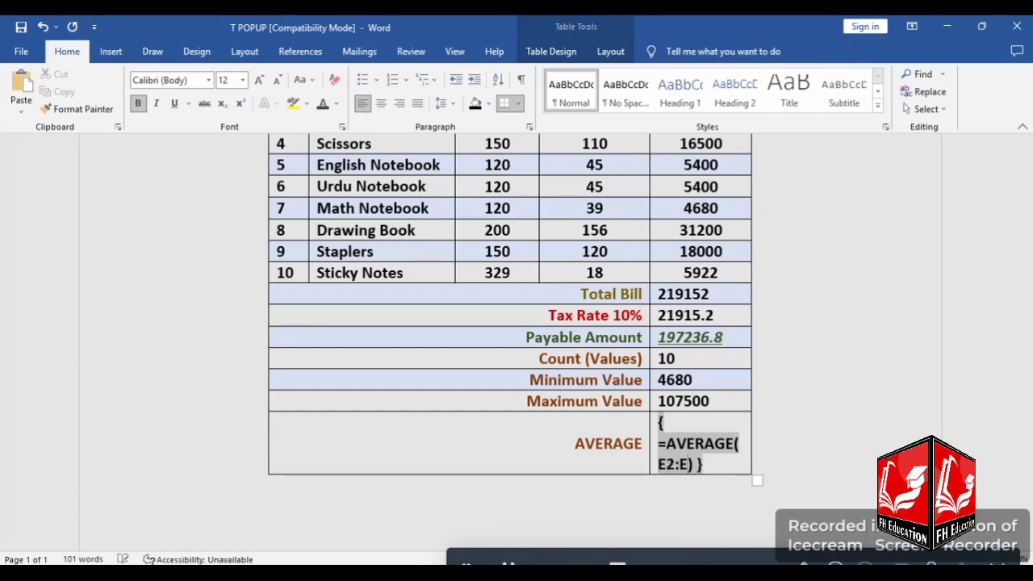
{"action": "type", "text": "11"}
{"action": "scroll", "coordinate": [817, 346], "scroll_direction": "down", "scroll_amount": 1}
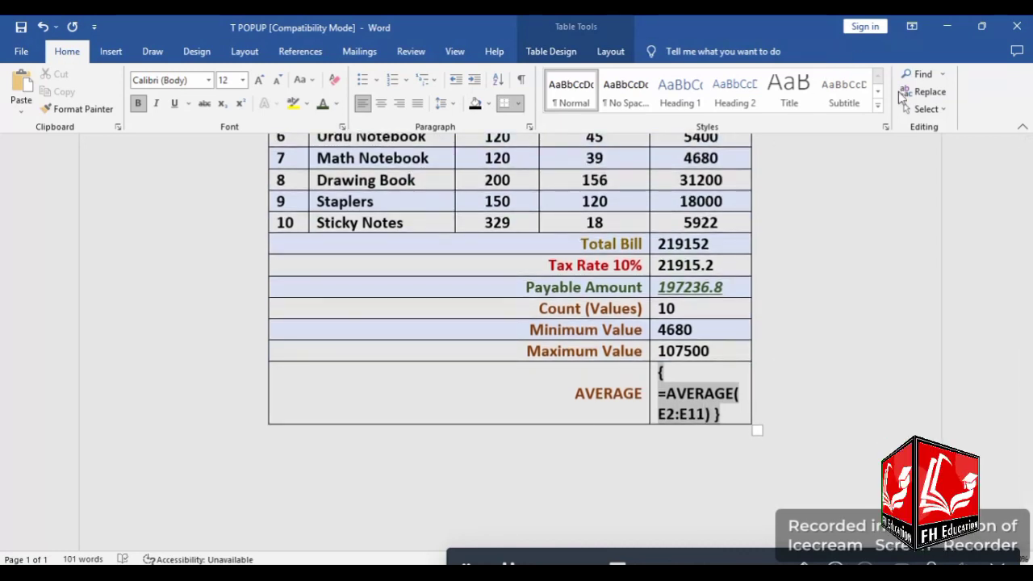
{"action": "left_click", "coordinate": [610, 51]}
{"action": "left_click", "coordinate": [923, 109]}
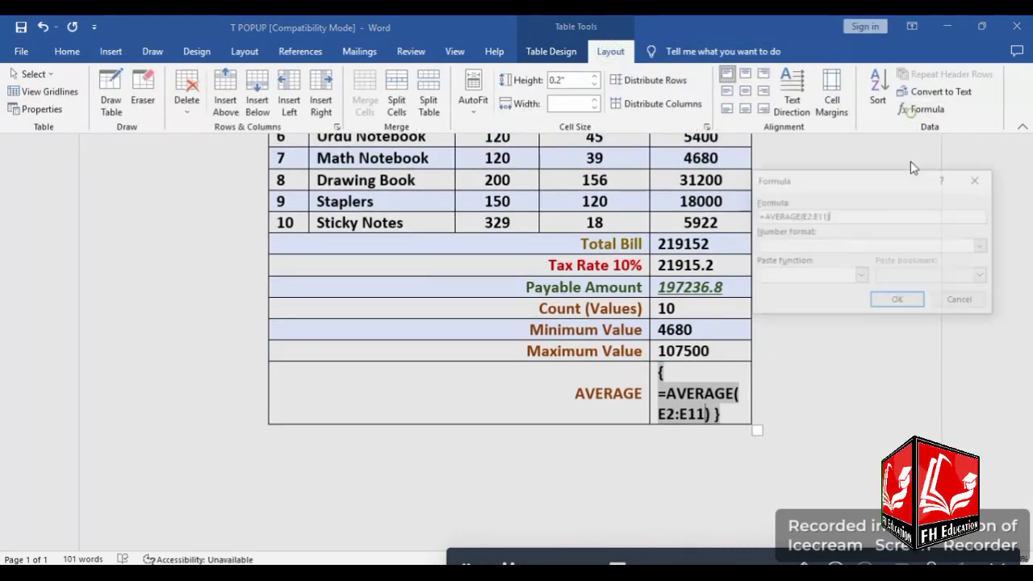
{"action": "left_click", "coordinate": [881, 299]}
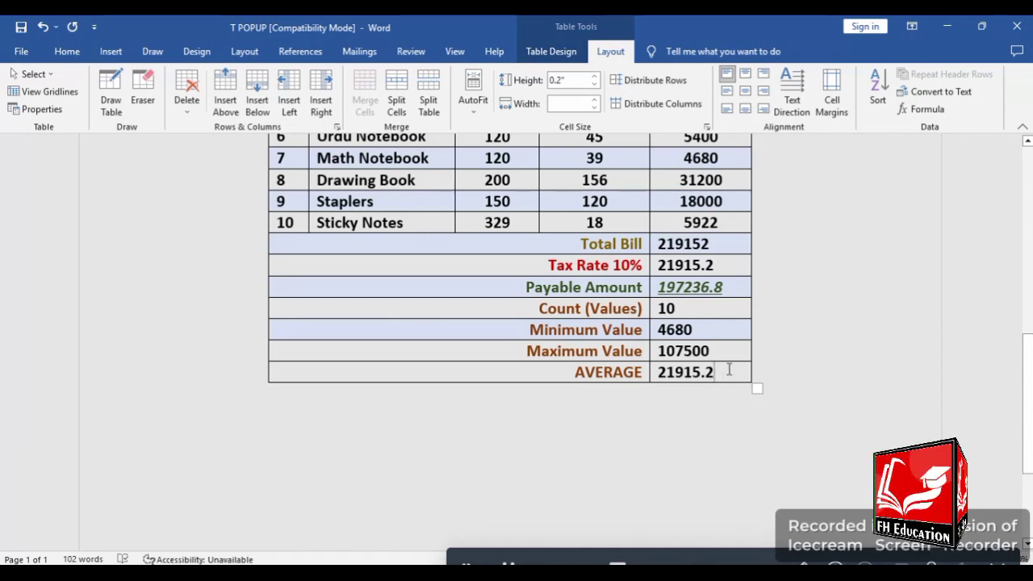
Delete the calculated result from the AVERAGE row's value cell.
{"action": "scroll", "coordinate": [729, 369], "scroll_direction": "up", "scroll_amount": 1}
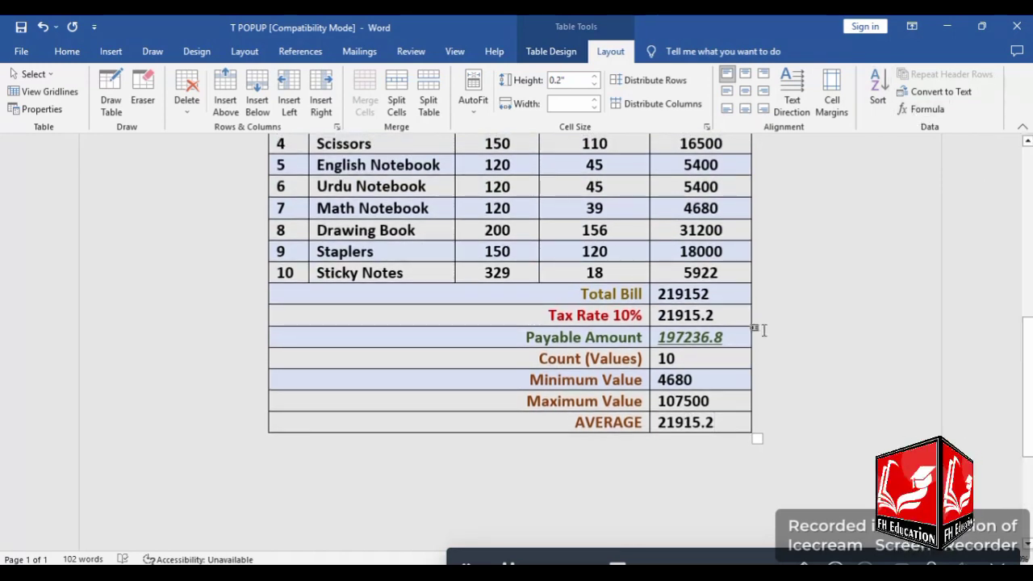
{"action": "left_click_drag", "start_coordinate": [715, 423], "coordinate": [671, 435]}
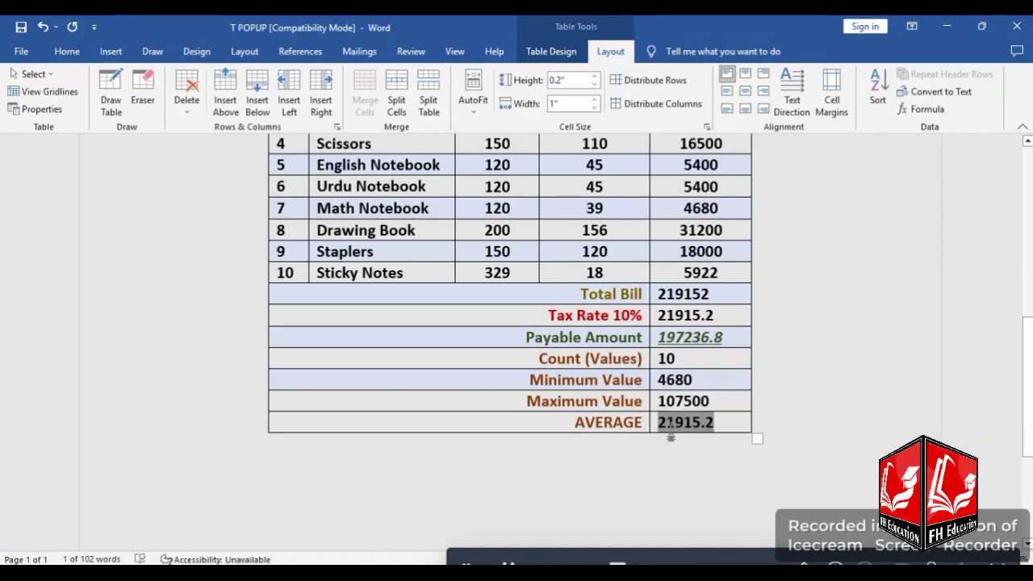
{"action": "key", "text": "Delete"}
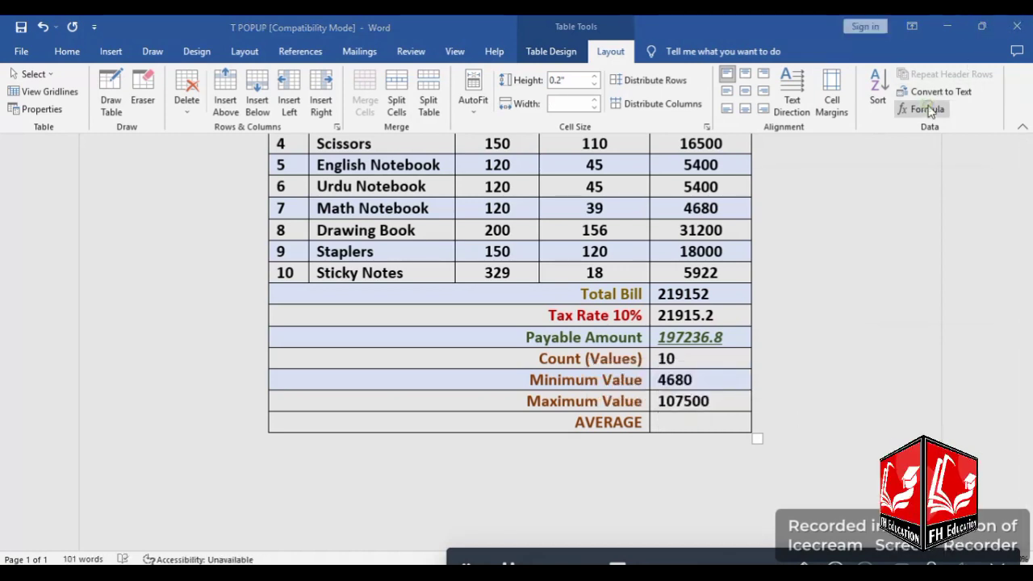
Start a formula for the AVERAGE row's empty value cell, paste the AVERAGE function and remove the default SUM(ABOVE text.
{"action": "left_click", "coordinate": [928, 109]}
{"action": "left_click", "coordinate": [860, 276]}
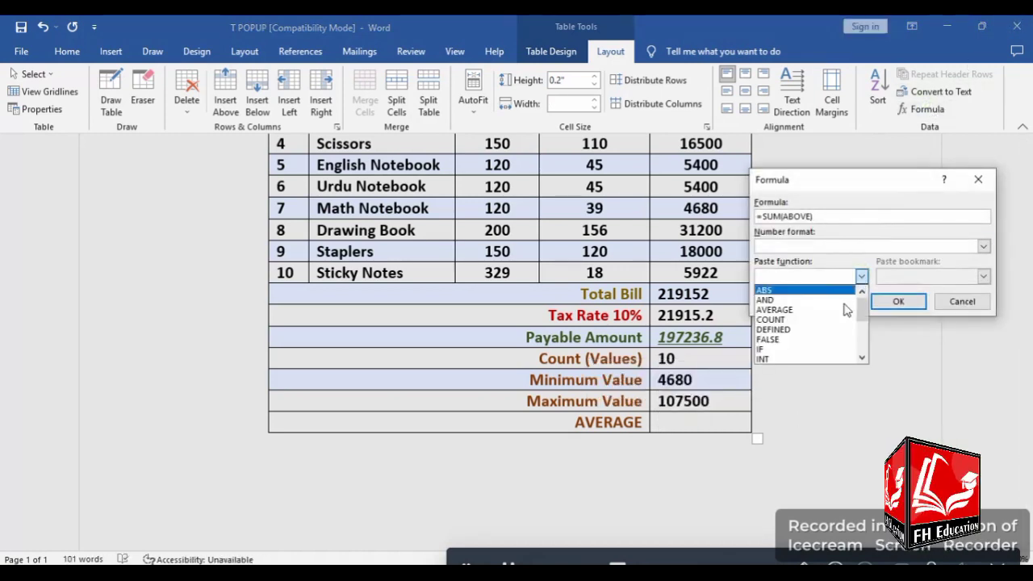
{"action": "scroll", "coordinate": [839, 323], "scroll_direction": "down", "scroll_amount": 4}
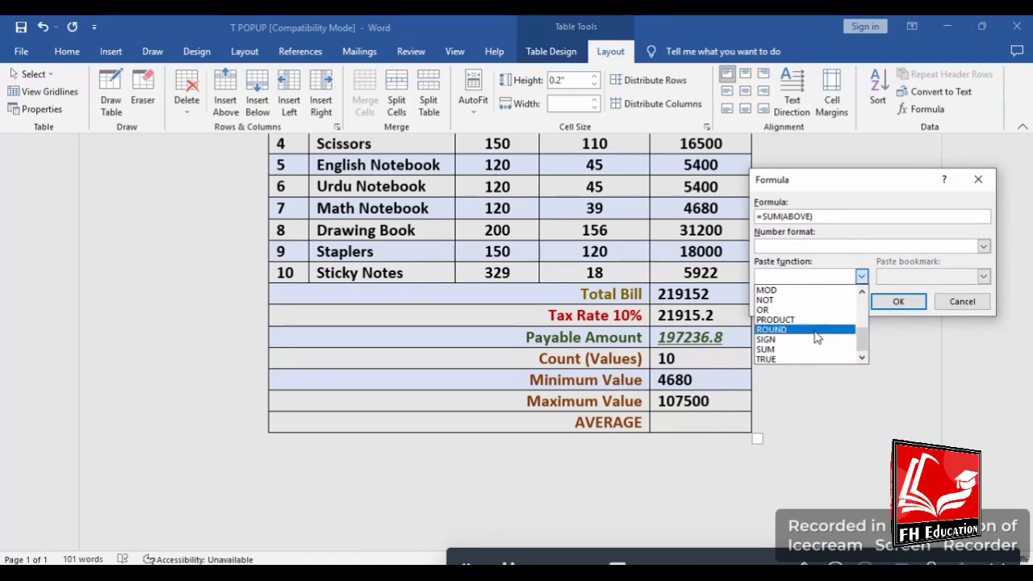
{"action": "scroll", "coordinate": [816, 339], "scroll_direction": "up", "scroll_amount": 3}
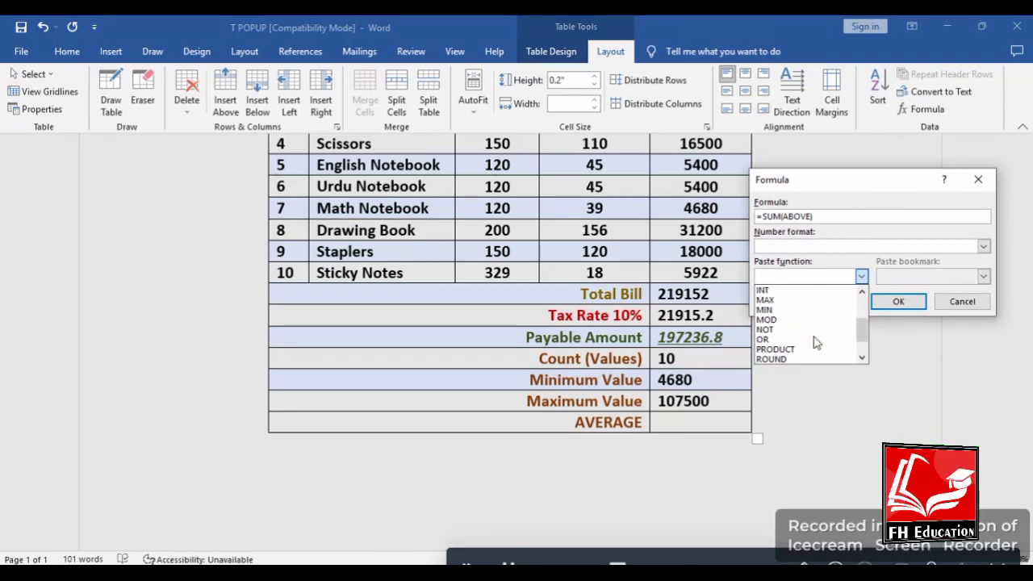
{"action": "scroll", "coordinate": [812, 335], "scroll_direction": "up", "scroll_amount": 5}
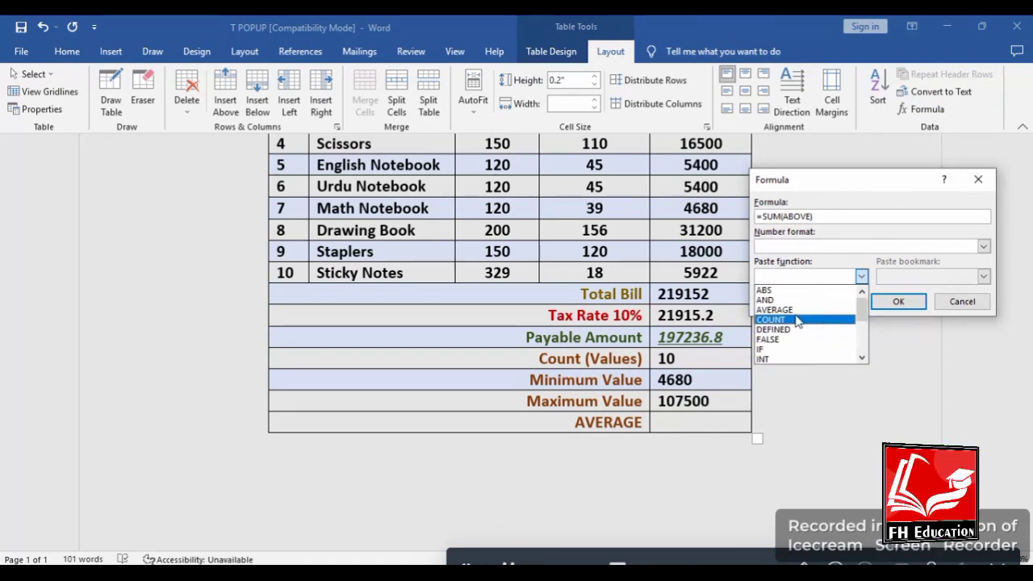
{"action": "left_click", "coordinate": [775, 310]}
{"action": "left_click_drag", "start_coordinate": [812, 216], "coordinate": [762, 216]}
{"action": "key", "text": "BackSpace"}
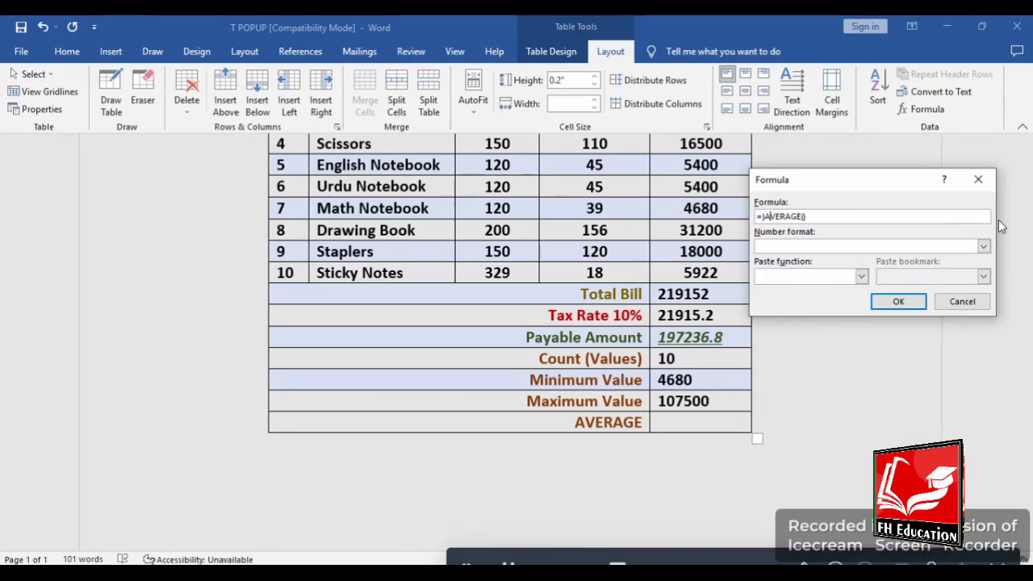
Fill in the range E2:E11 inside the pasted AVERAGE function and confirm the formula.
{"action": "key", "text": "Right"}
{"action": "key", "text": "Right"}
{"action": "key", "text": "Right"}
{"action": "key", "text": "Right"}
{"action": "key", "text": "Right"}
{"action": "key", "text": "Right"}
{"action": "key", "text": "Right"}
{"action": "key", "text": "Right"}
{"action": "type", "text": "E2:"}
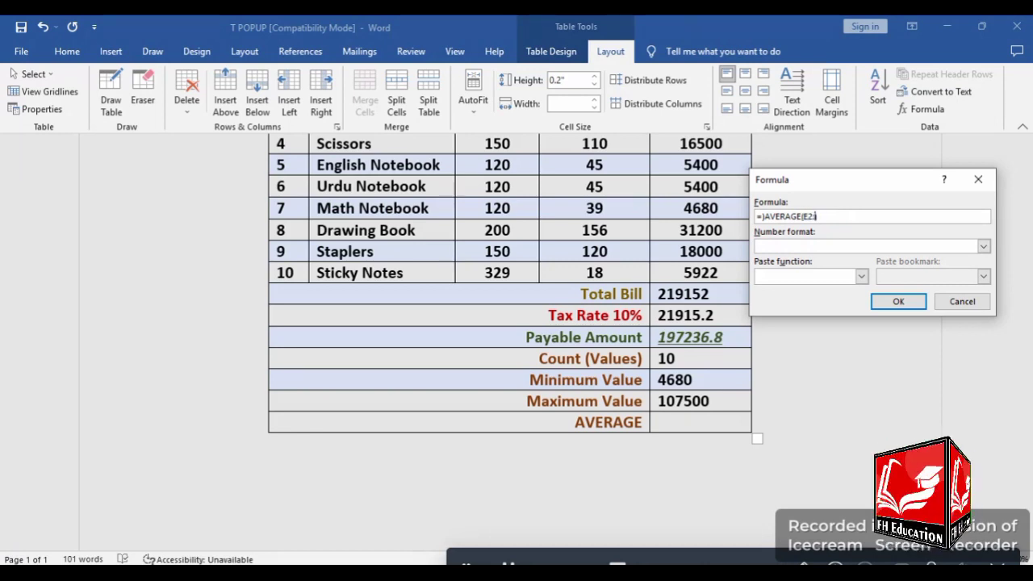
{"action": "type", "text": "E11)"}
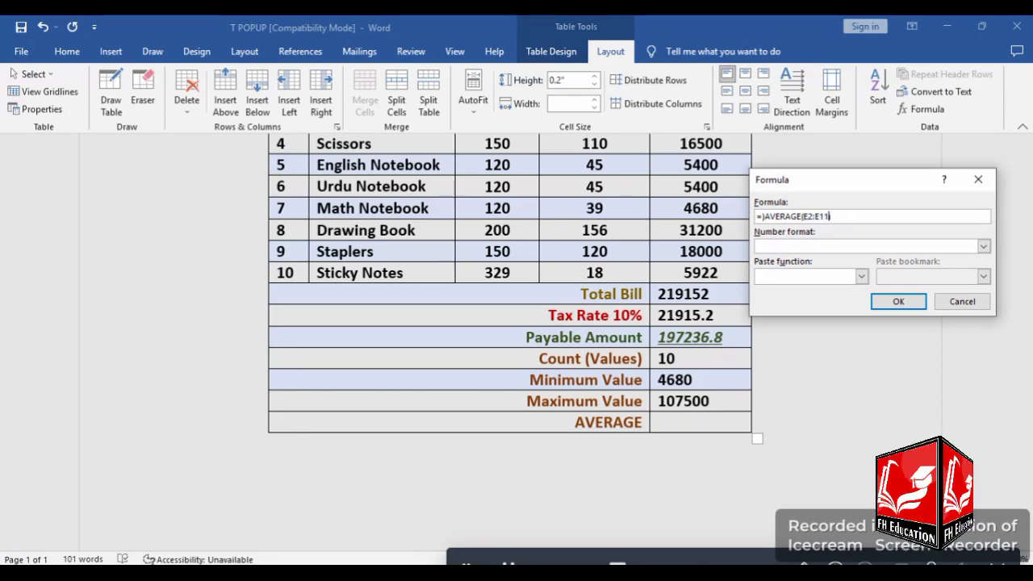
{"action": "left_click", "coordinate": [897, 301]}
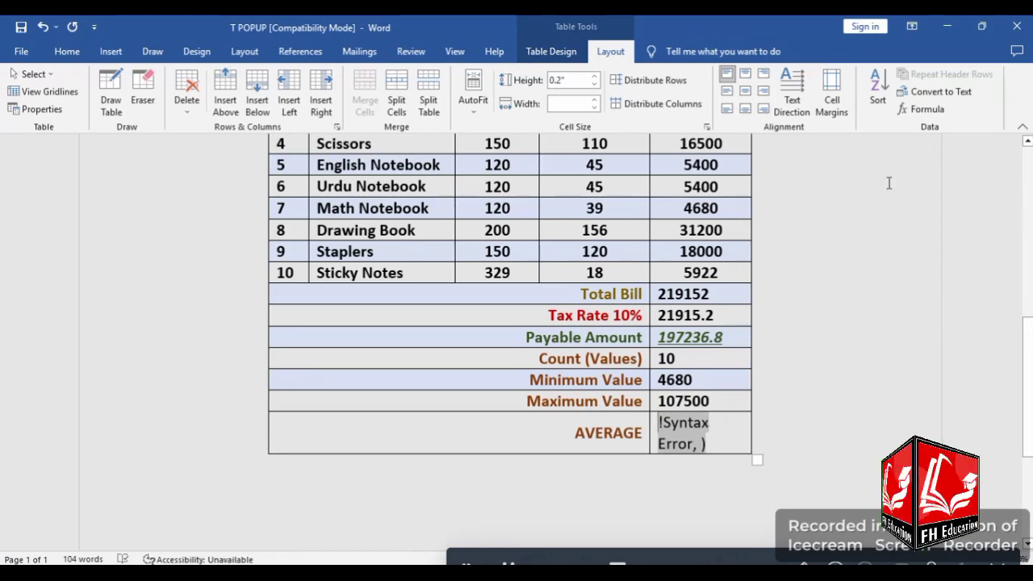
Remove the stray closing parenthesis from the AVERAGE row's formula so it reads =AVERAGE(E2:E11), and confirm it.
{"action": "left_click", "coordinate": [920, 109]}
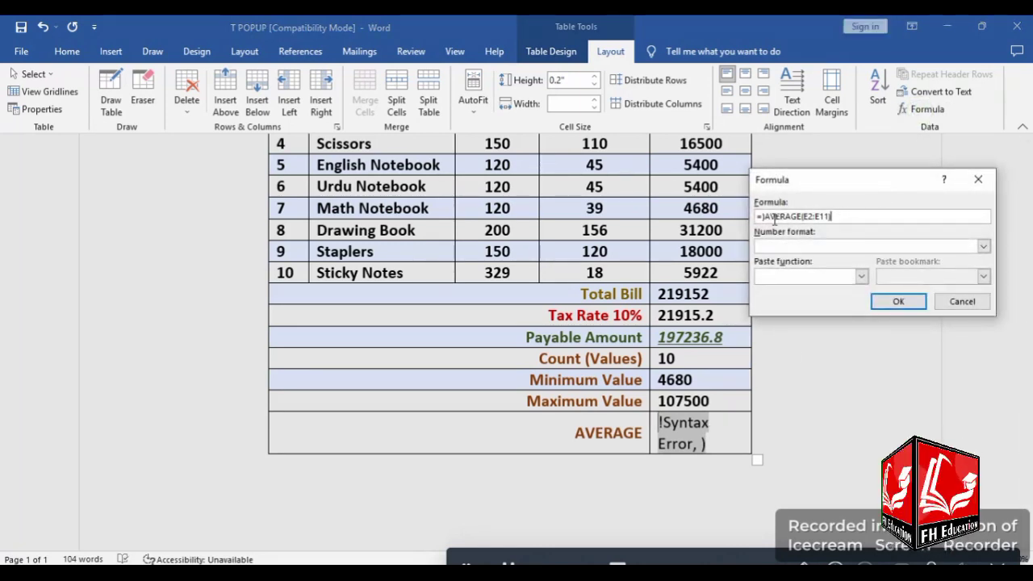
{"action": "key", "text": "BackSpace"}
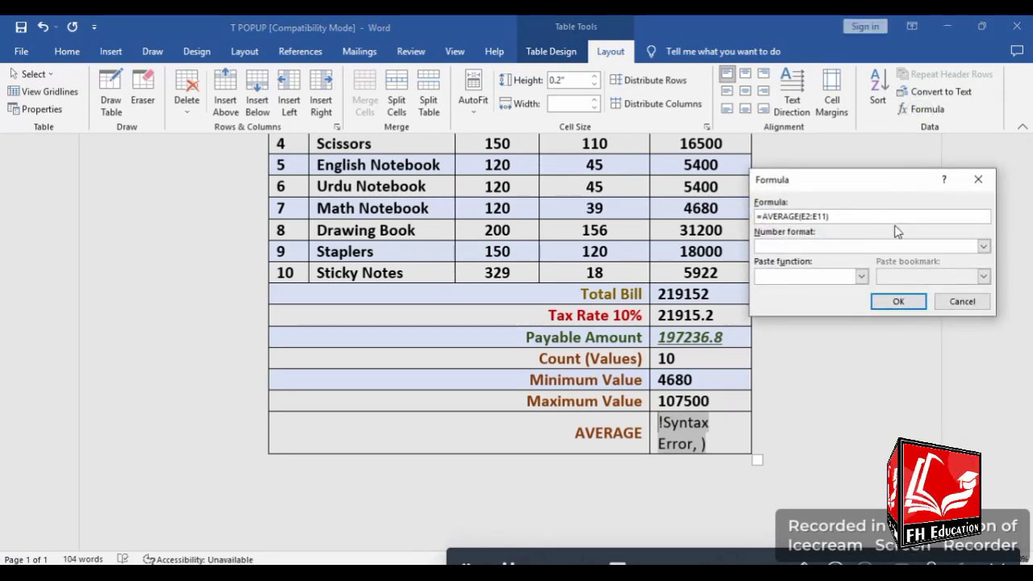
{"action": "left_click", "coordinate": [891, 303]}
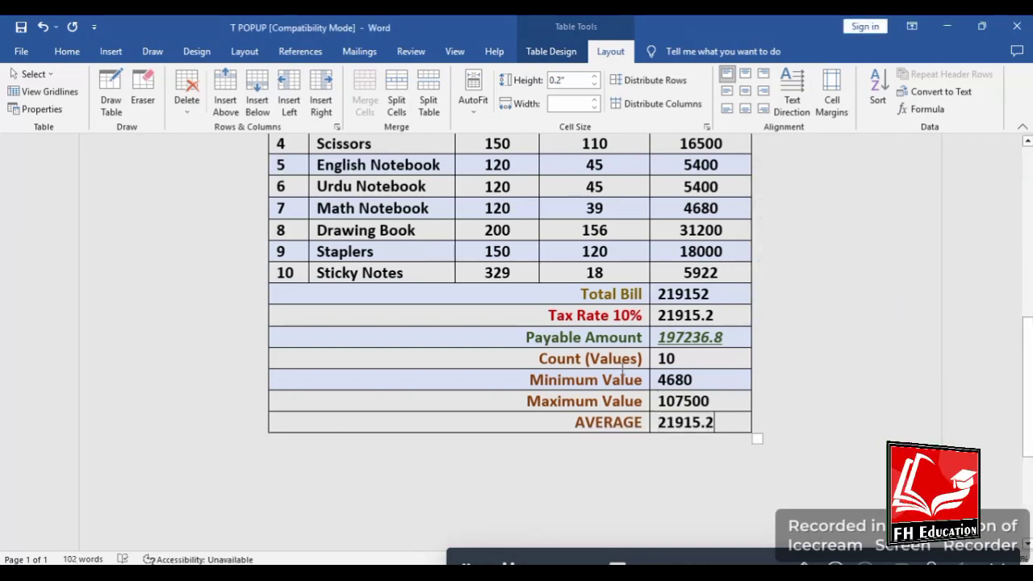
Highlight the Find Average bullet in yellow in the list under the Basic Formulas for Calculation heading.
{"action": "scroll", "coordinate": [632, 314], "scroll_direction": "up", "scroll_amount": 5}
{"action": "scroll", "coordinate": [632, 314], "scroll_direction": "down", "scroll_amount": 3}
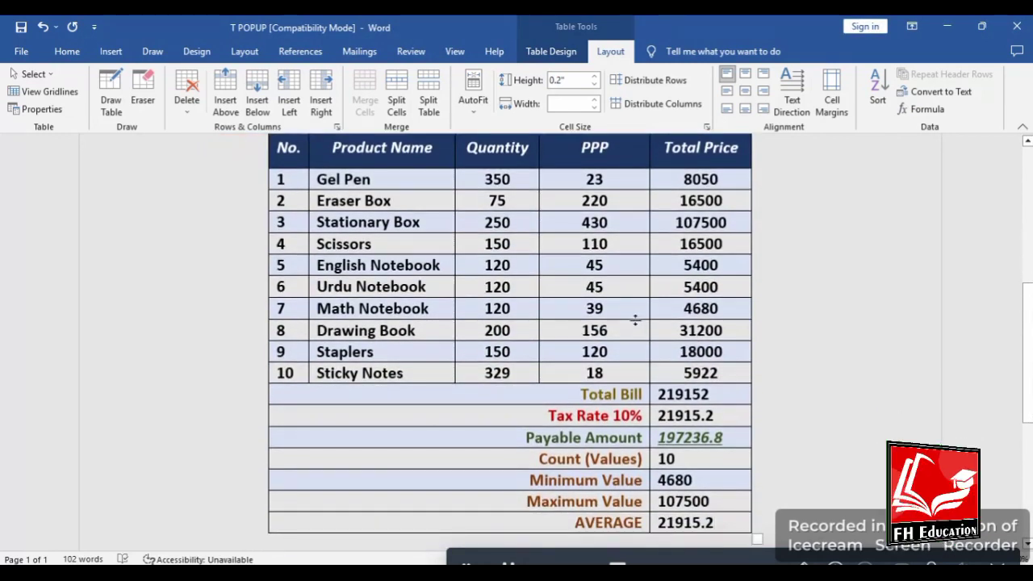
{"action": "scroll", "coordinate": [634, 319], "scroll_direction": "up", "scroll_amount": 4}
{"action": "scroll", "coordinate": [636, 325], "scroll_direction": "up", "scroll_amount": 4}
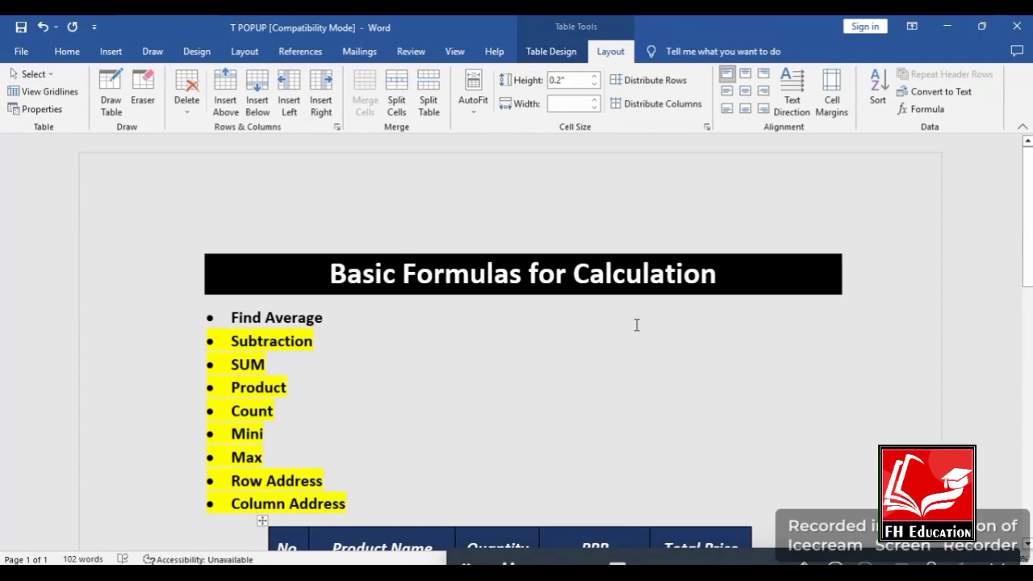
{"action": "left_click_drag", "start_coordinate": [373, 325], "coordinate": [219, 320]}
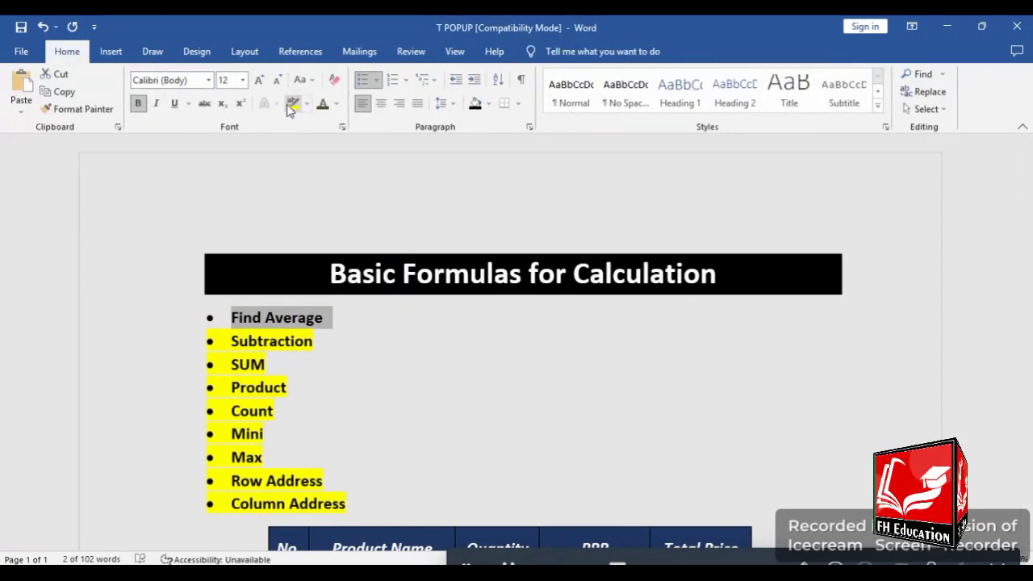
{"action": "left_click", "coordinate": [293, 103]}
{"action": "scroll", "coordinate": [430, 351], "scroll_direction": "down", "scroll_amount": 1}
{"action": "scroll", "coordinate": [429, 350], "scroll_direction": "down", "scroll_amount": 2}
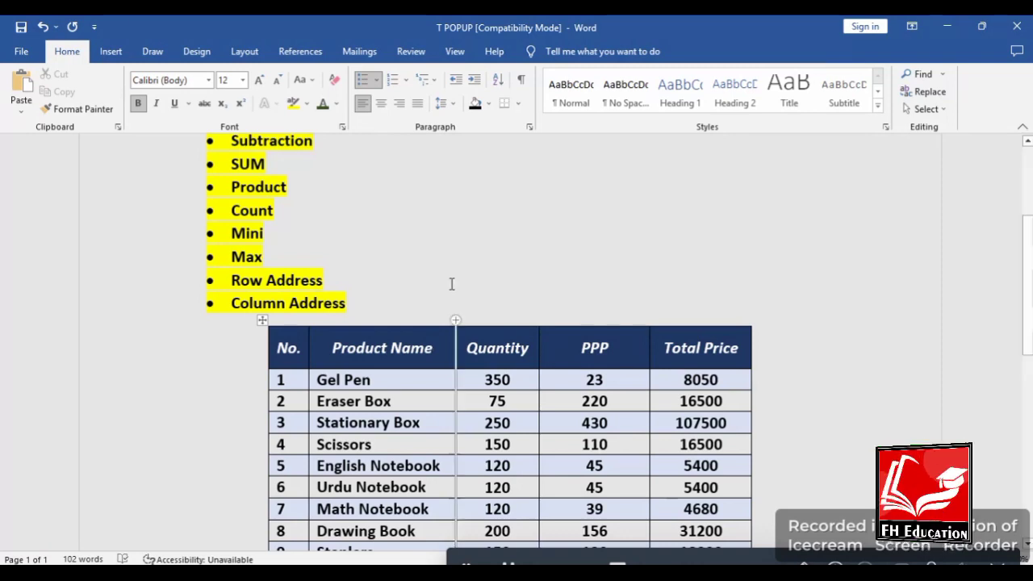
{"action": "scroll", "coordinate": [523, 312], "scroll_direction": "up", "scroll_amount": 5}
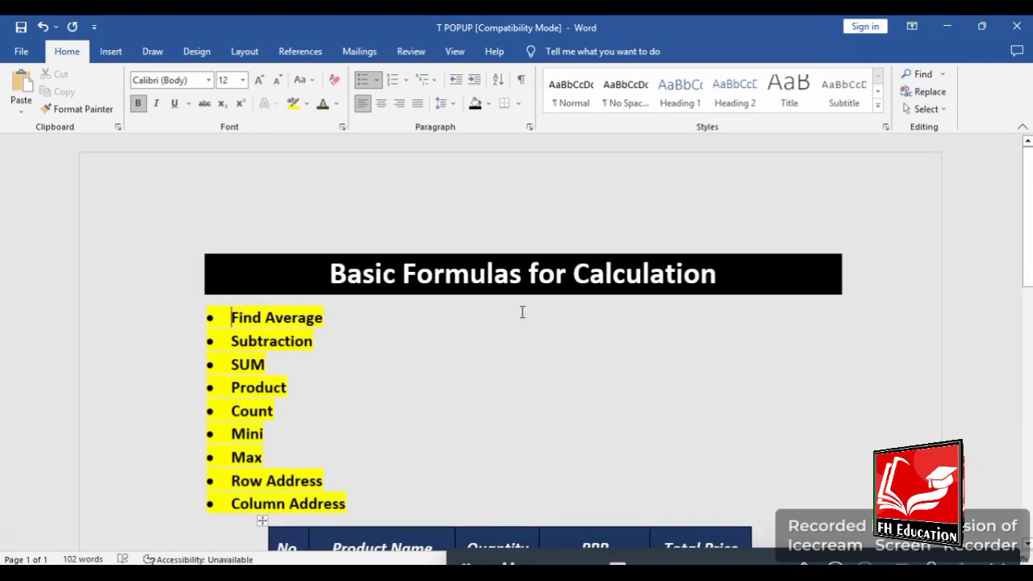
{"action": "scroll", "coordinate": [476, 325], "scroll_direction": "down", "scroll_amount": 3}
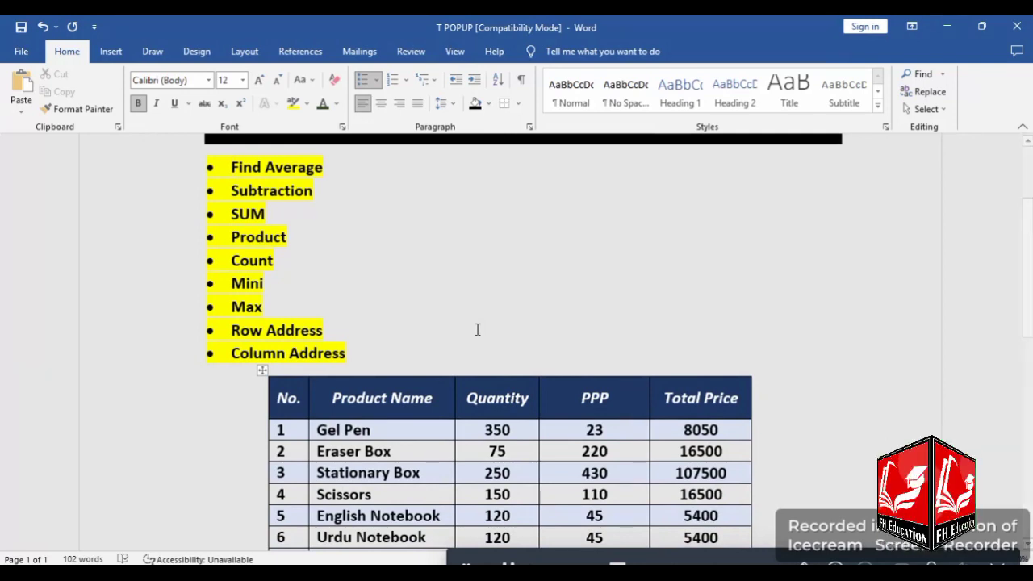
{"action": "left_click", "coordinate": [287, 285]}
{"action": "key", "text": "BackSpace"}
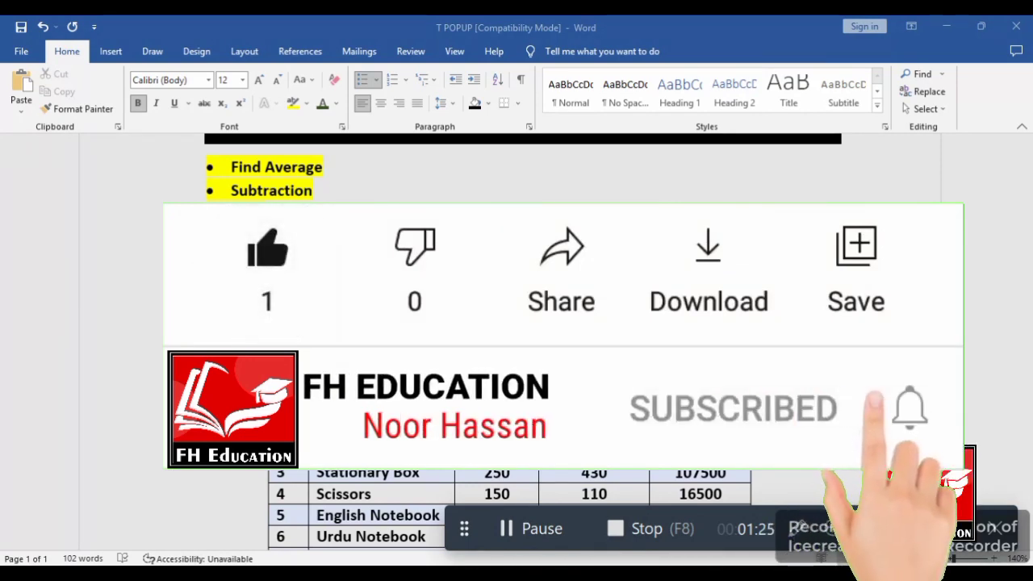
{"action": "scroll", "coordinate": [517, 339], "scroll_direction": "down", "scroll_amount": 3}
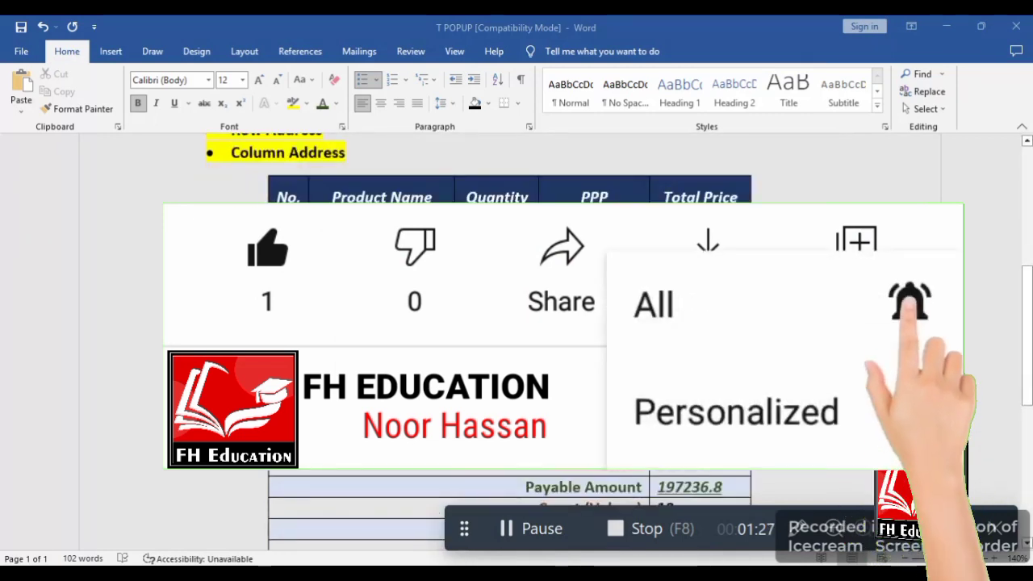